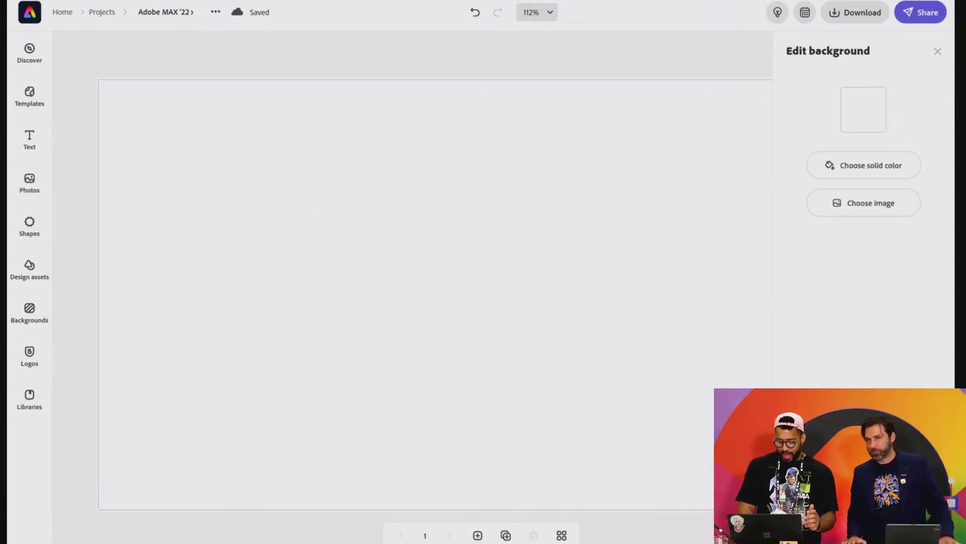
Add the photo "Adobe MAX x KESA-05" from the Adobe MAX Livestream folder to the blank page.
key(alt+Tab)
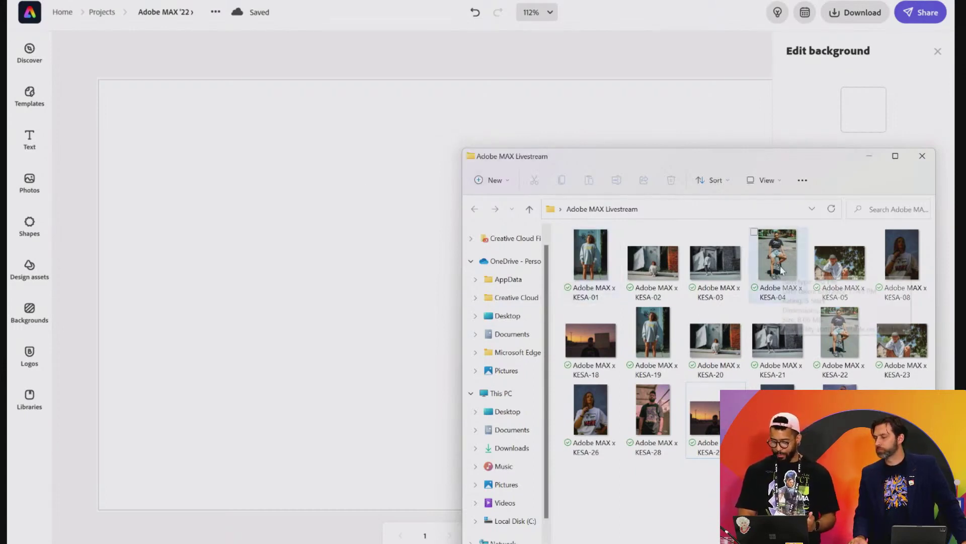
click(838, 268)
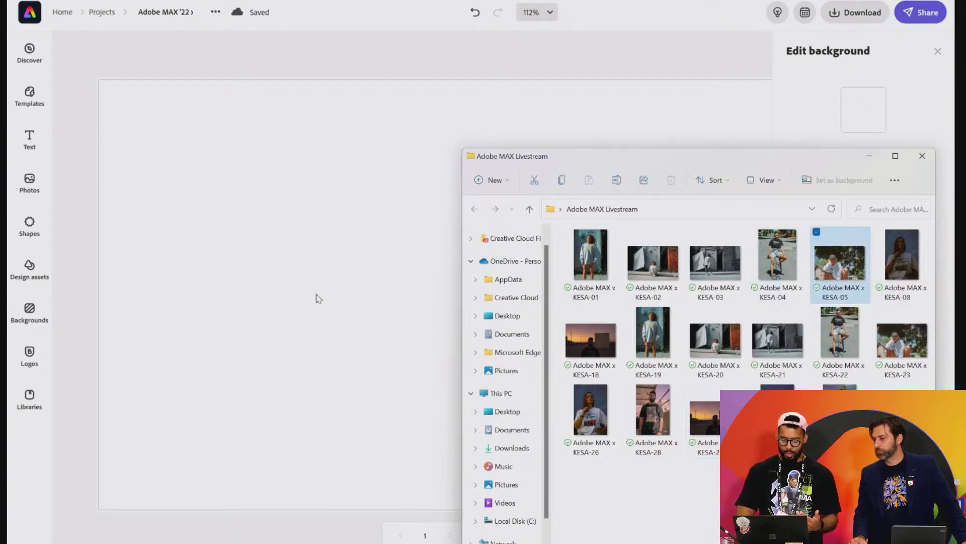
click(331, 262)
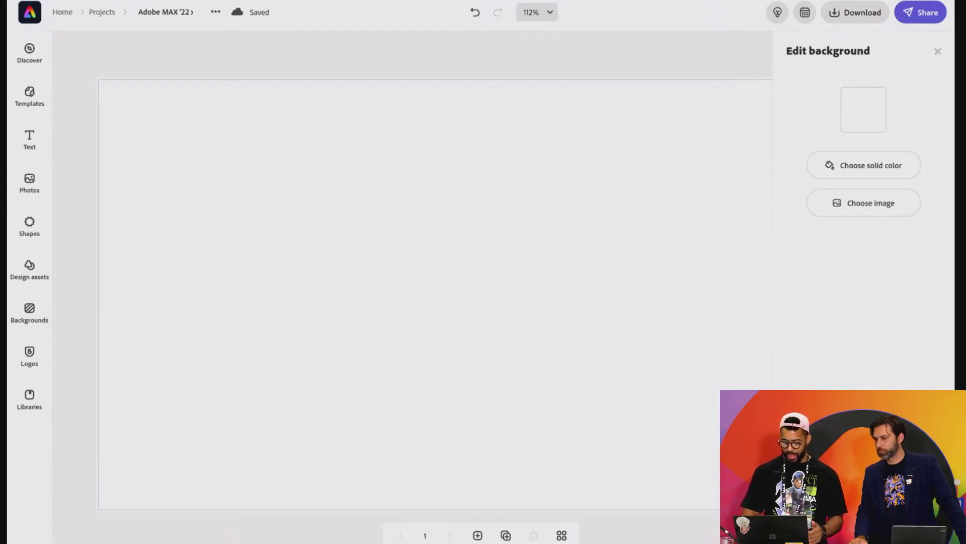
key(alt+Tab)
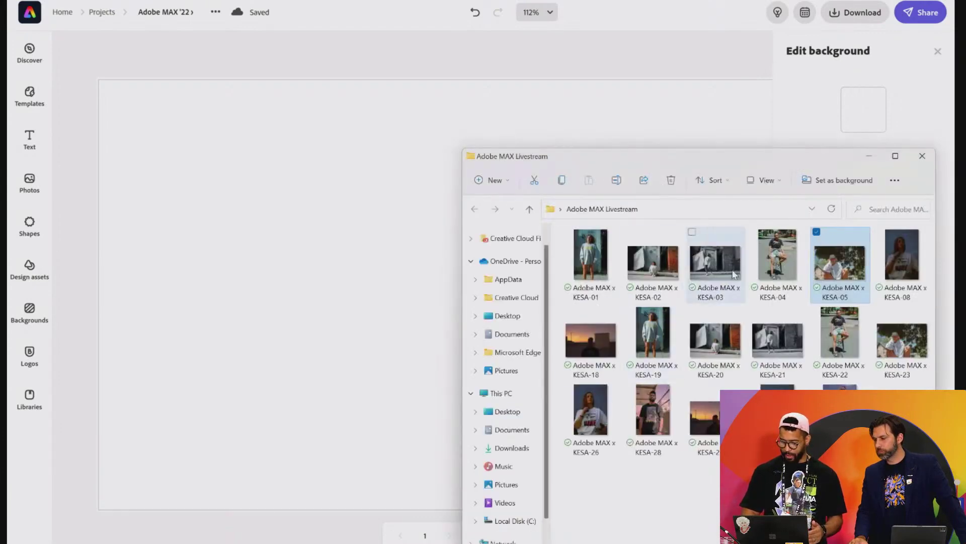
drag(669, 284, 344, 240)
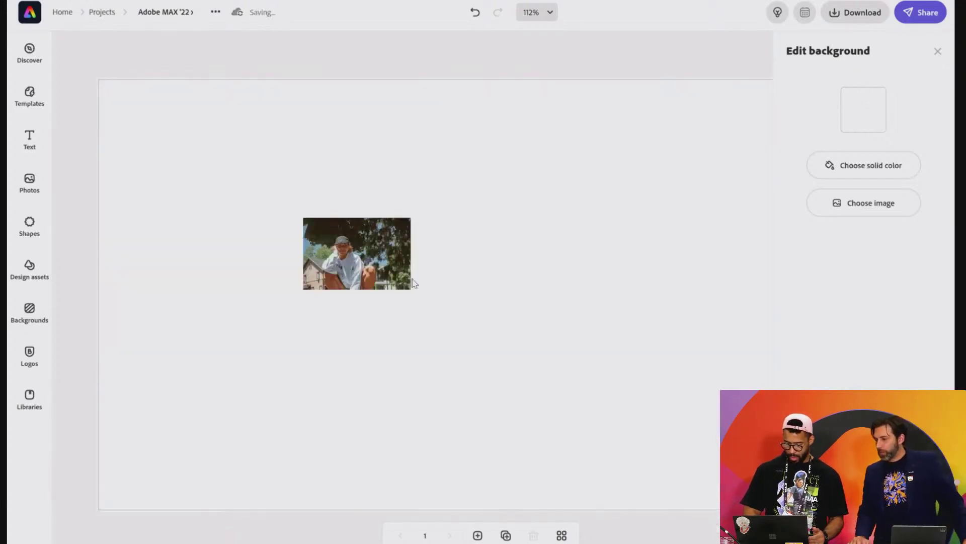
click(398, 274)
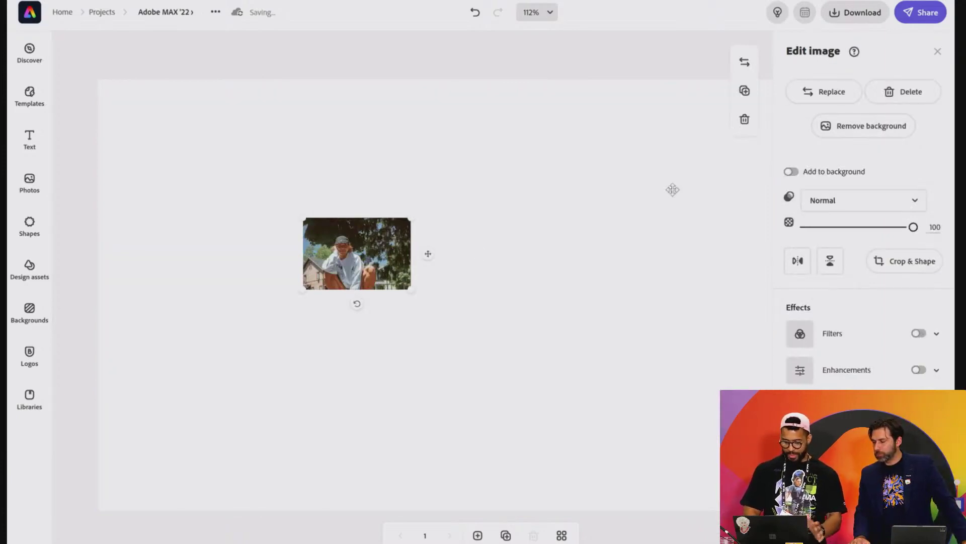
Set the page background to the light grey solid colour #F5F5F5.
click(599, 209)
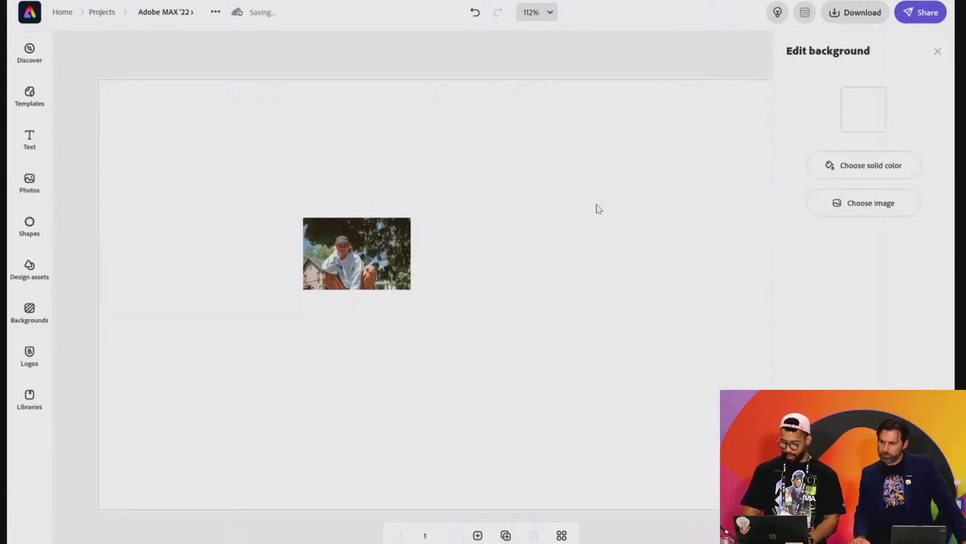
click(858, 170)
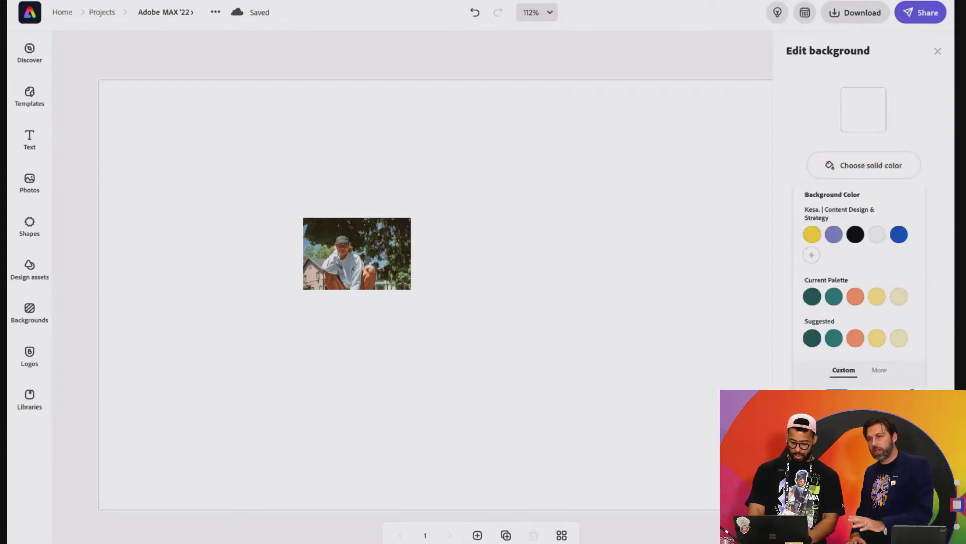
click(812, 419)
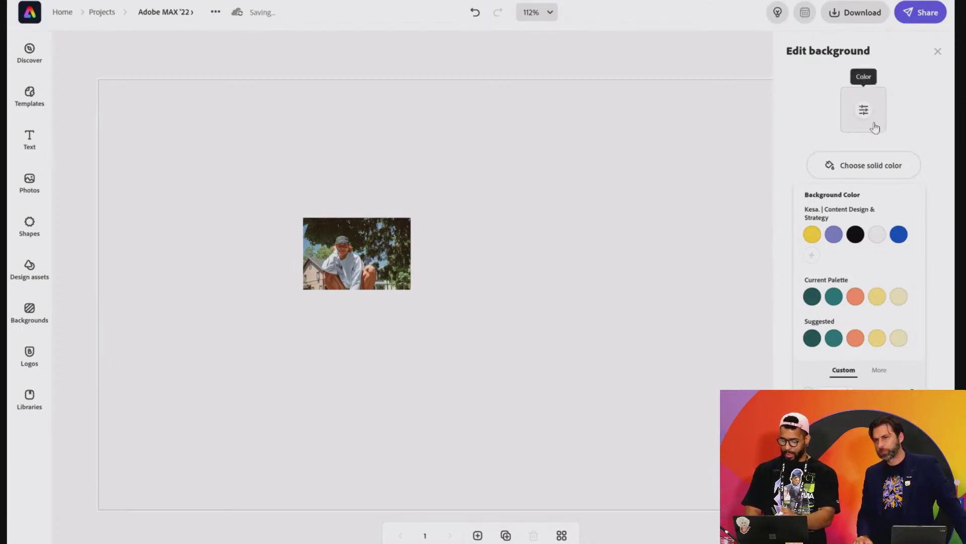
Enlarge the photo to fill most of the page's height and position it around the middle of the page.
click(368, 243)
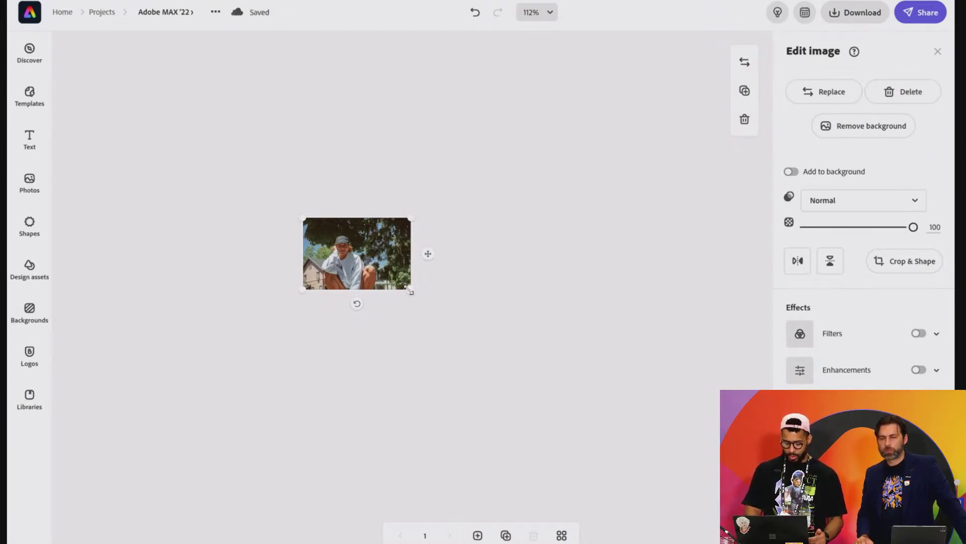
drag(411, 292, 719, 476)
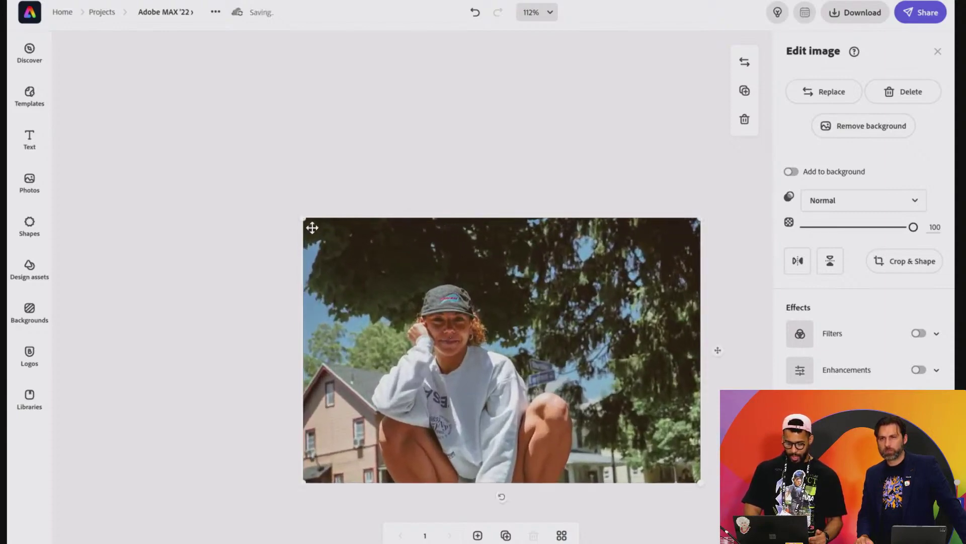
drag(305, 221, 218, 162)
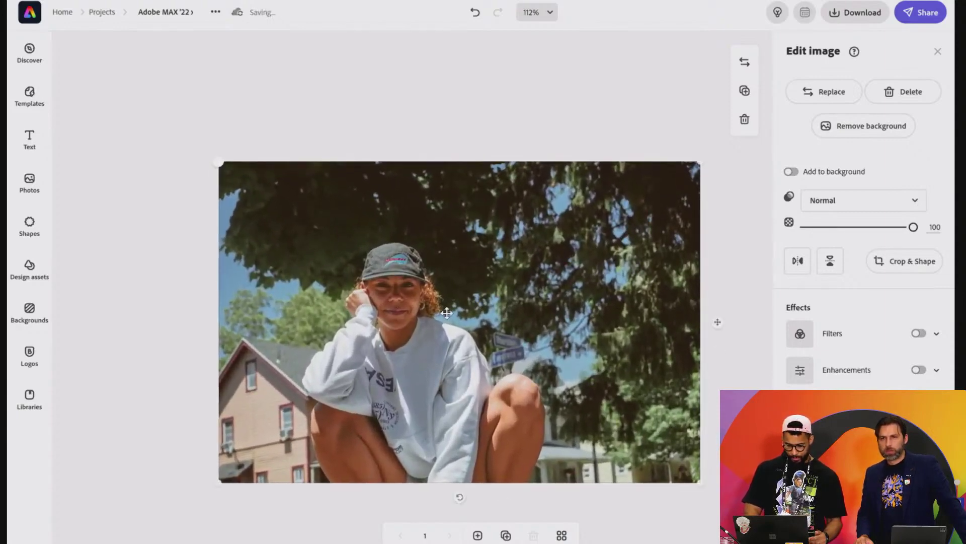
drag(448, 334, 446, 395)
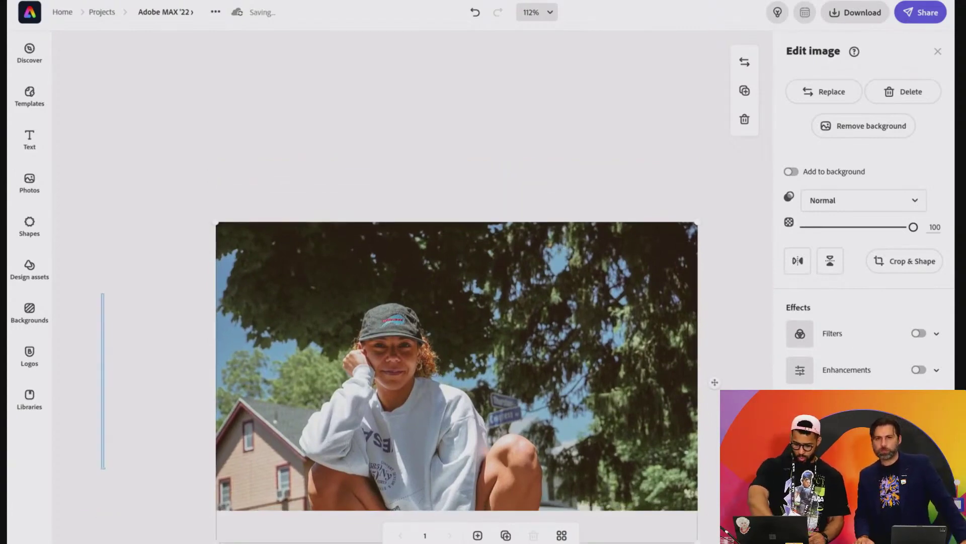
click(715, 382)
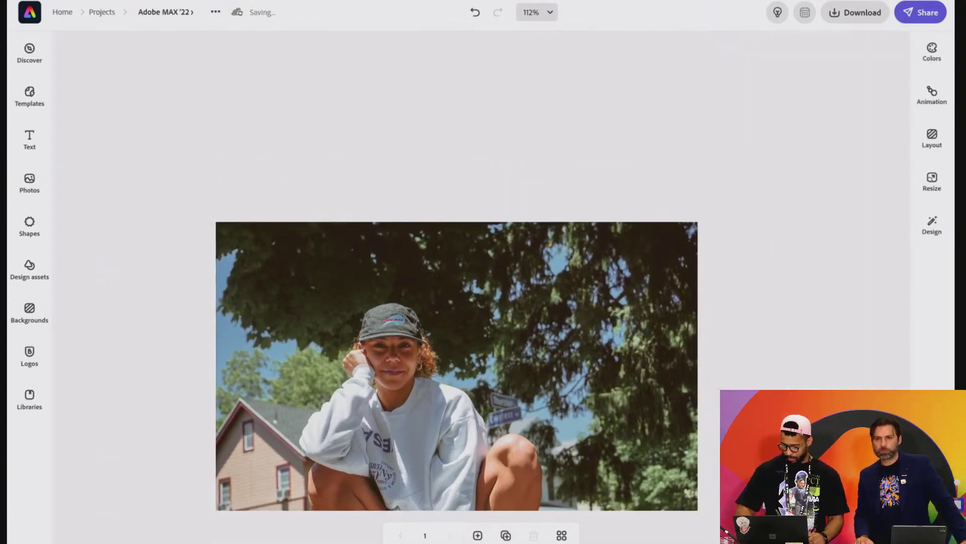
click(606, 410)
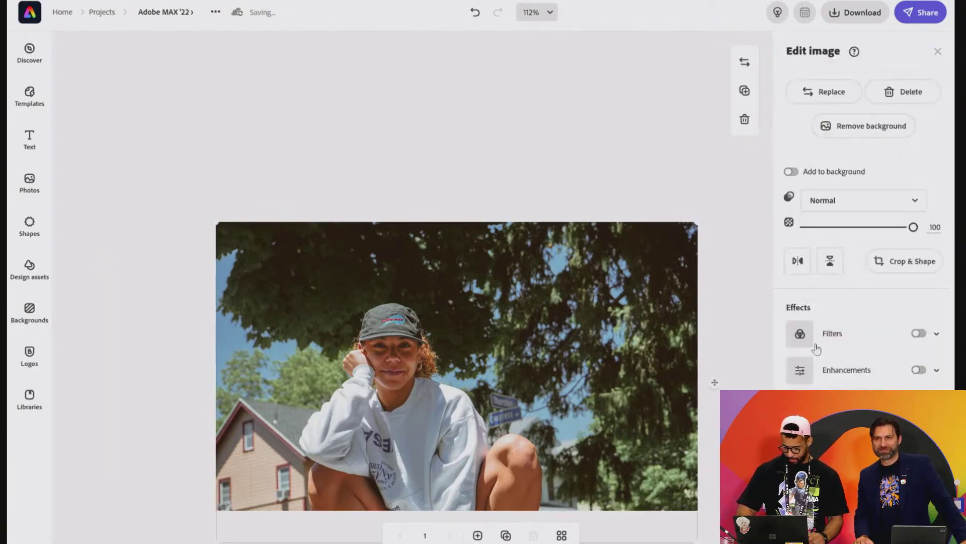
drag(557, 340, 558, 288)
Change the page background to the black brand colour.
click(728, 241)
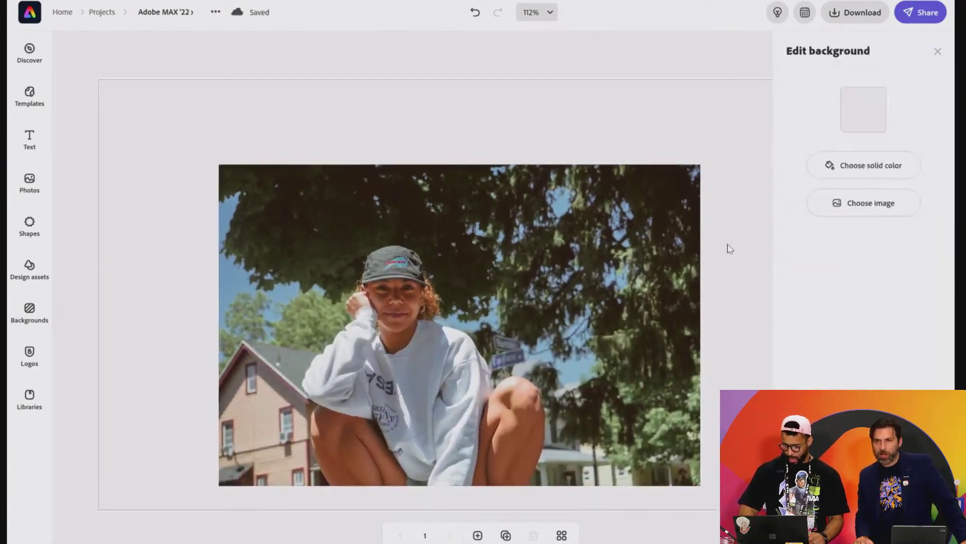
click(864, 115)
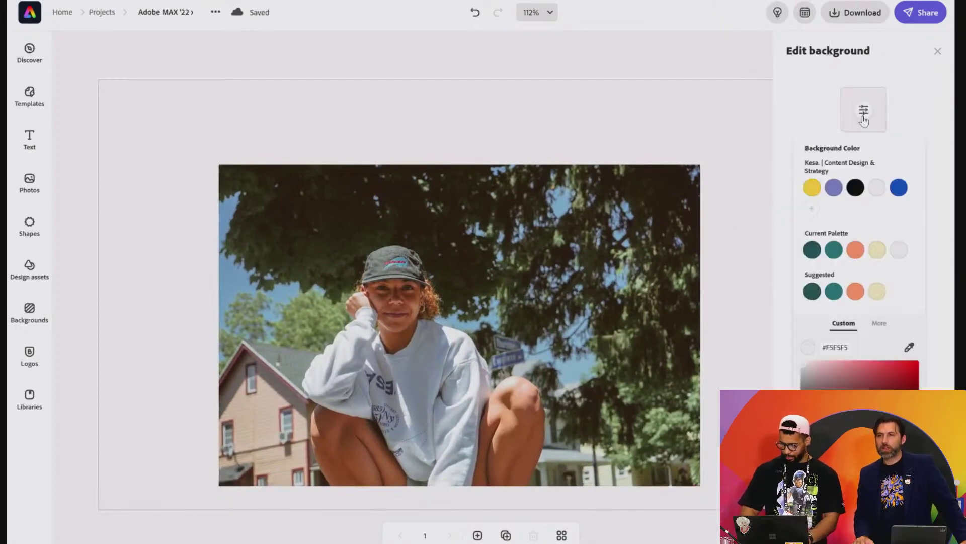
click(856, 188)
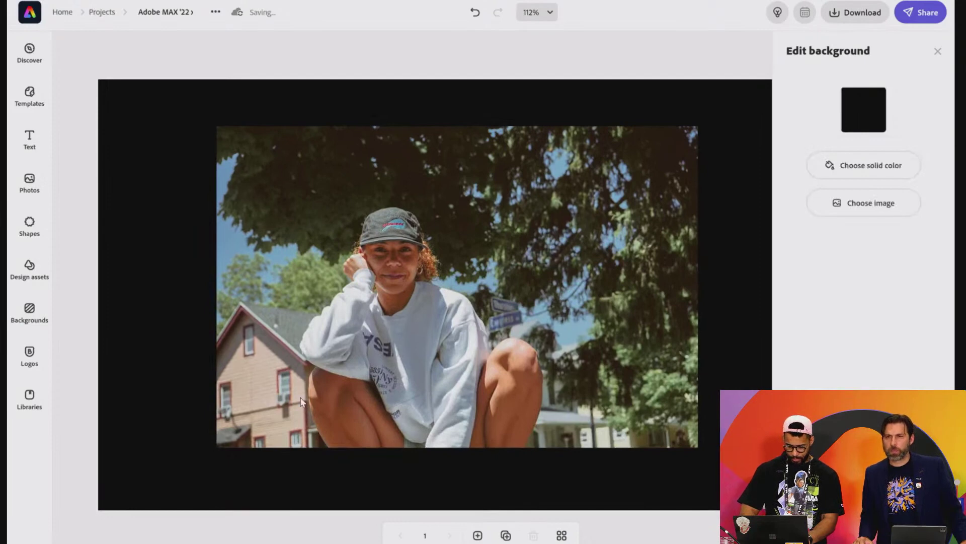
Duplicate the photo on the page.
click(417, 352)
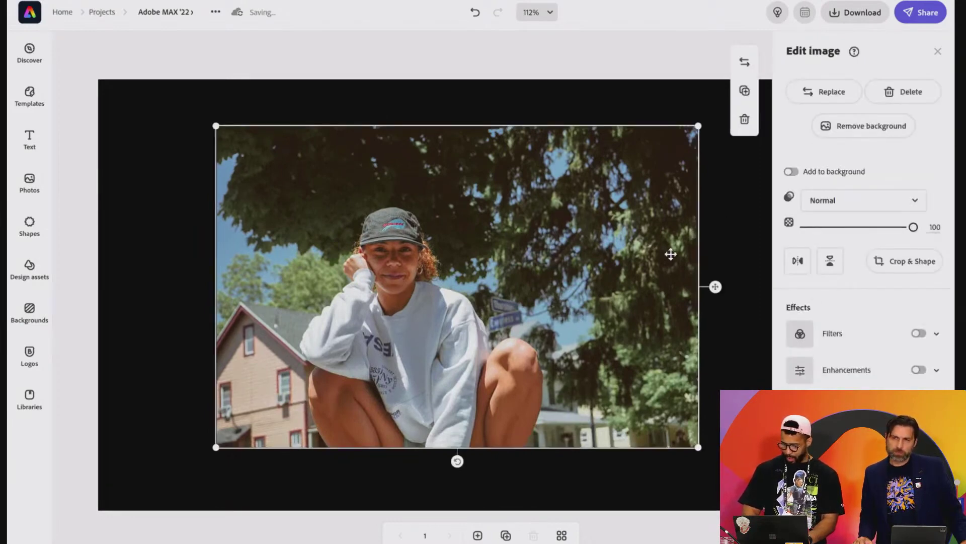
click(513, 471)
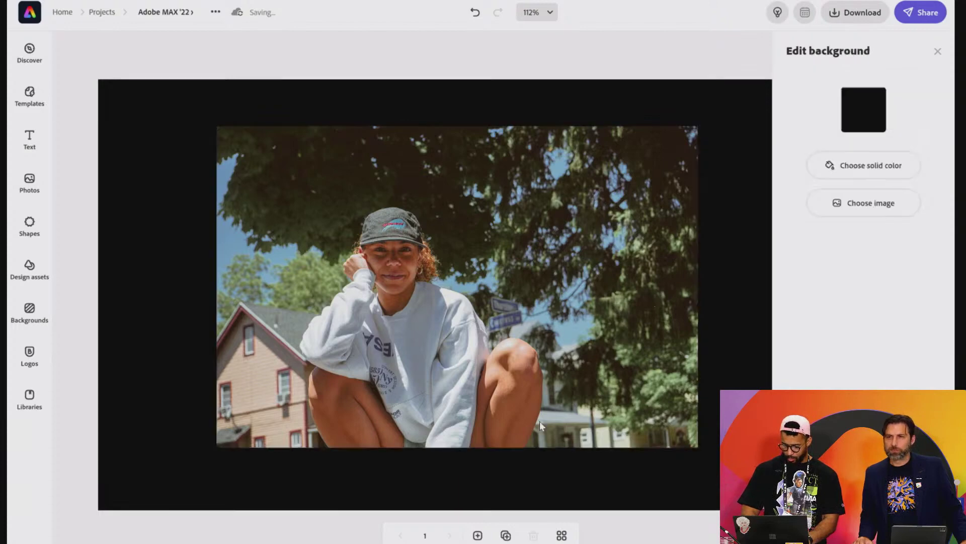
click(559, 390)
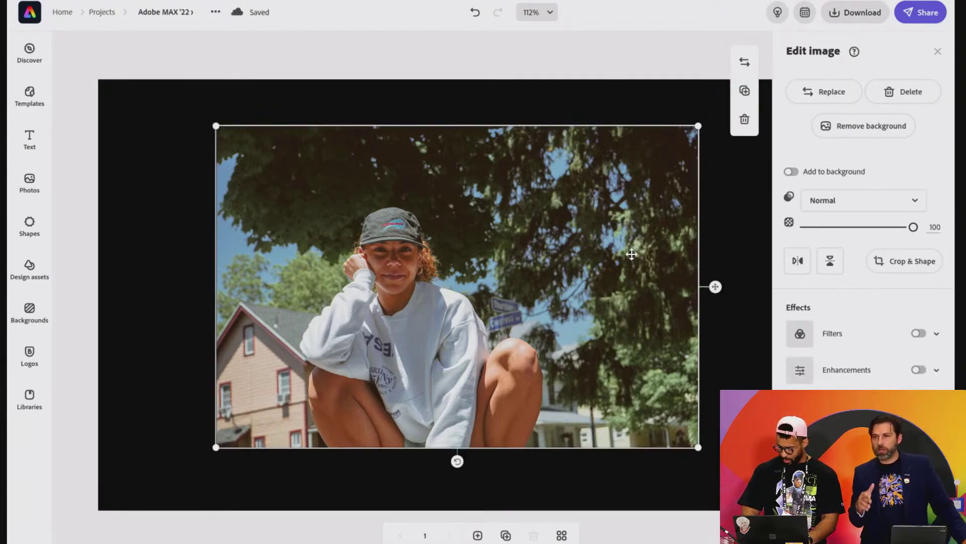
click(744, 92)
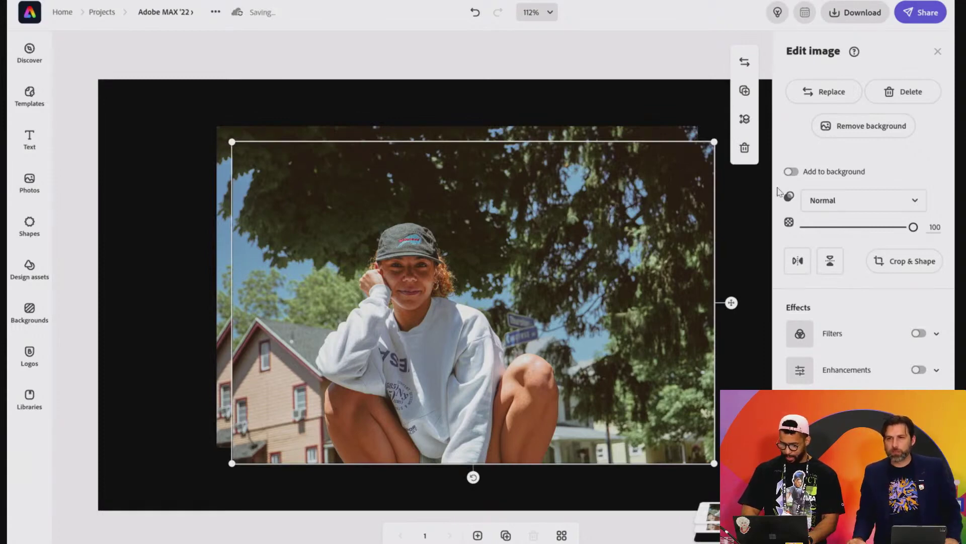
Remove the background from the duplicate photo and align the cutout exactly over the person in the original.
click(852, 130)
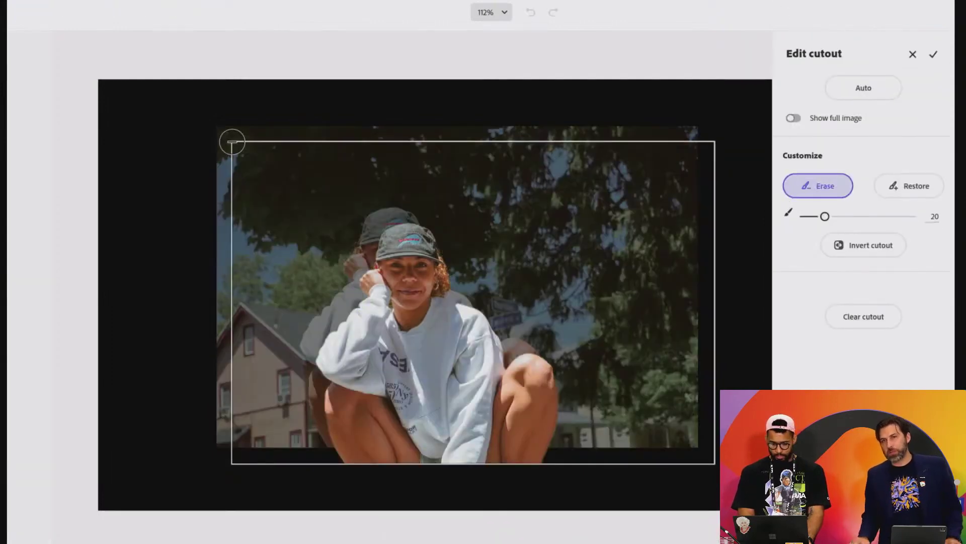
click(933, 56)
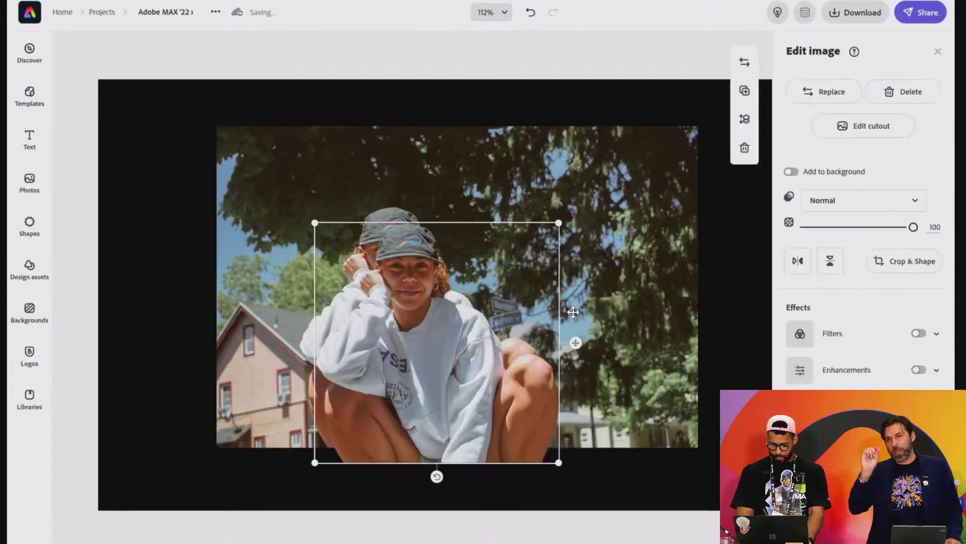
drag(464, 361, 448, 345)
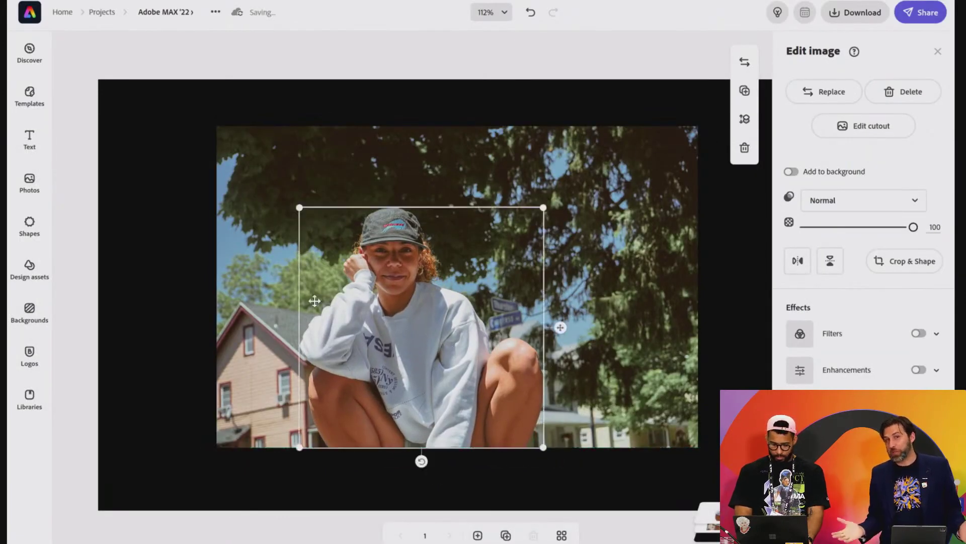
Add the white triangular lettering graphic from the "Adobe MAX '22 x KESA" library to the page.
click(249, 307)
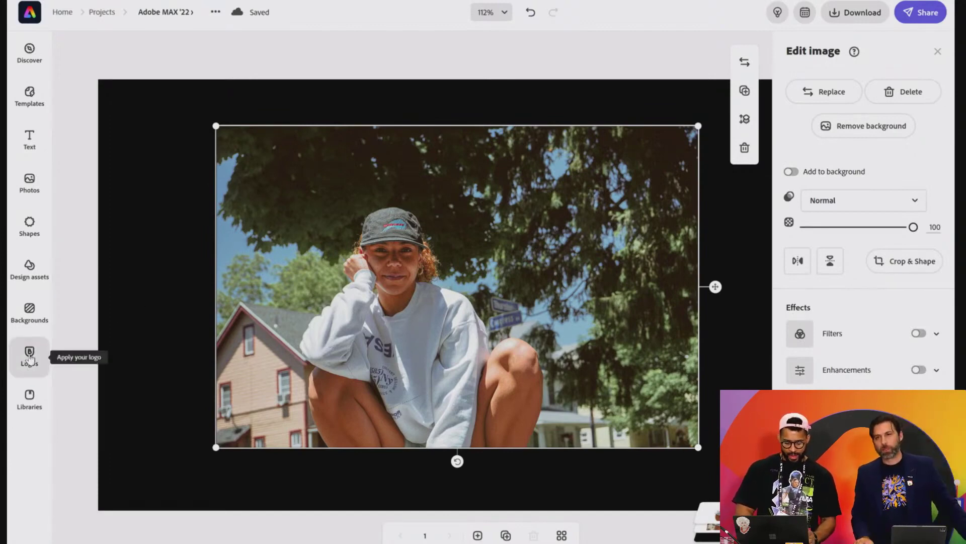
click(30, 359)
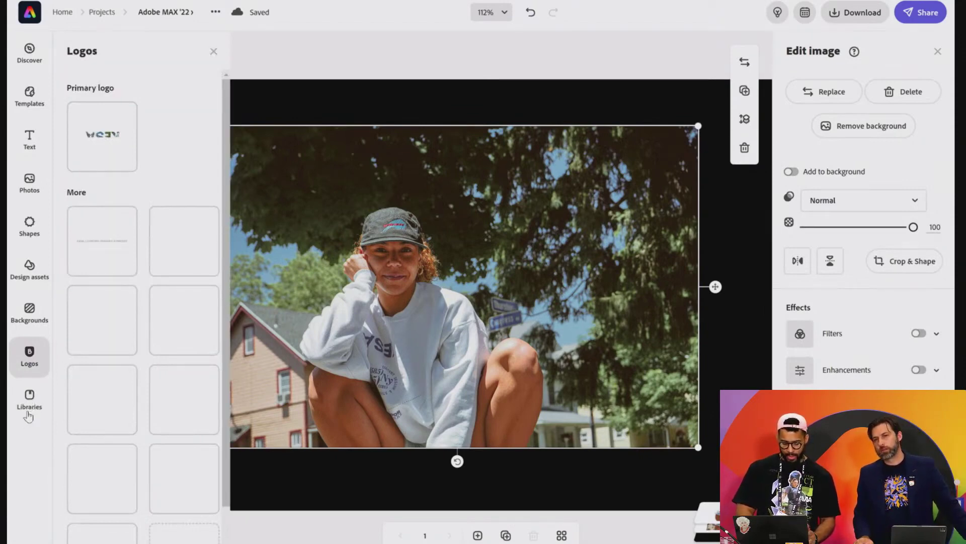
click(27, 403)
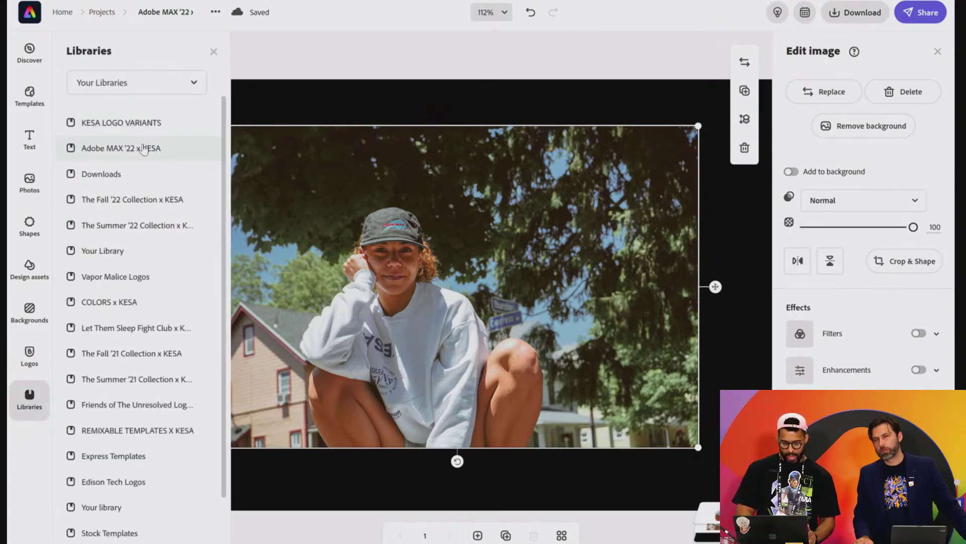
click(143, 148)
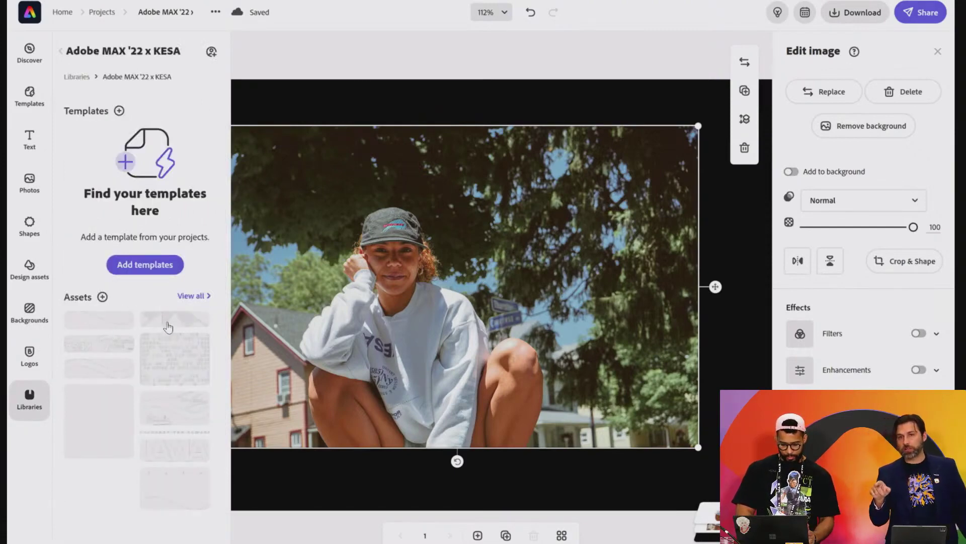
drag(168, 327, 346, 302)
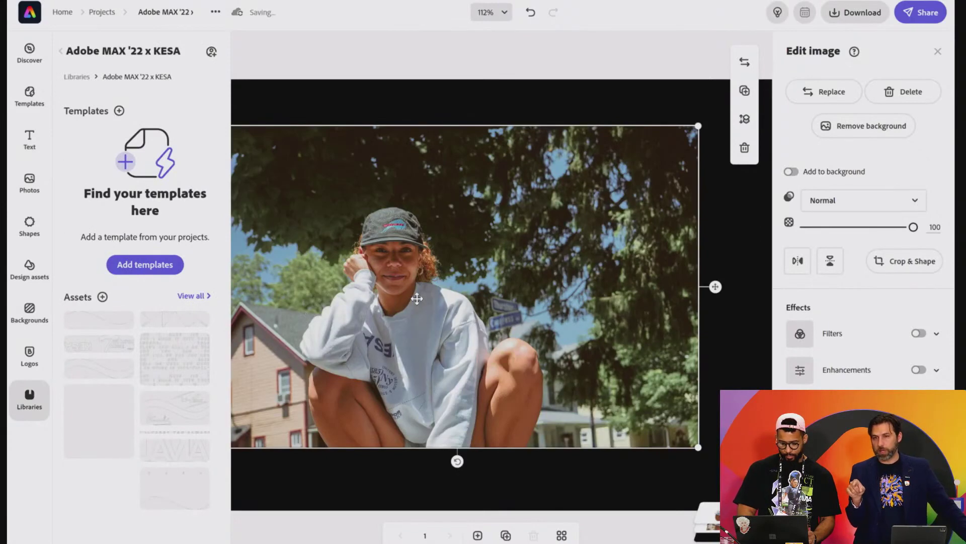
click(635, 464)
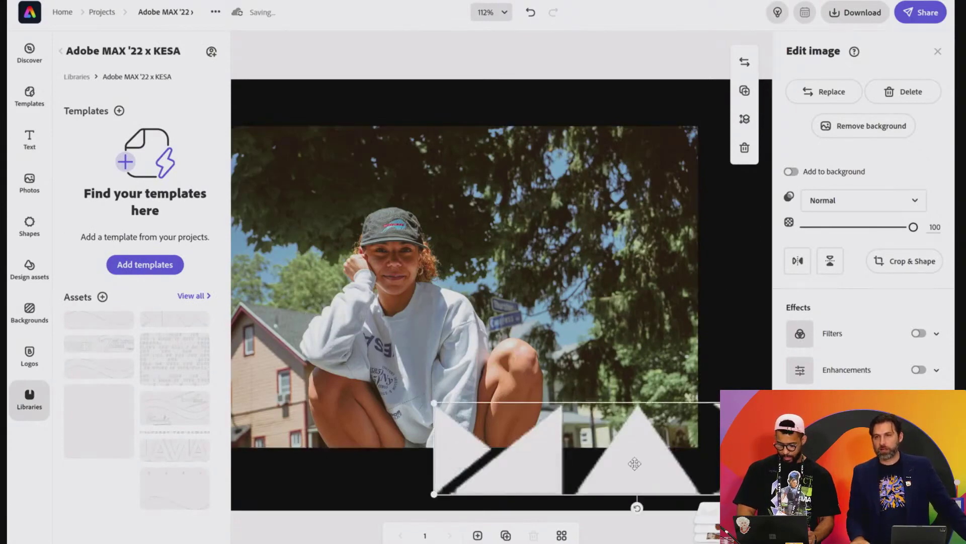
Shrink the white triangular lettering and place it across the photo's right side, layered behind the person cutout.
drag(635, 463, 534, 351)
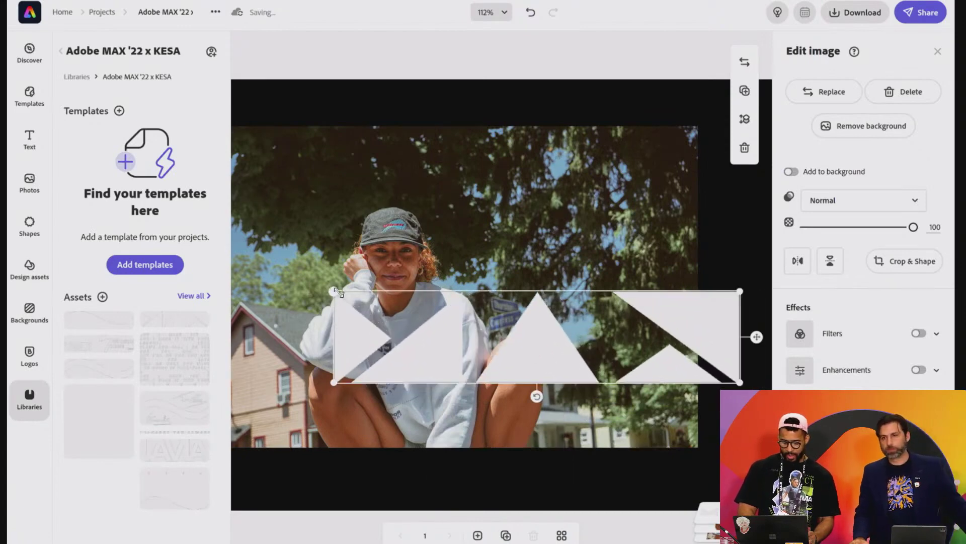
drag(333, 291, 403, 306)
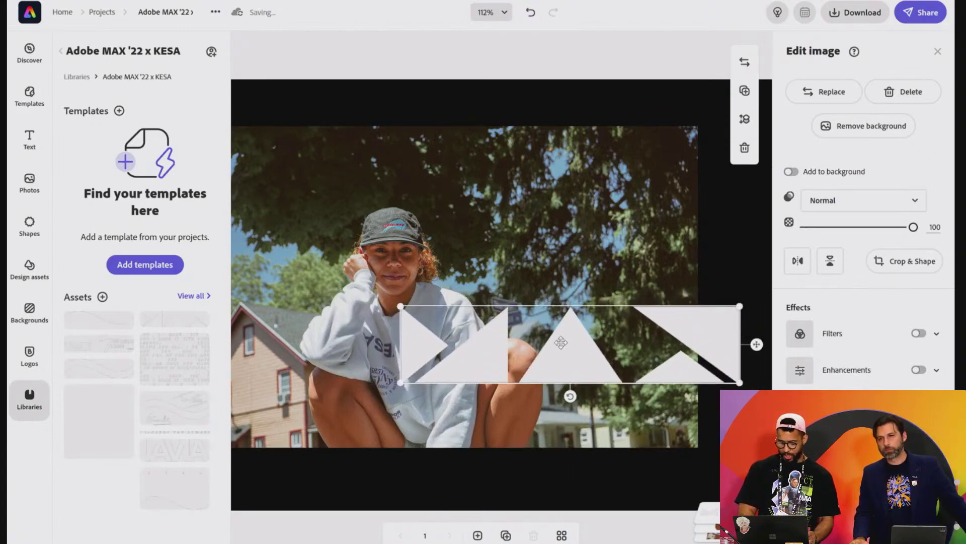
drag(558, 343, 597, 332)
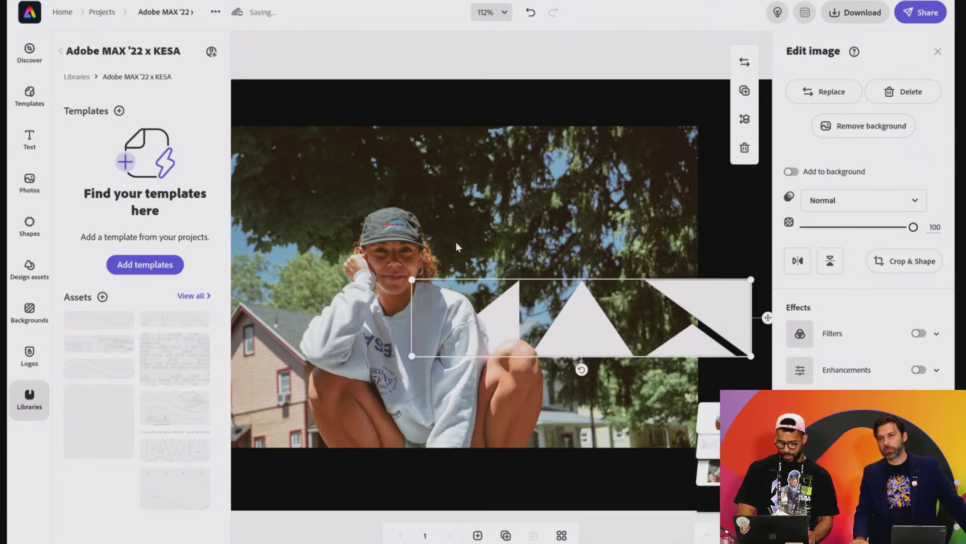
click(679, 271)
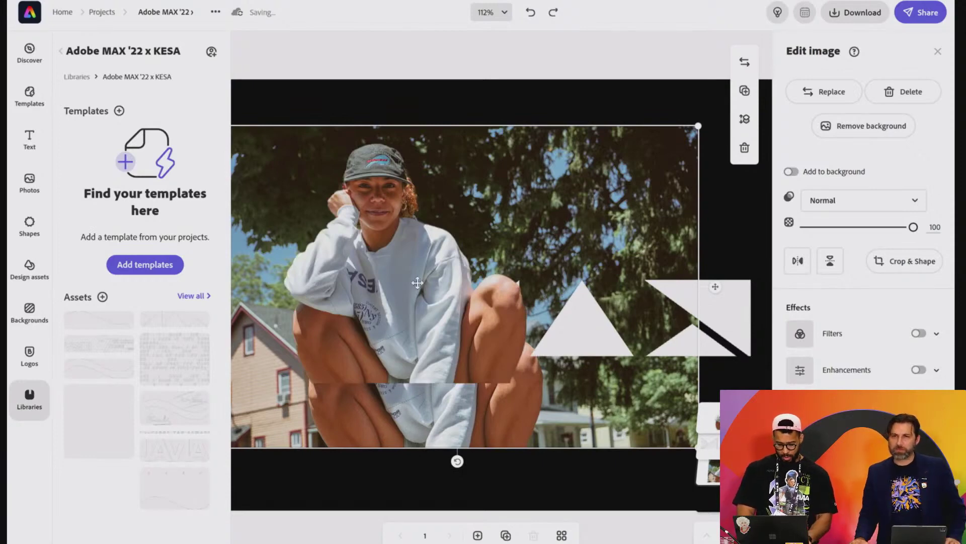
Undo the last move of the person cutout so it lines up with the original photo.
key(ctrl+z)
click(505, 107)
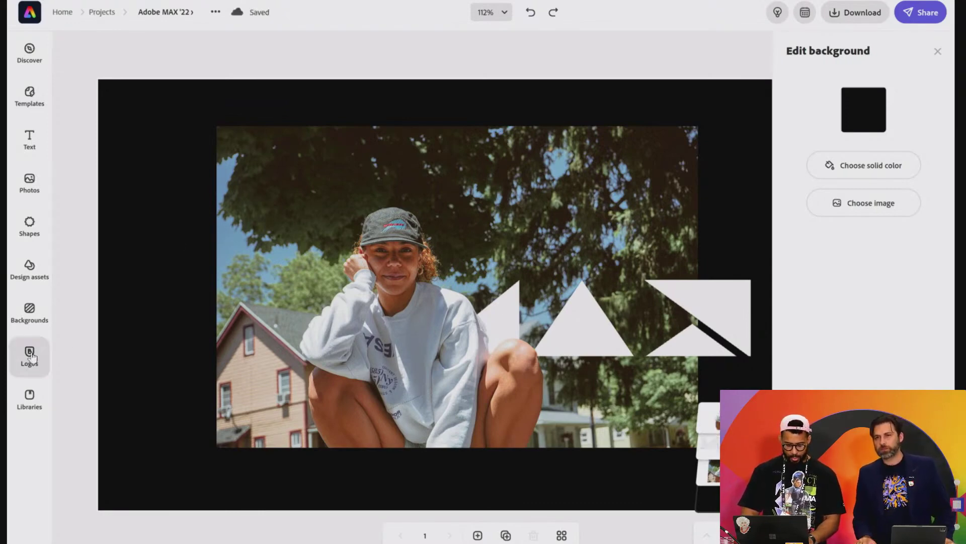
Add the white handwritten lyrics graphic from the "Adobe MAX '22 x KESA" library and place it over the photo's upper-right corner.
click(29, 397)
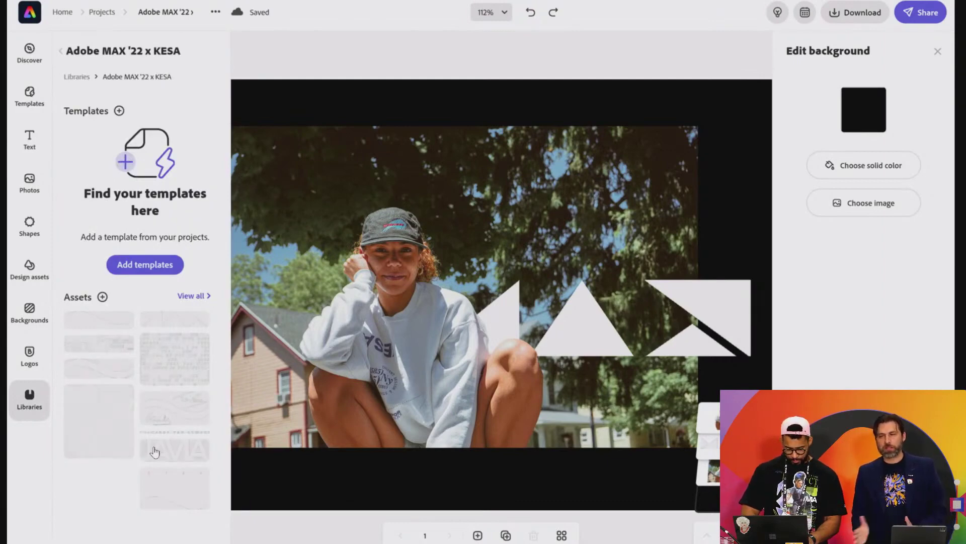
click(172, 382)
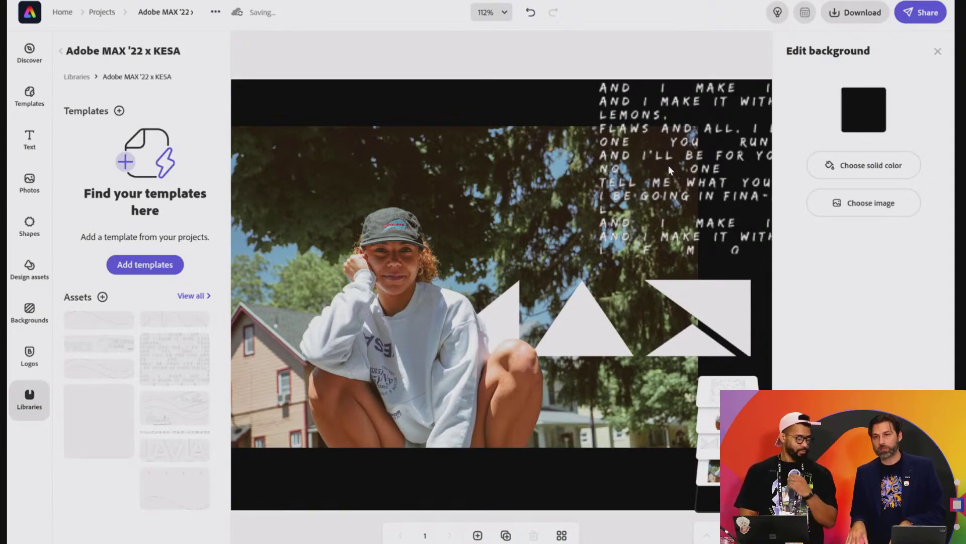
click(938, 51)
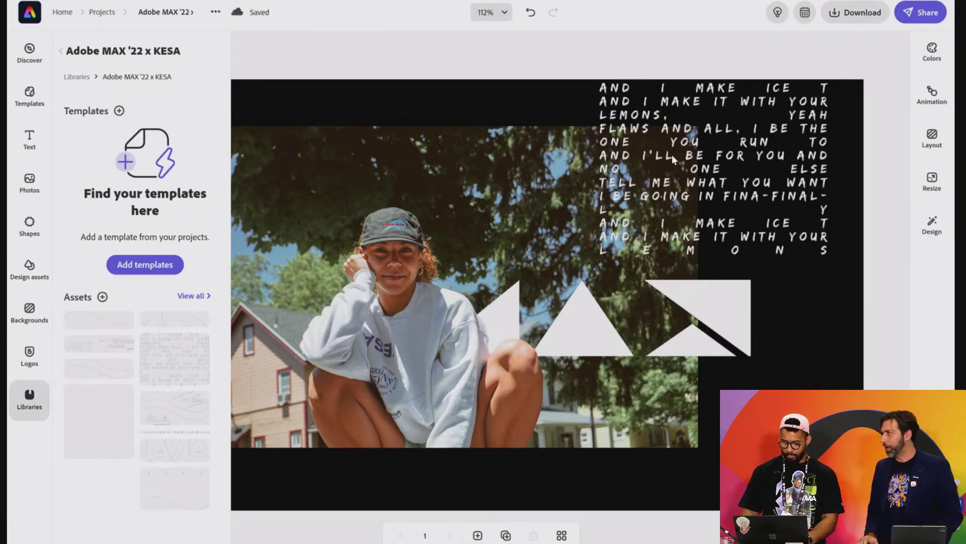
mouse_move(670, 159)
mouse_down()
mouse_move(666, 168)
mouse_move(659, 162)
mouse_up()
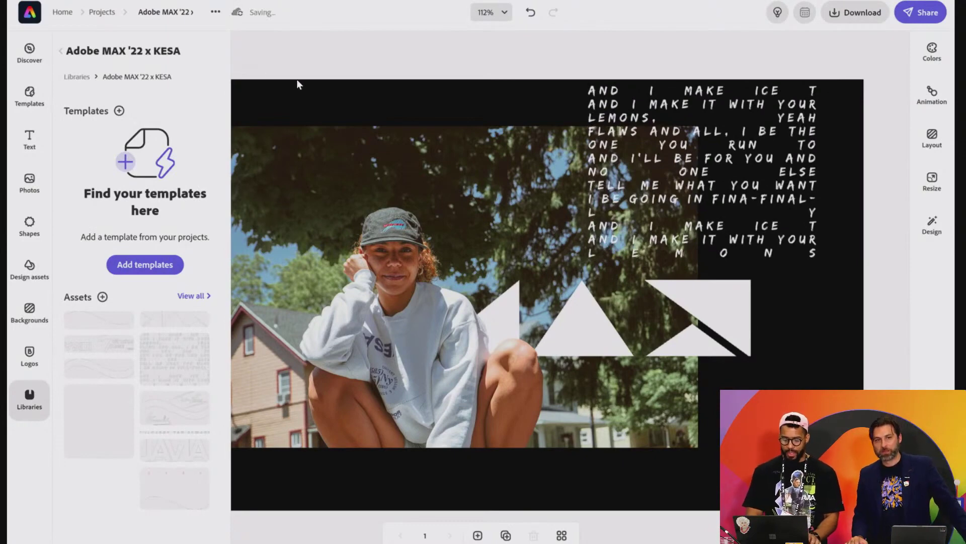
Try the Multiply blend mode on the lyrics graphic and set it to Screen instead.
click(270, 112)
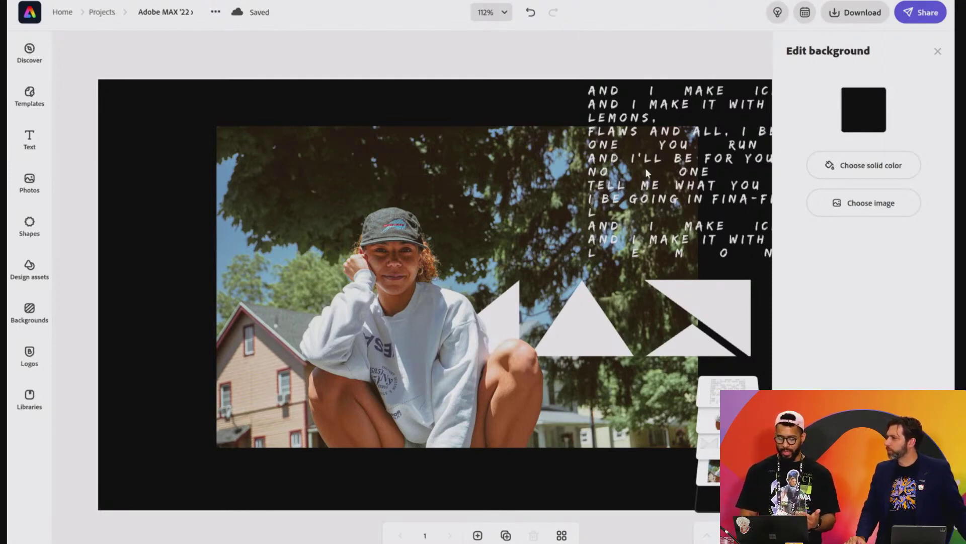
click(569, 163)
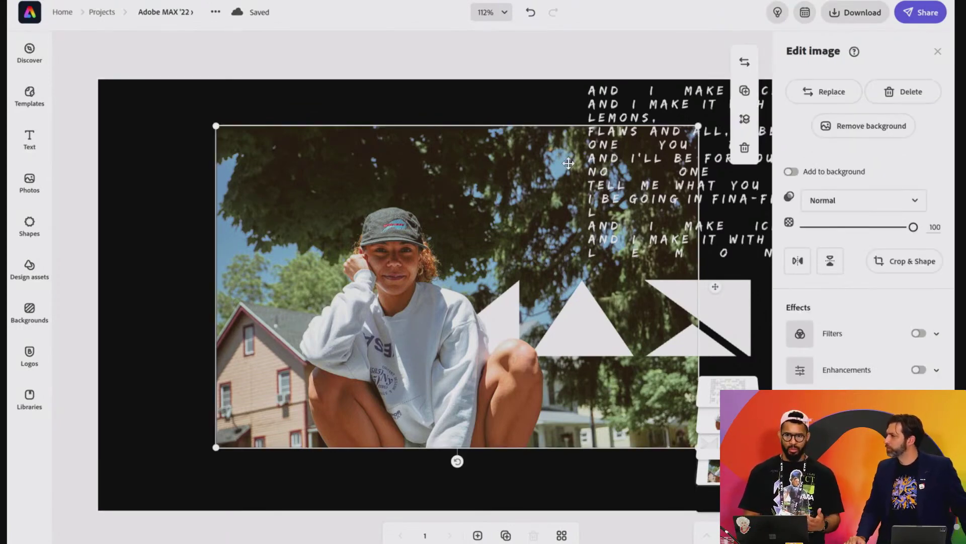
click(534, 108)
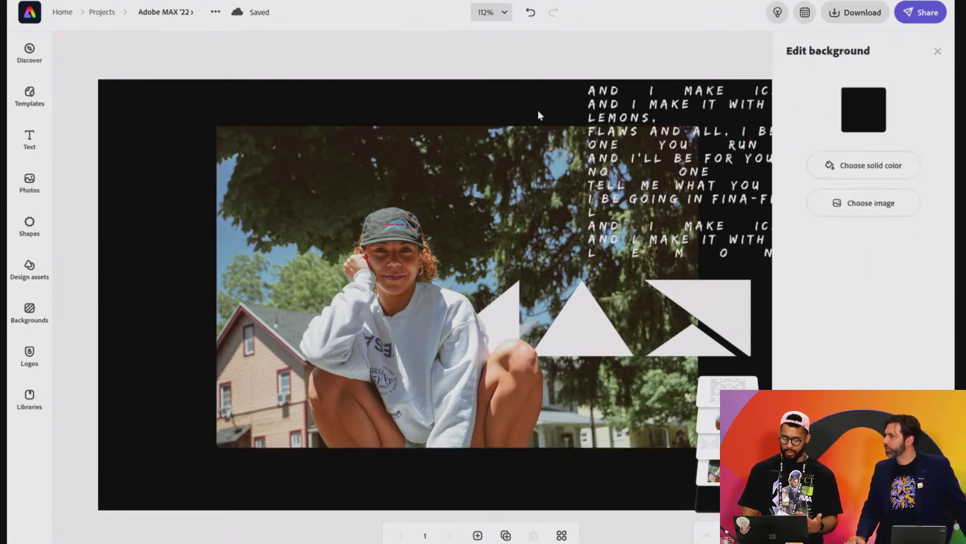
click(626, 120)
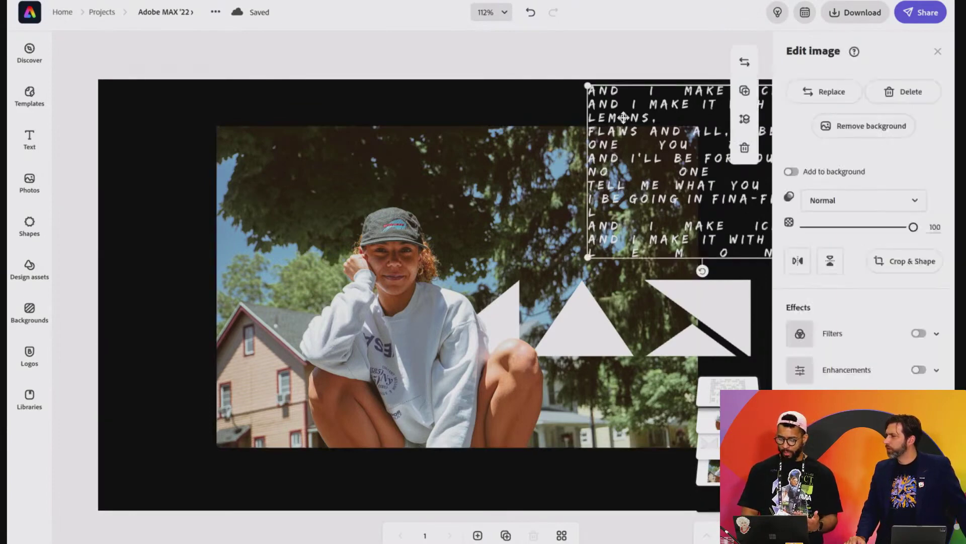
click(915, 201)
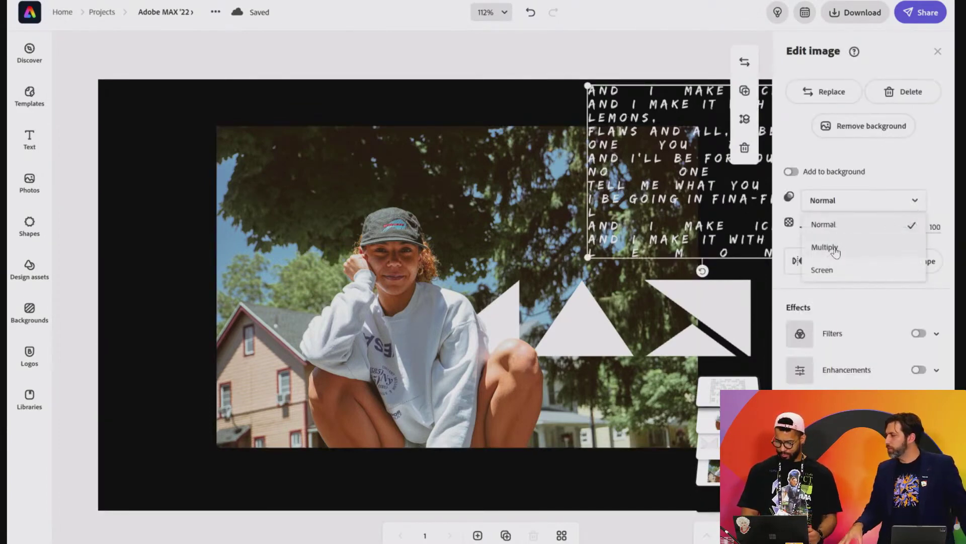
click(835, 247)
click(878, 208)
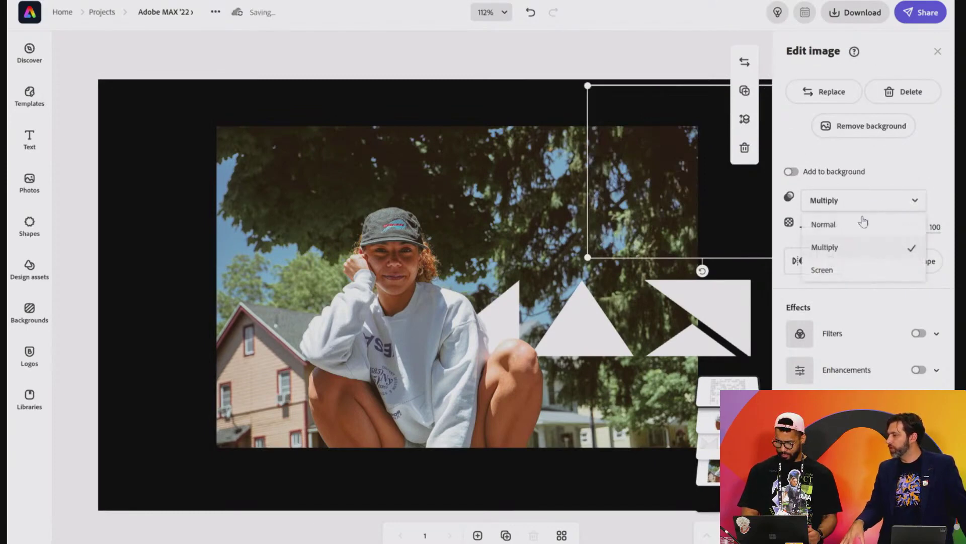
click(836, 269)
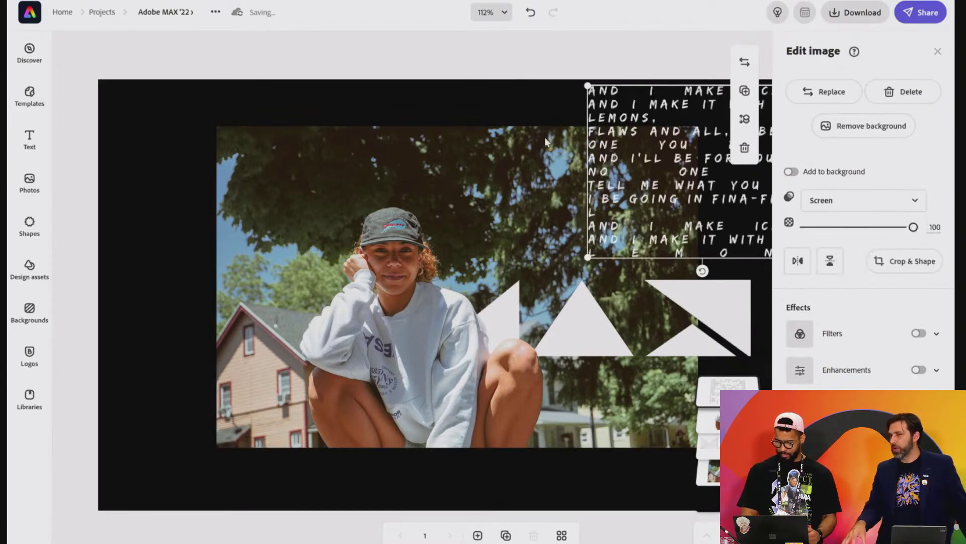
click(524, 118)
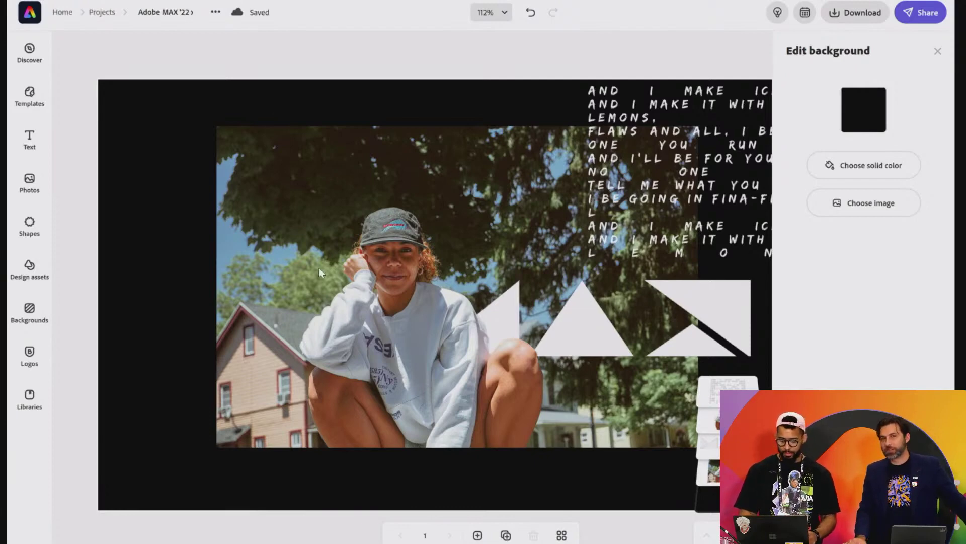
Duplicate the page with the photo, lyrics and triangular lettering as a second page.
click(35, 403)
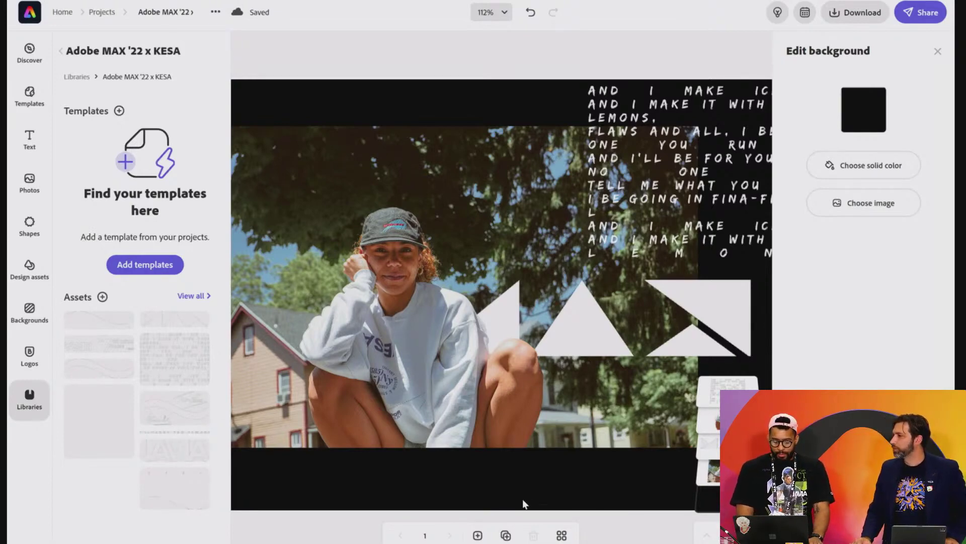
click(505, 536)
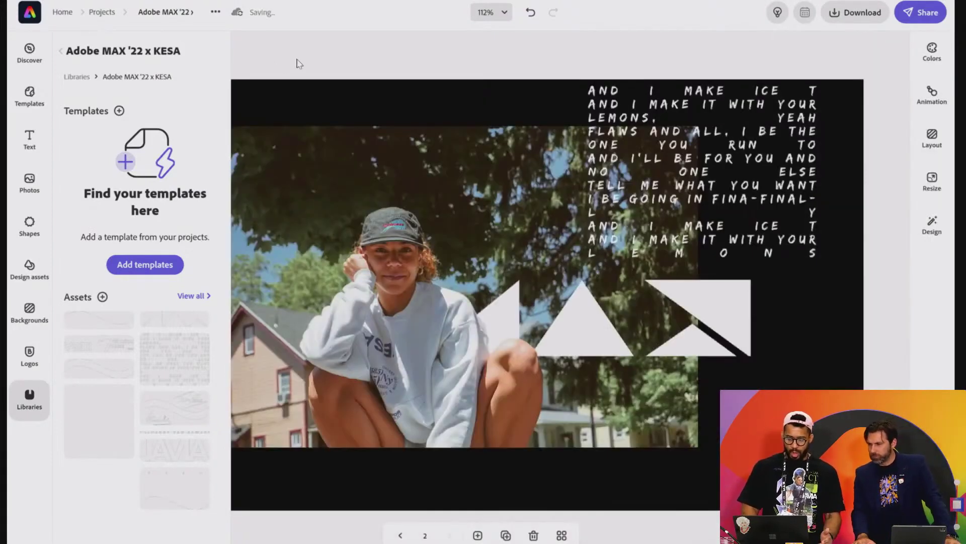
click(294, 66)
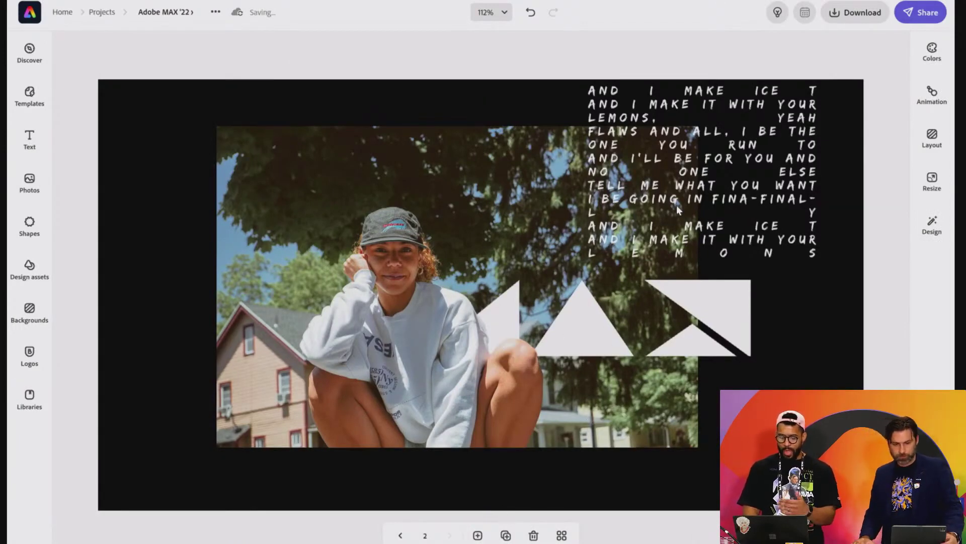
On the second page, move the lyrics graphic over the photo's upper-left part and layer it behind the person cutout.
click(707, 128)
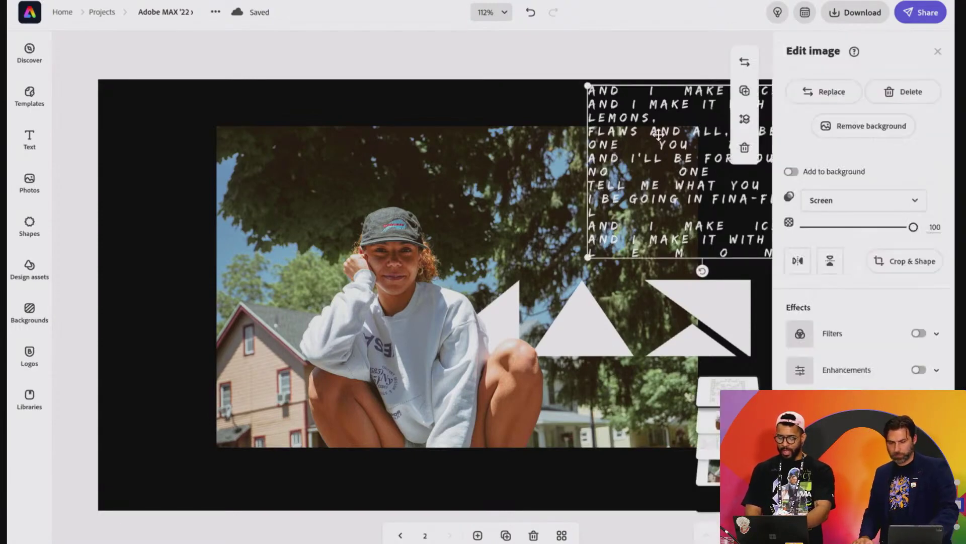
drag(615, 118, 307, 130)
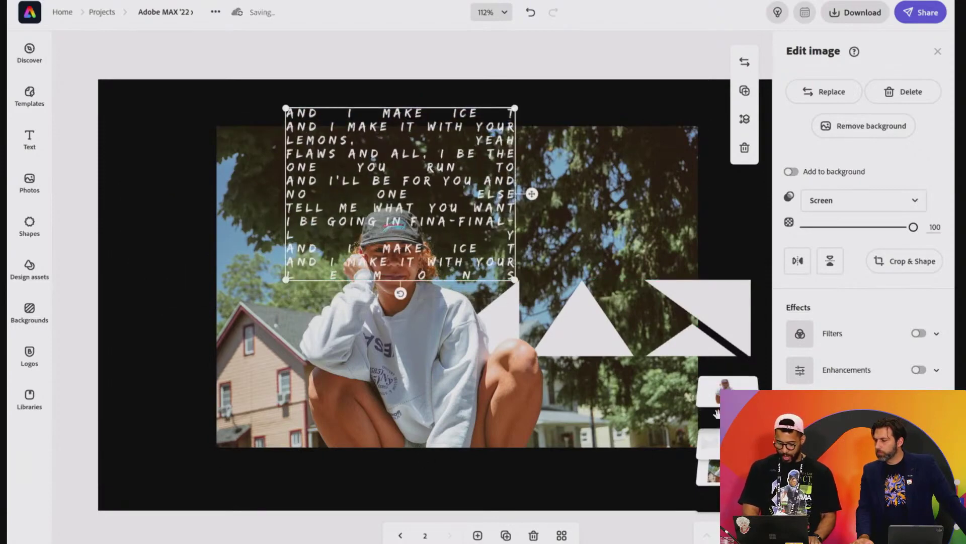
click(172, 325)
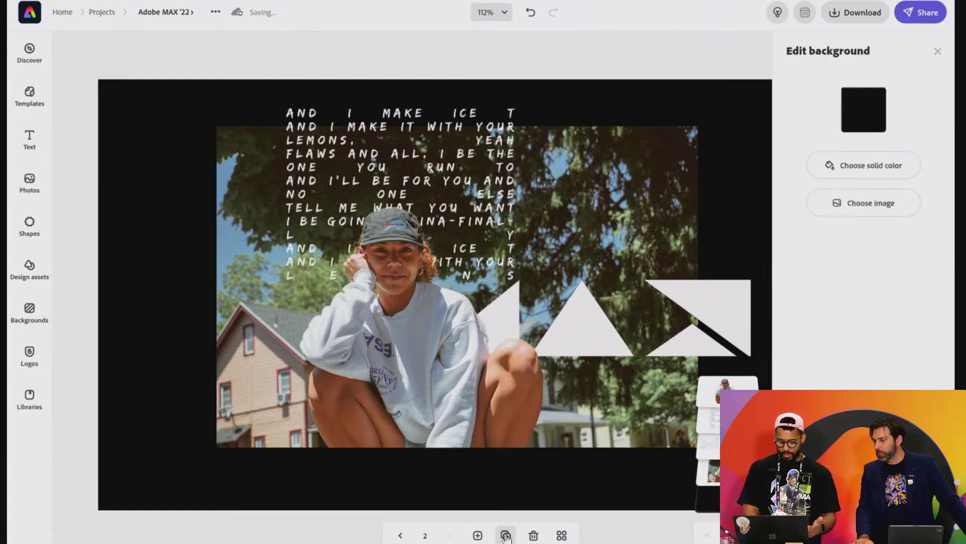
Compare both pages in the page overview and one after the other, and look through the brand logos.
click(561, 536)
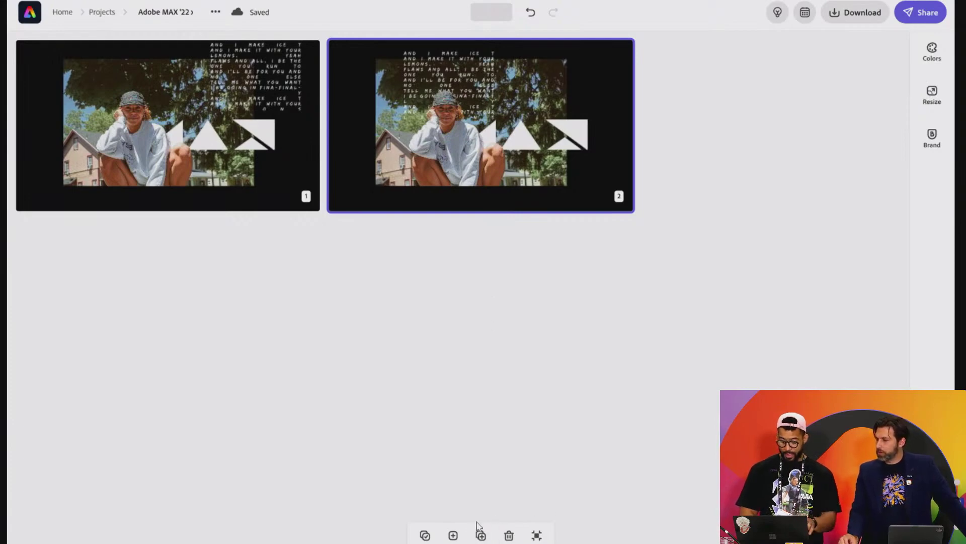
click(537, 535)
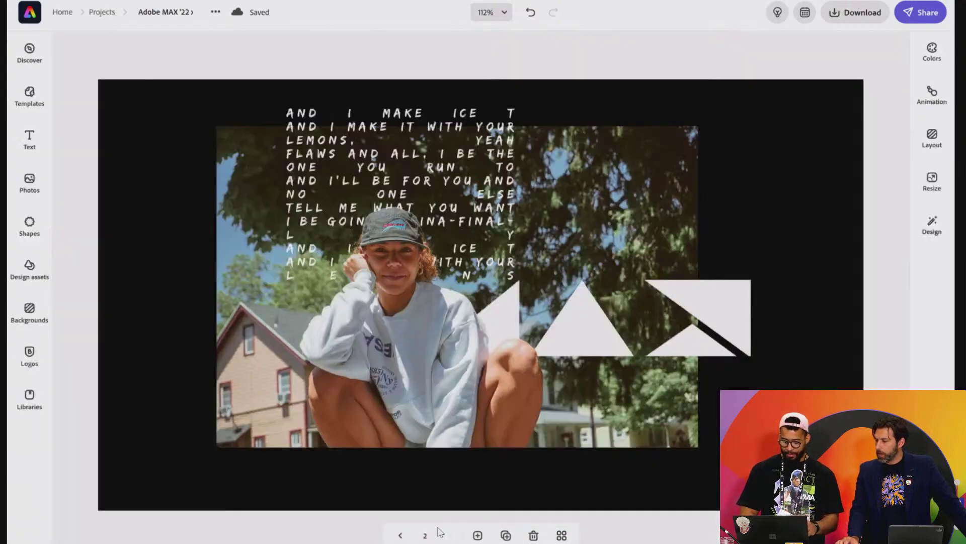
click(403, 535)
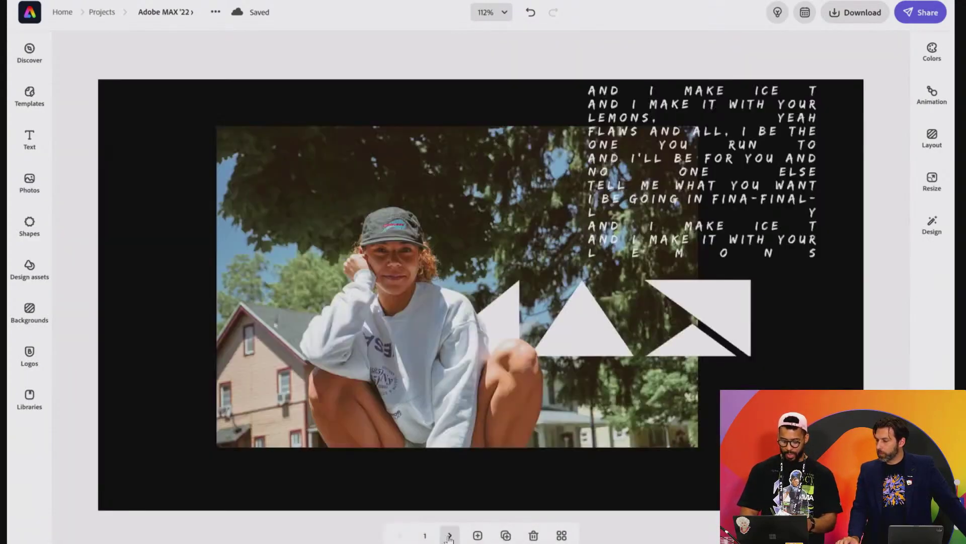
click(450, 535)
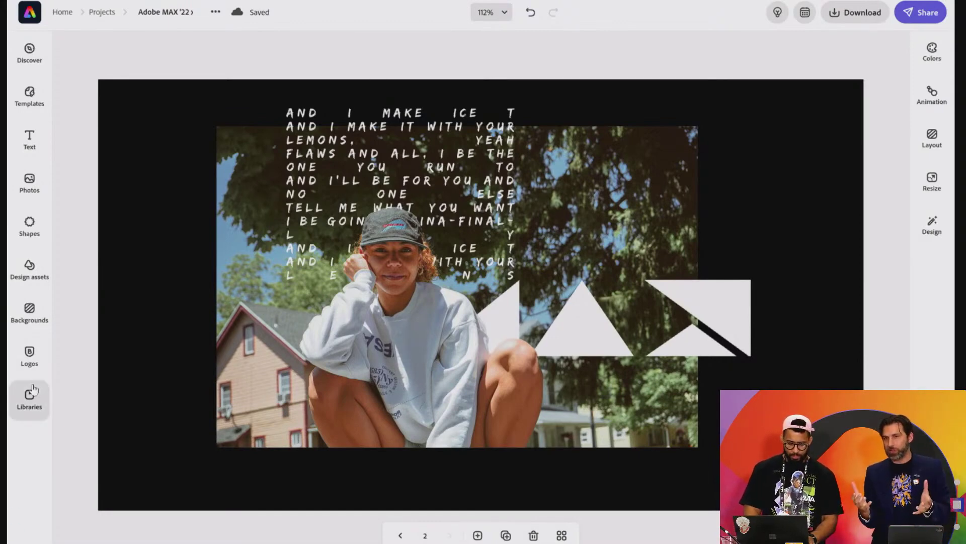
click(30, 354)
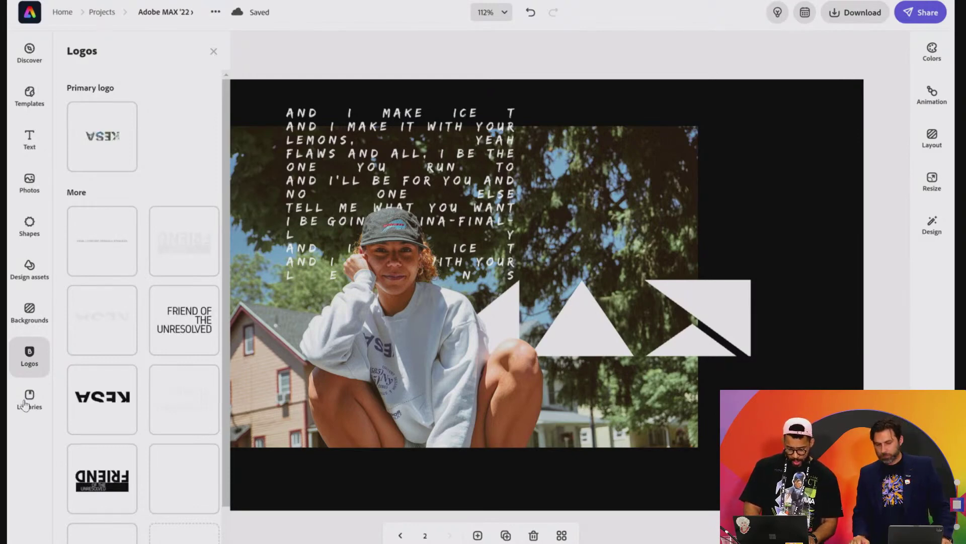
key(Escape)
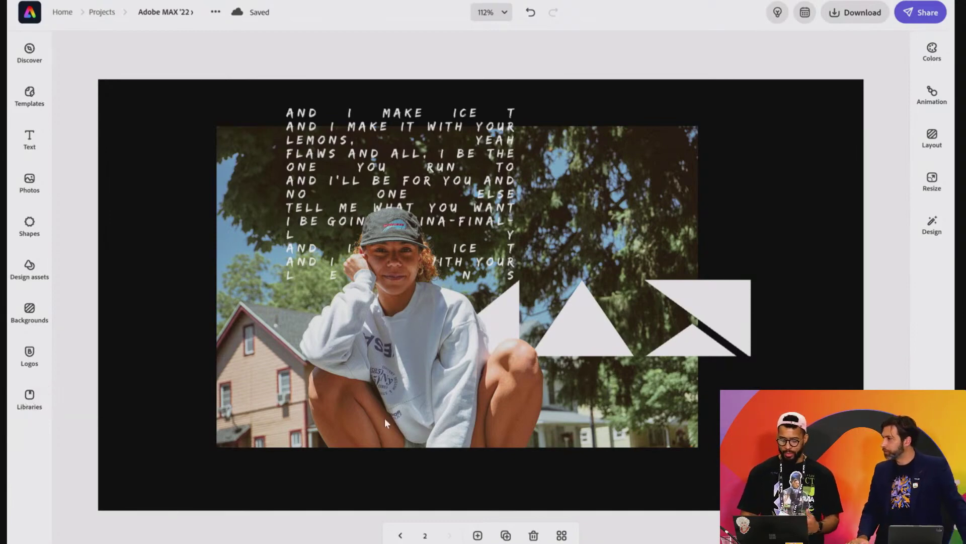
Shift the white triangular lettering slightly right and down on the second page.
drag(590, 320, 638, 327)
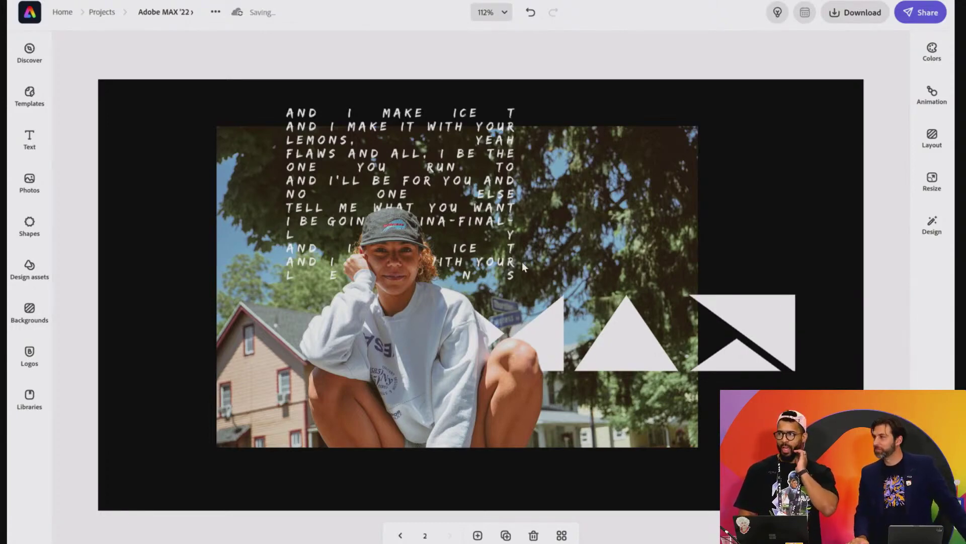
Add the white KESA and "Thurston Tough" logo strip from the library and place it across the photo's lower-left edge.
click(30, 393)
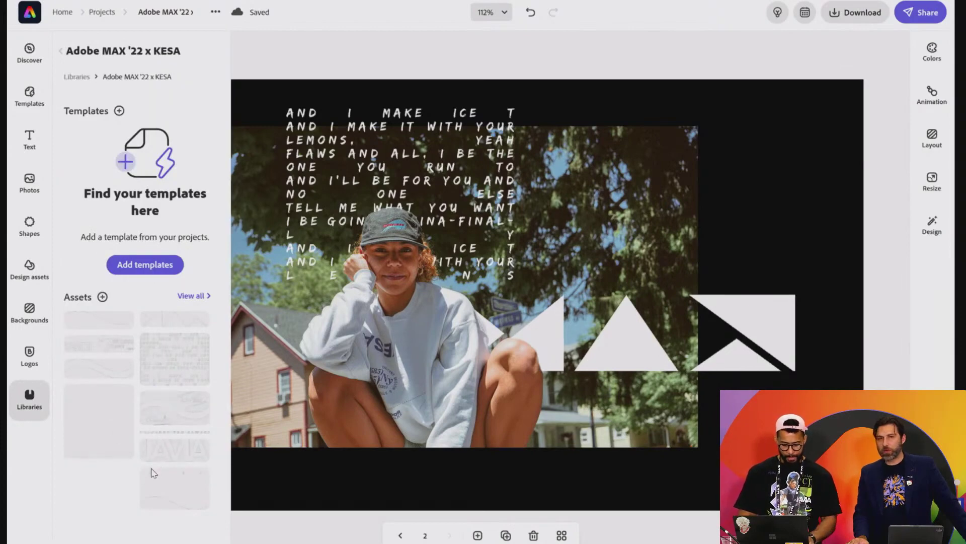
click(108, 342)
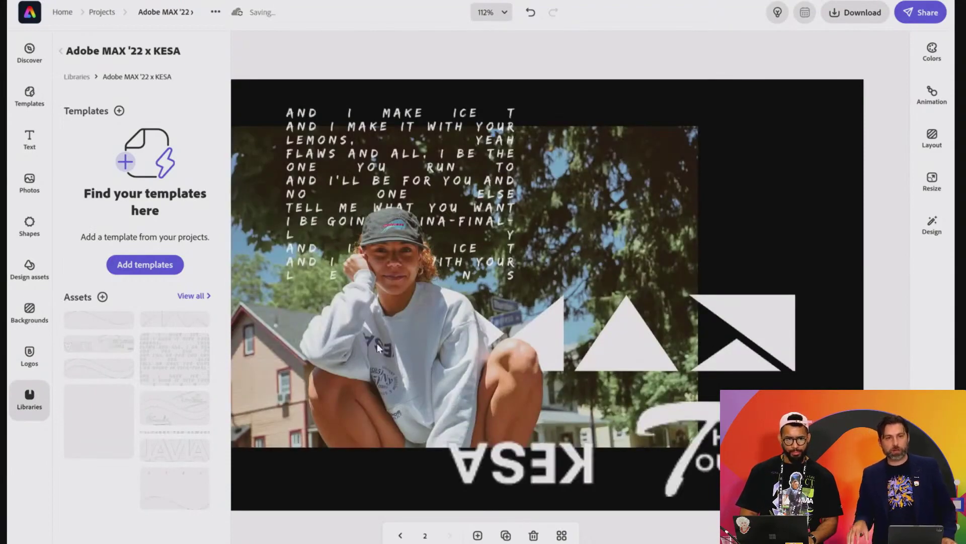
click(509, 467)
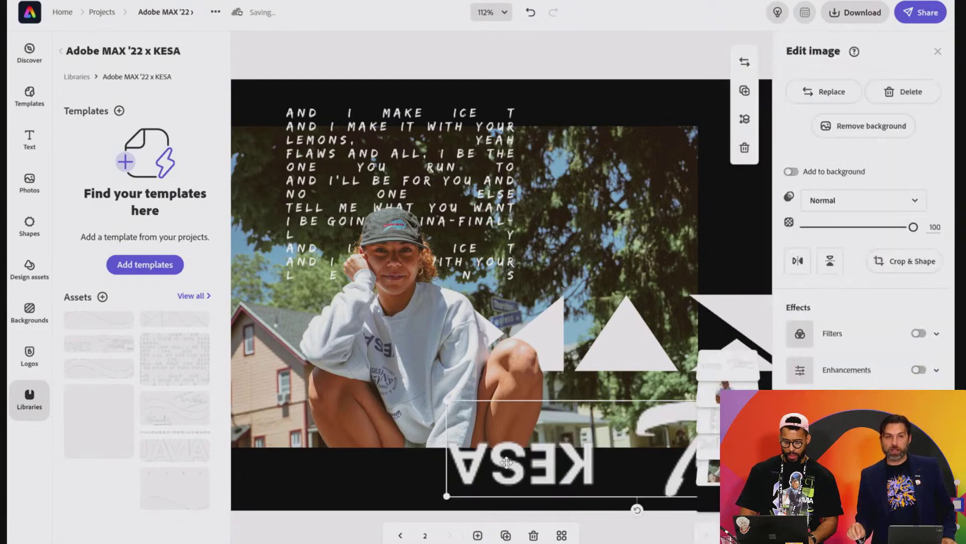
drag(508, 464, 250, 443)
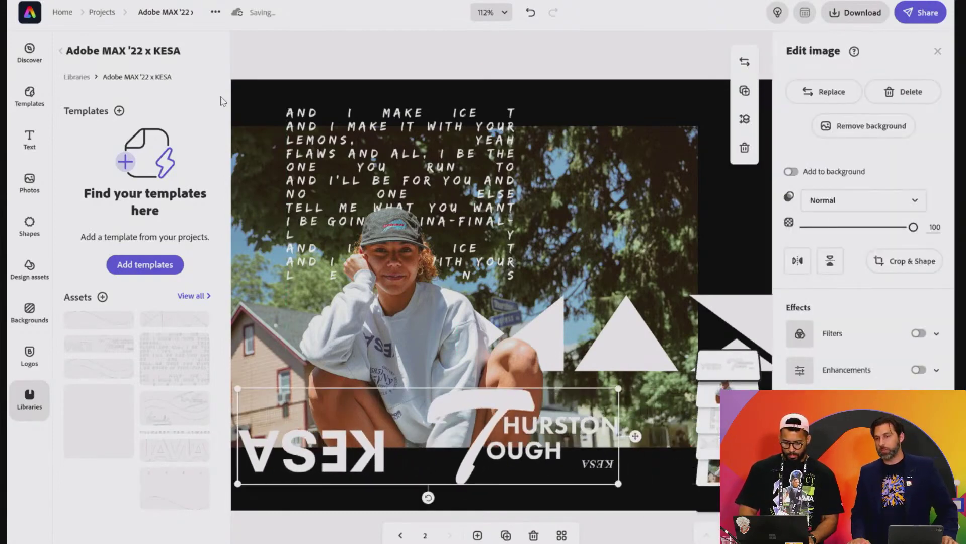
click(258, 89)
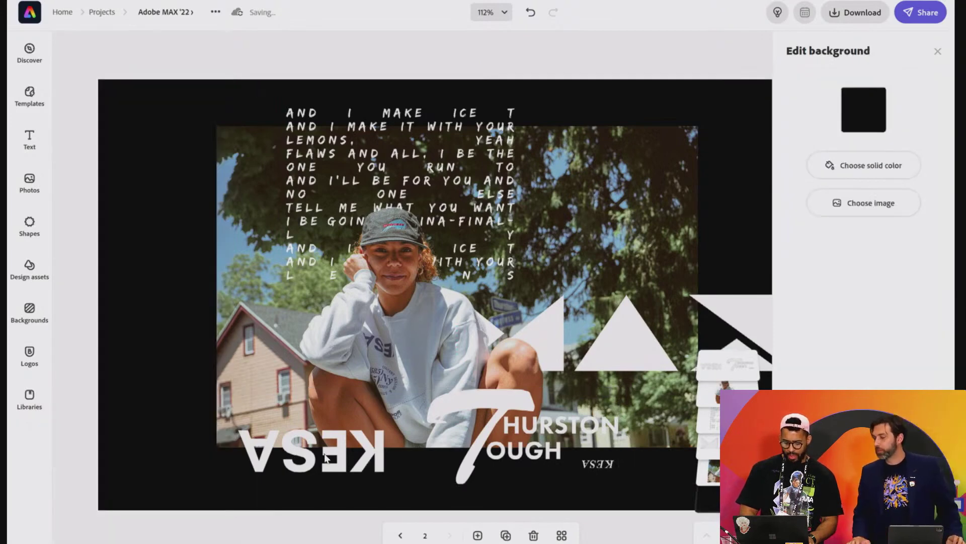
drag(326, 458, 246, 456)
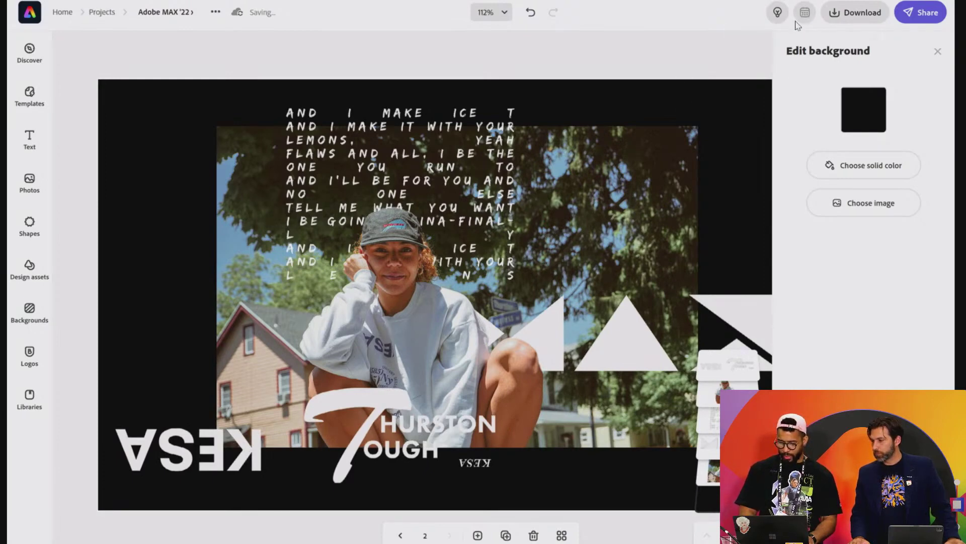
click(937, 51)
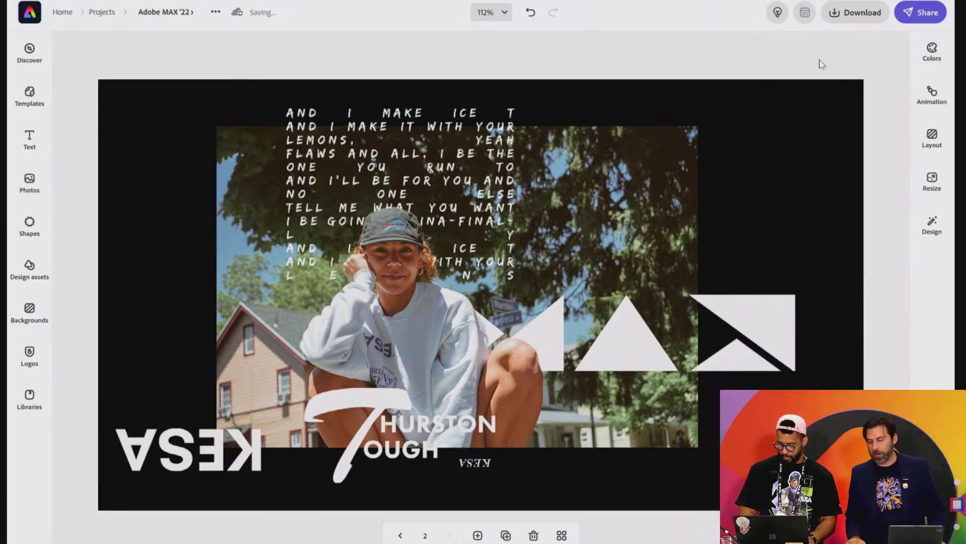
Start a new scheduled social media post from the design and go to its media, caption and publish date settings.
click(805, 13)
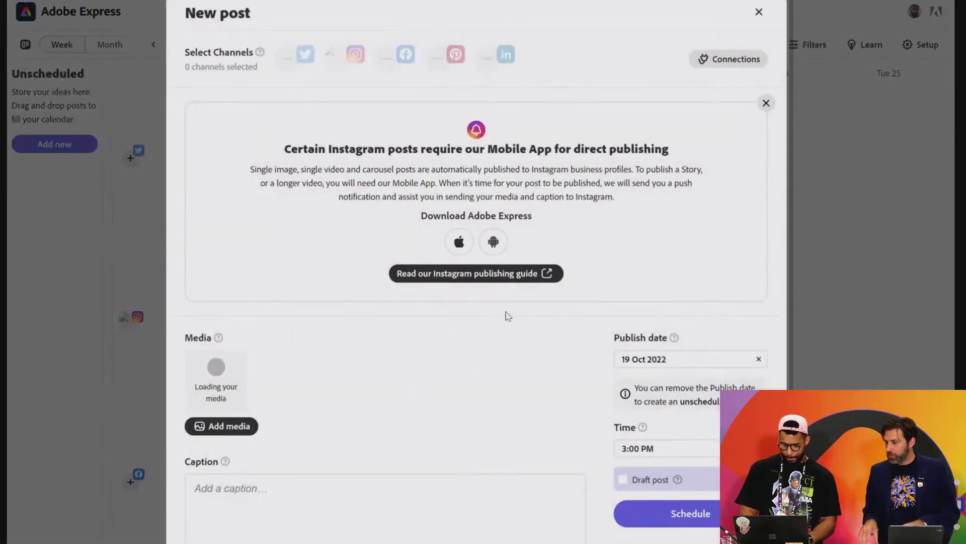
scroll(500, 376, down, 2)
scroll(502, 377, down, 2)
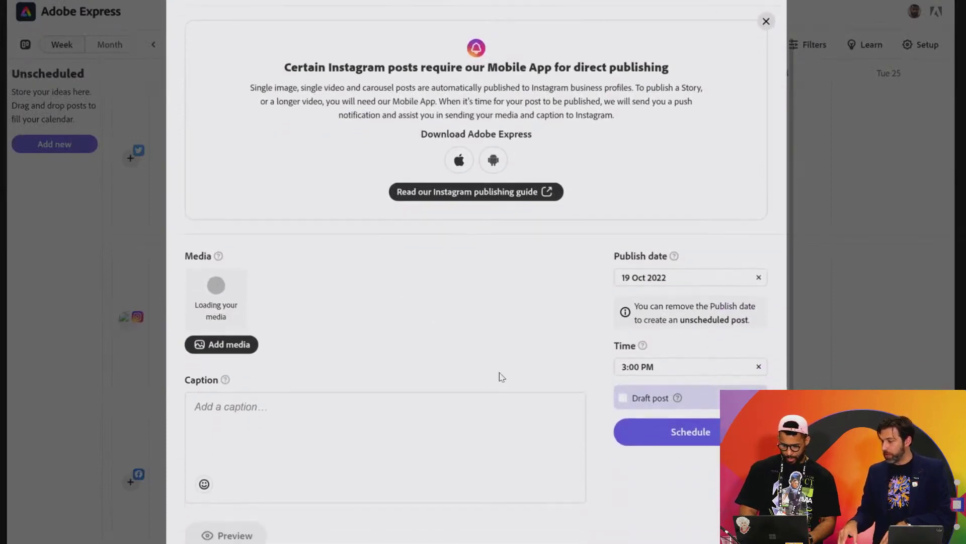
Enter the post caption "Thurston Rd - We in here! #585".
scroll(502, 376, up, 4)
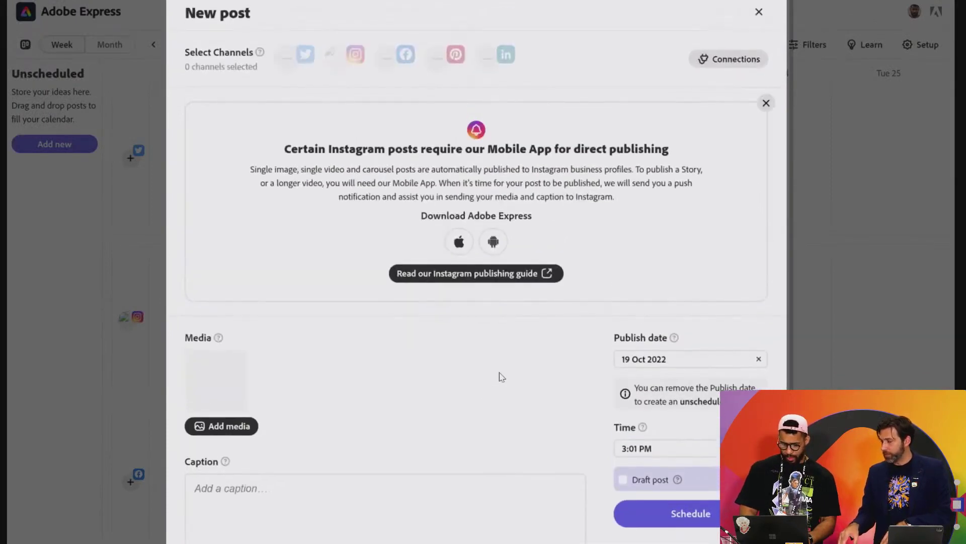
scroll(502, 377, down, 1)
scroll(460, 367, down, 3)
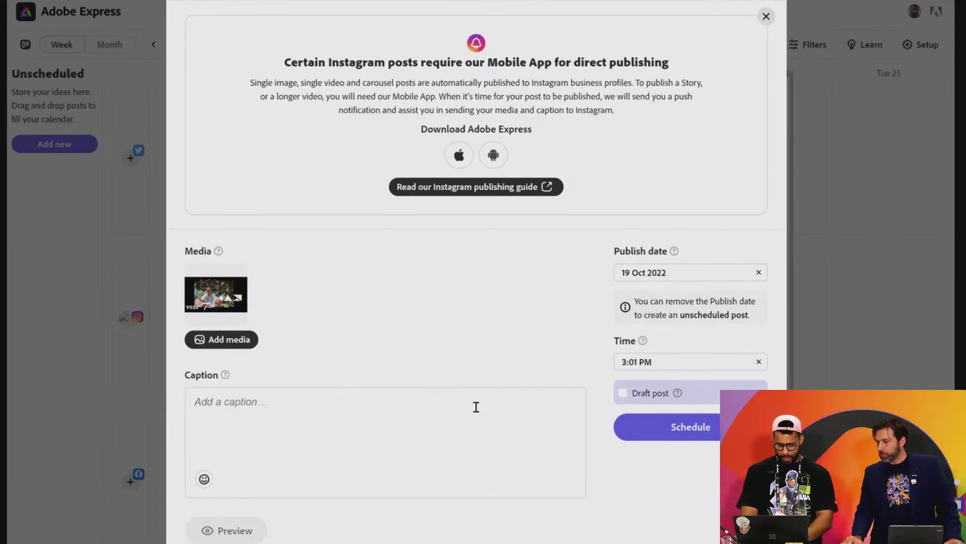
text(THur)
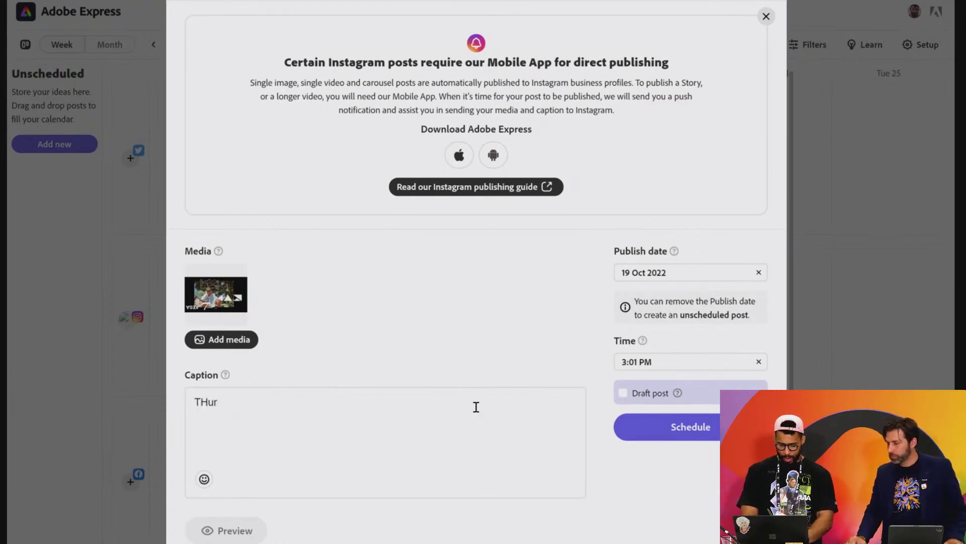
key(BackSpace)
key(BackSpace)
key(BackSpace)
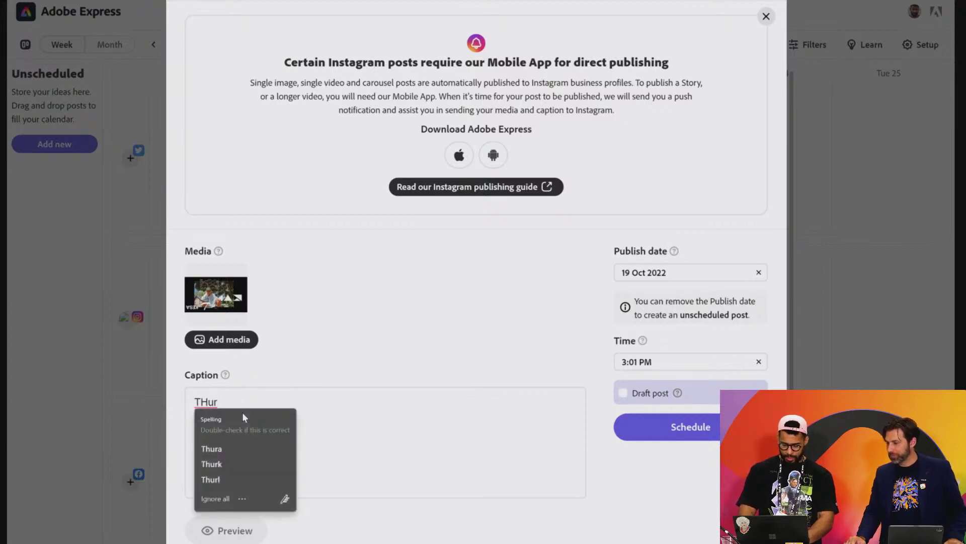
text(hurston Rd - We in here)
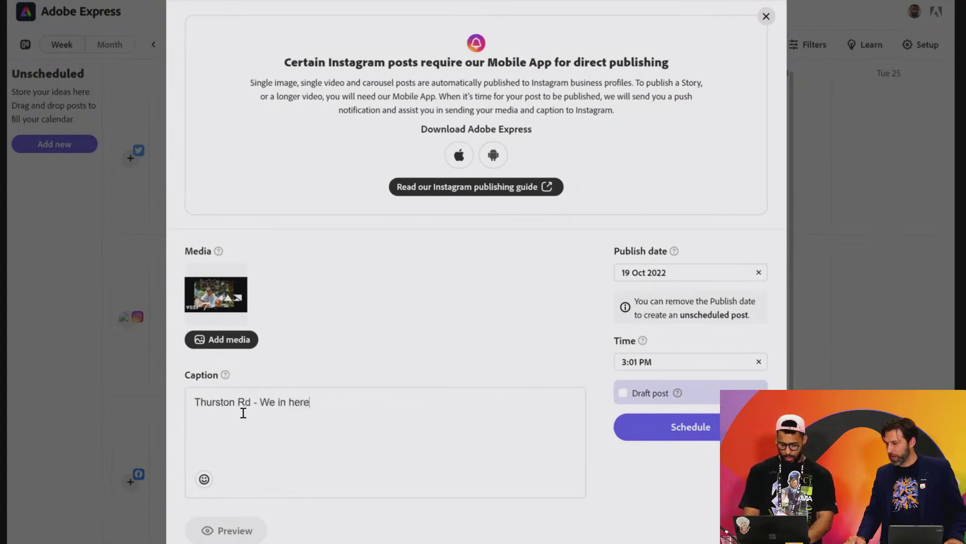
text(#585)
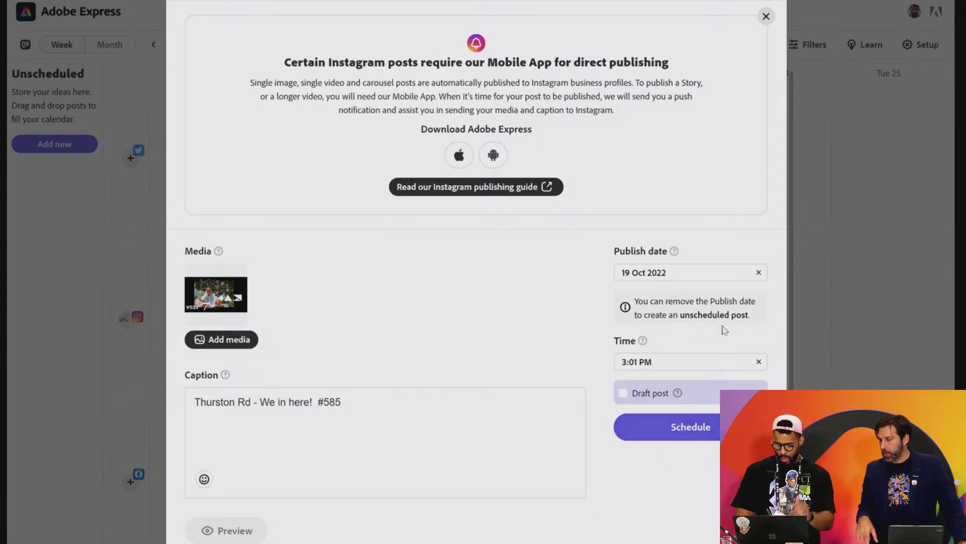
Set the post's publish date to 20 Oct 2022 and look at the publish time options.
click(705, 282)
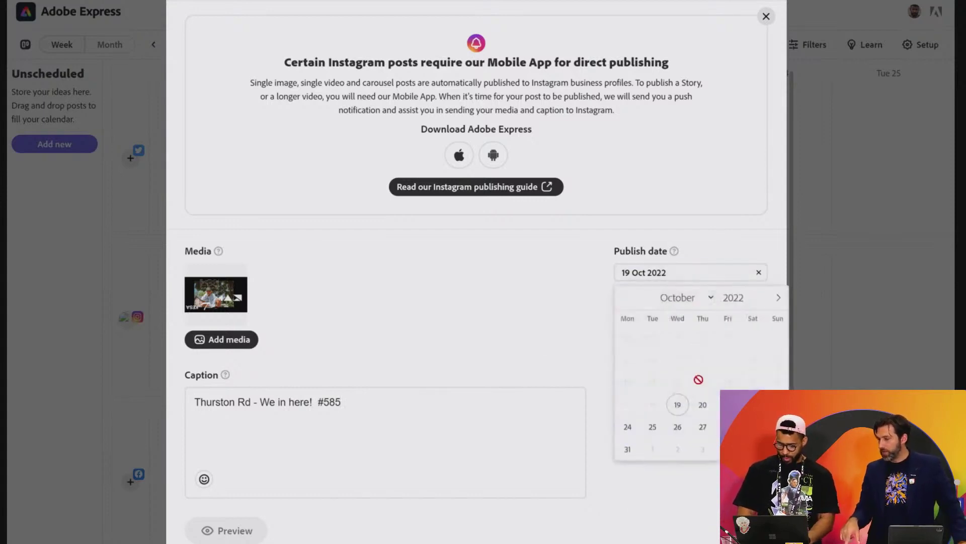
click(705, 406)
click(723, 366)
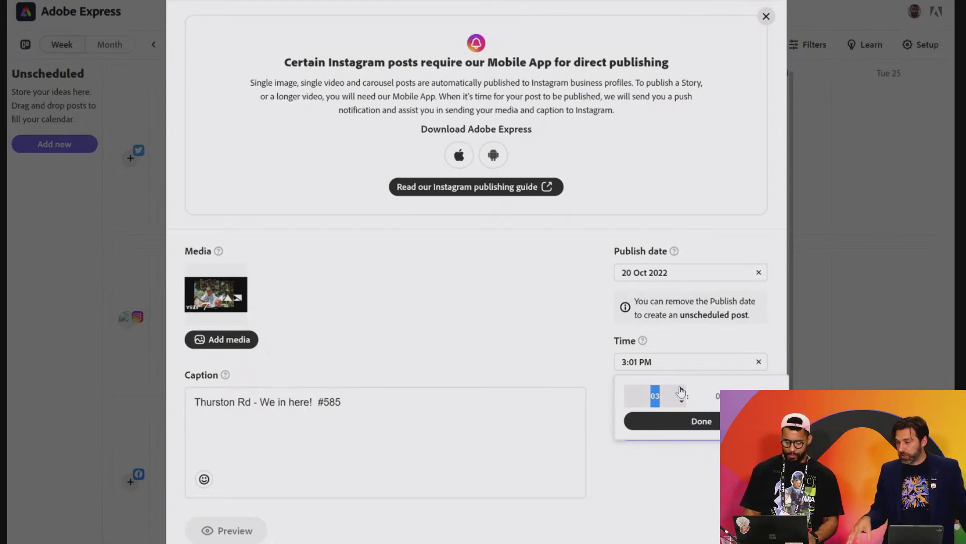
click(588, 303)
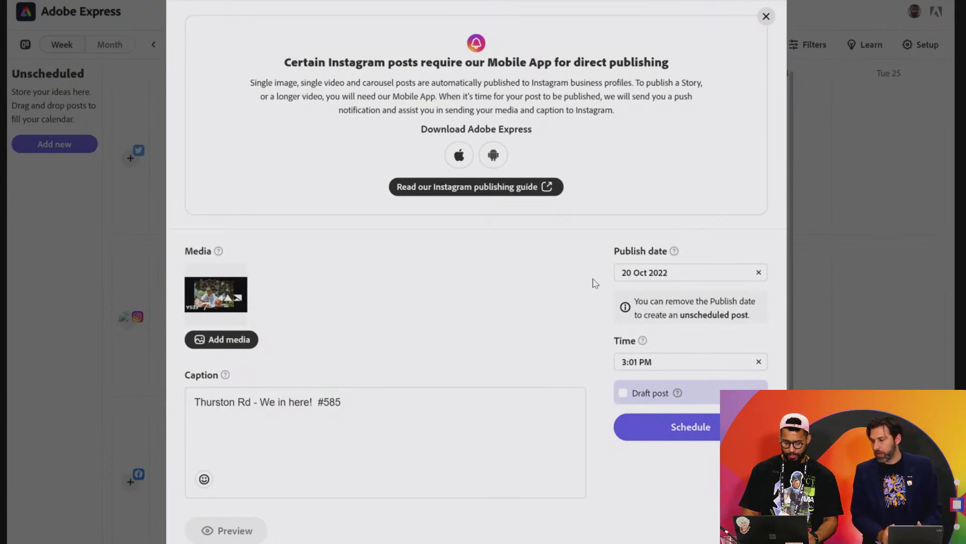
Close the new post without scheduling it, hide the unscheduled posts area and return to the design.
click(766, 16)
click(762, 70)
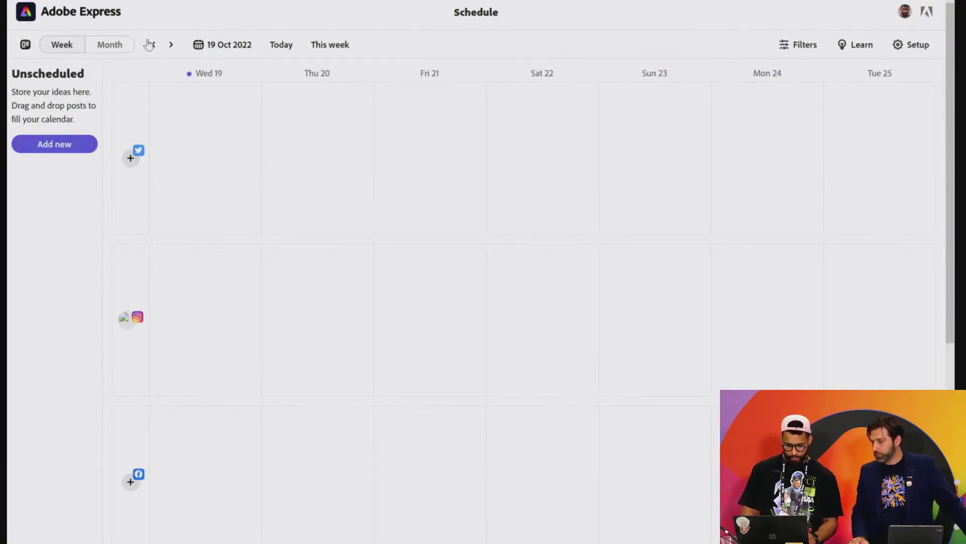
click(24, 45)
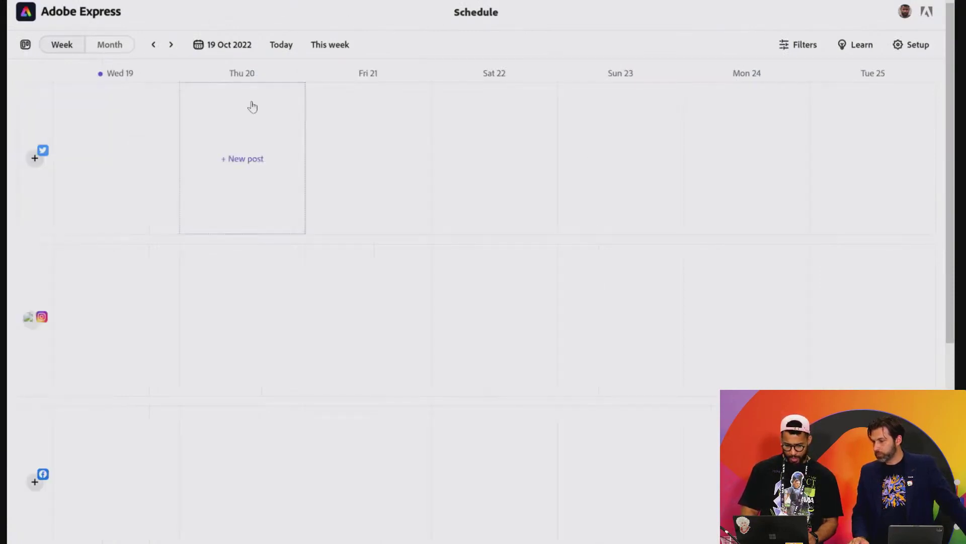
click(95, 11)
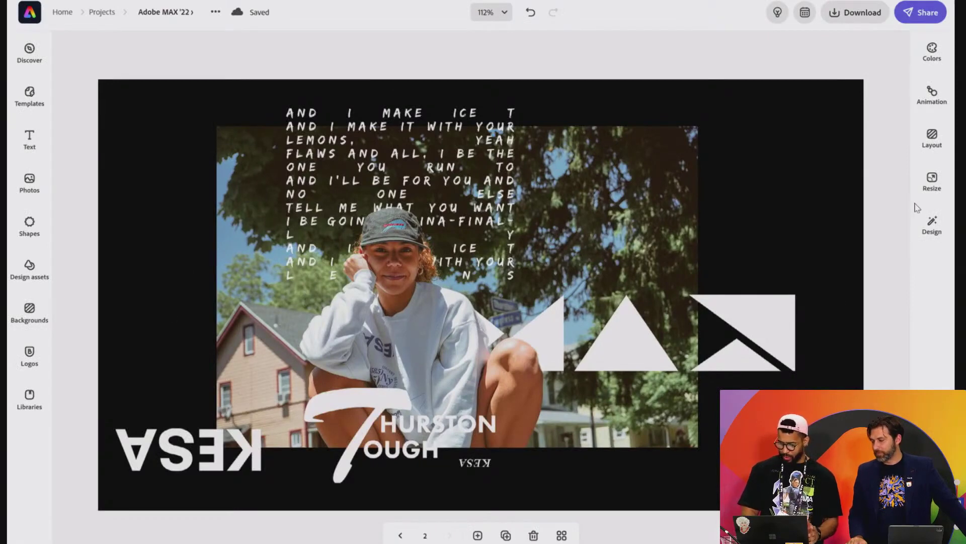
Resize the landscape design to the portrait social post preset that follows the Instagram story size.
click(934, 182)
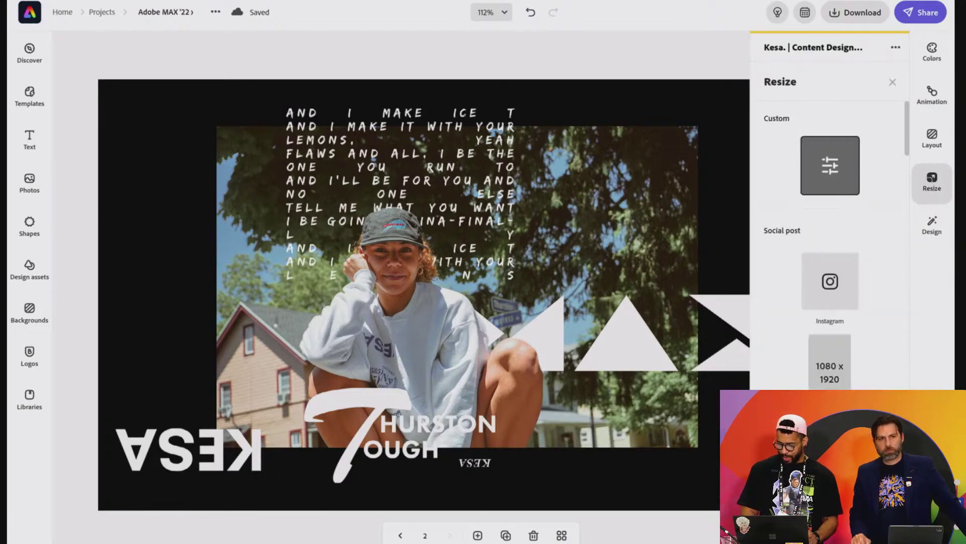
scroll(844, 371, down, 1)
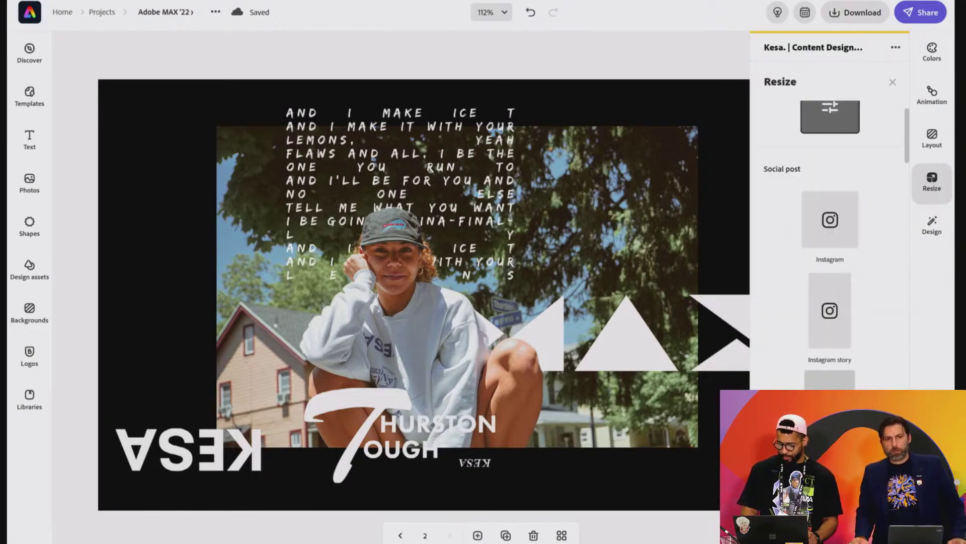
click(830, 220)
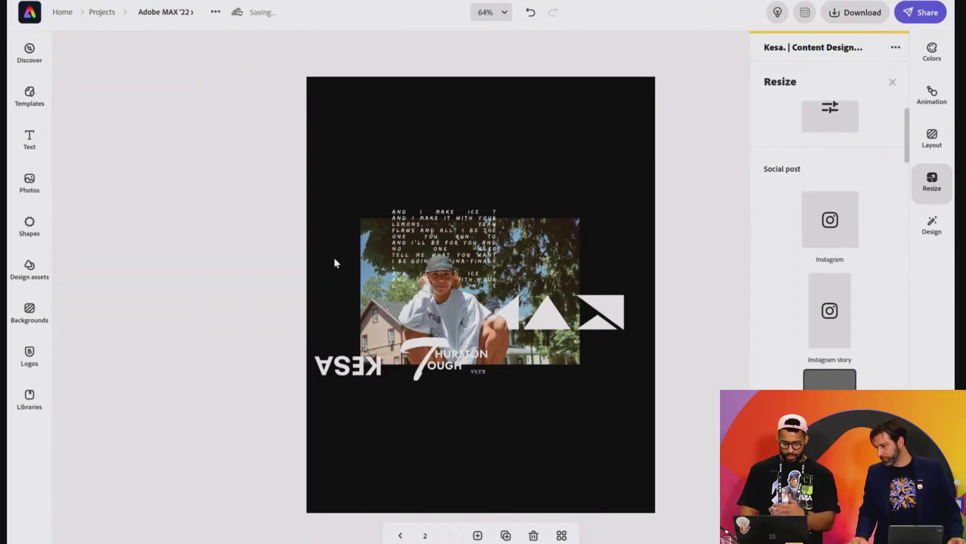
drag(307, 207, 597, 376)
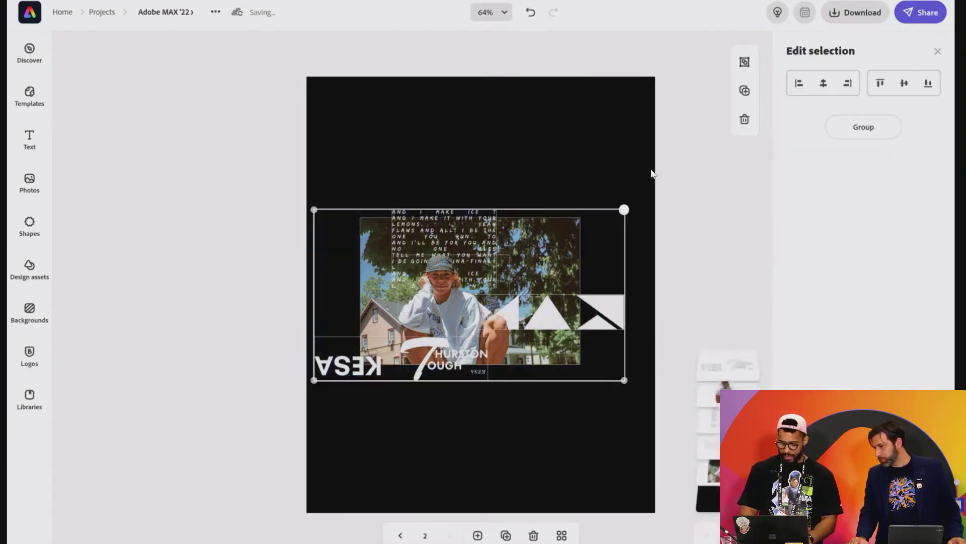
drag(624, 209, 688, 100)
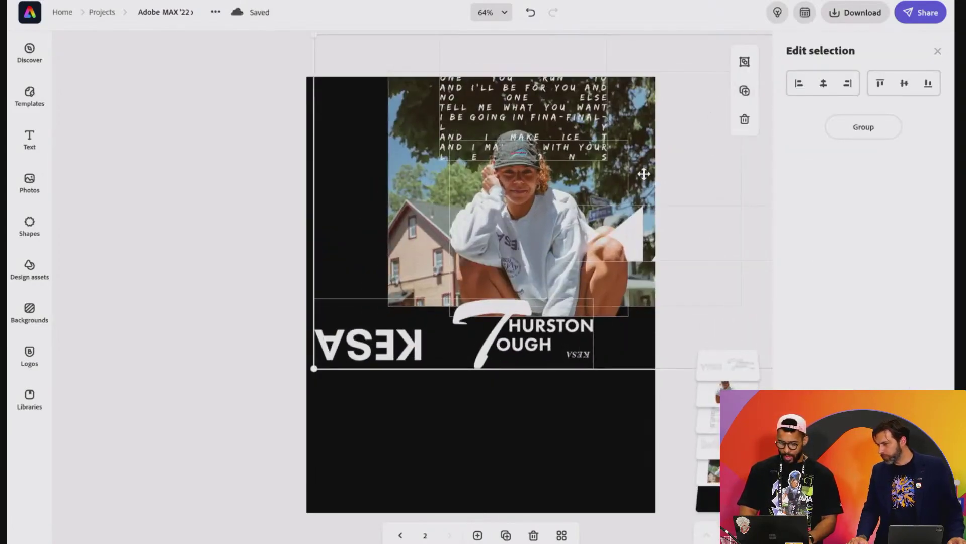
drag(645, 174, 586, 254)
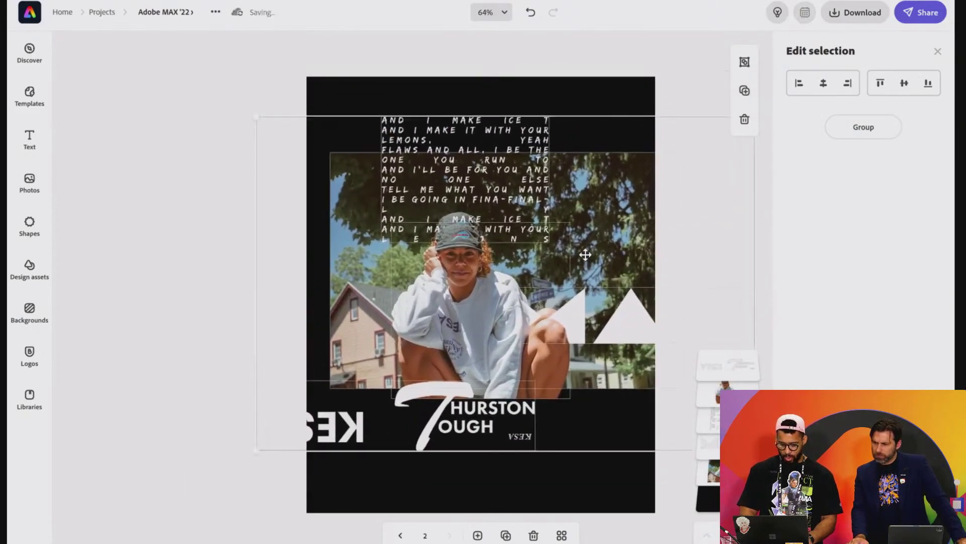
click(582, 92)
key(ctrl+z)
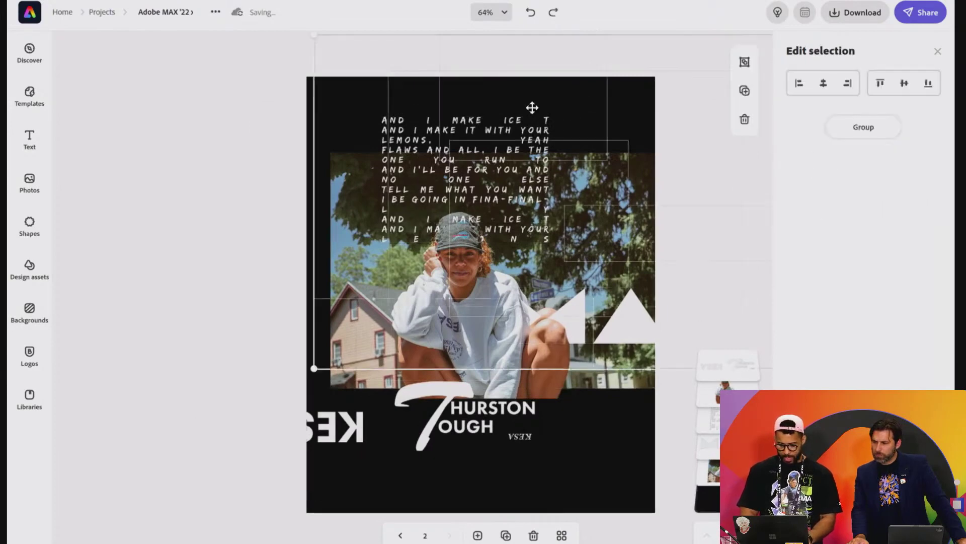
key(ctrl+z)
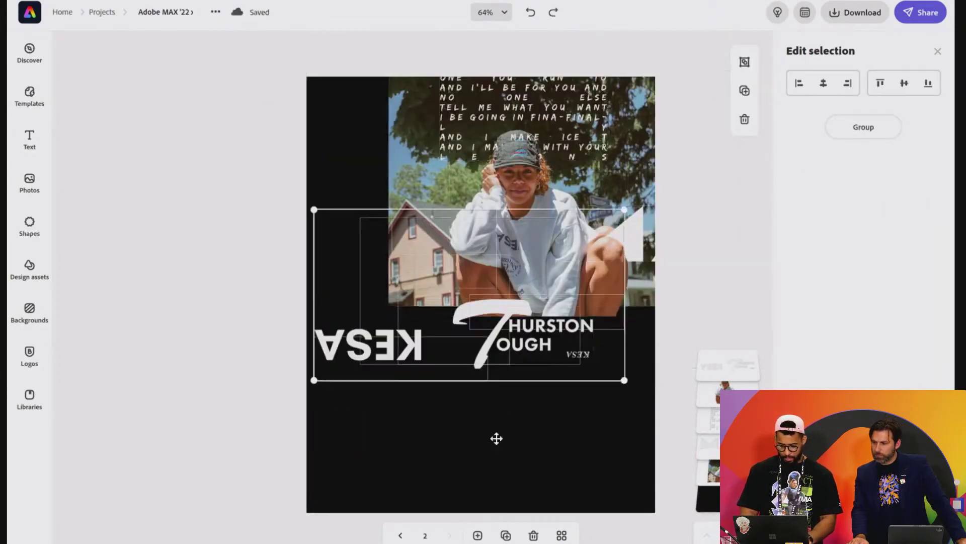
key(ctrl+z)
click(514, 465)
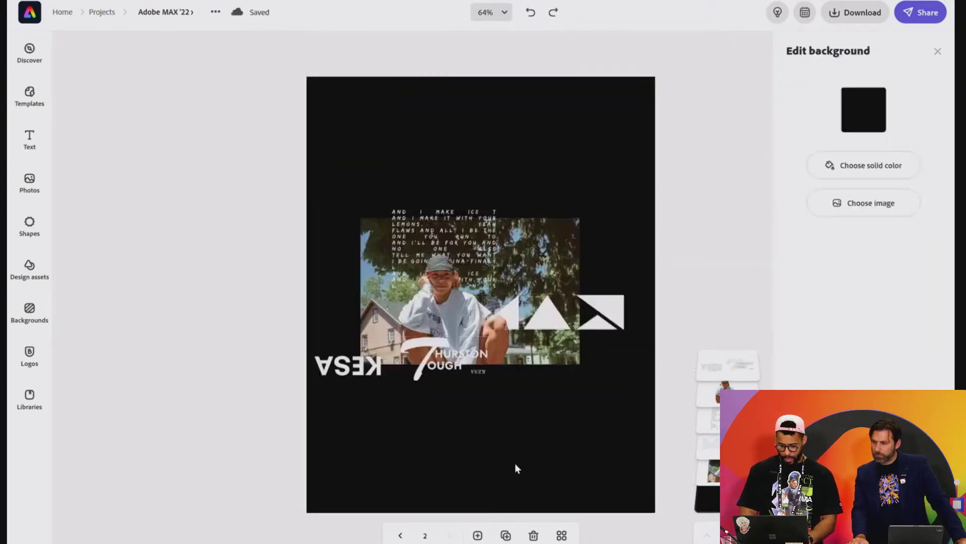
Enlarge the photo and person cutout together and position them to fill the portrait page with the person toward its left side.
click(542, 274)
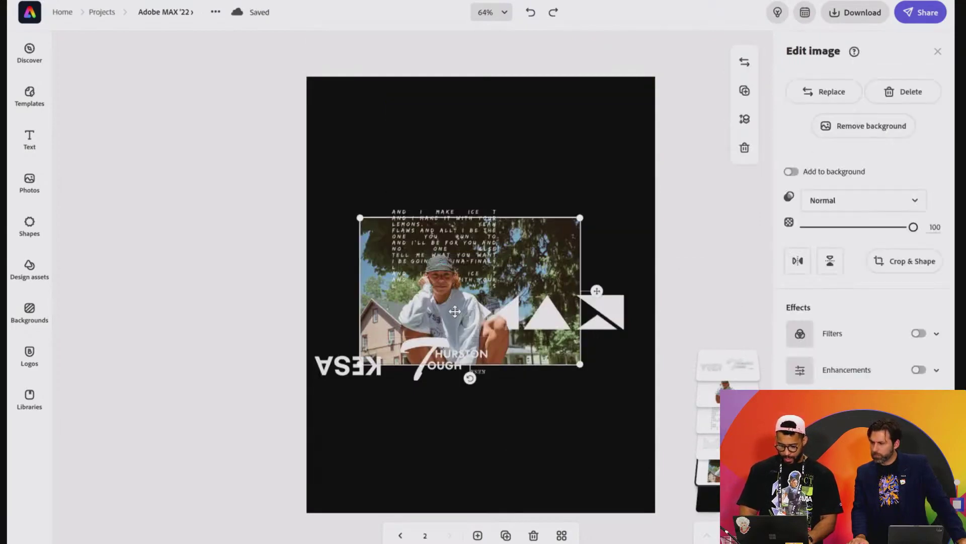
shift+click(455, 311)
drag(577, 218, 773, 87)
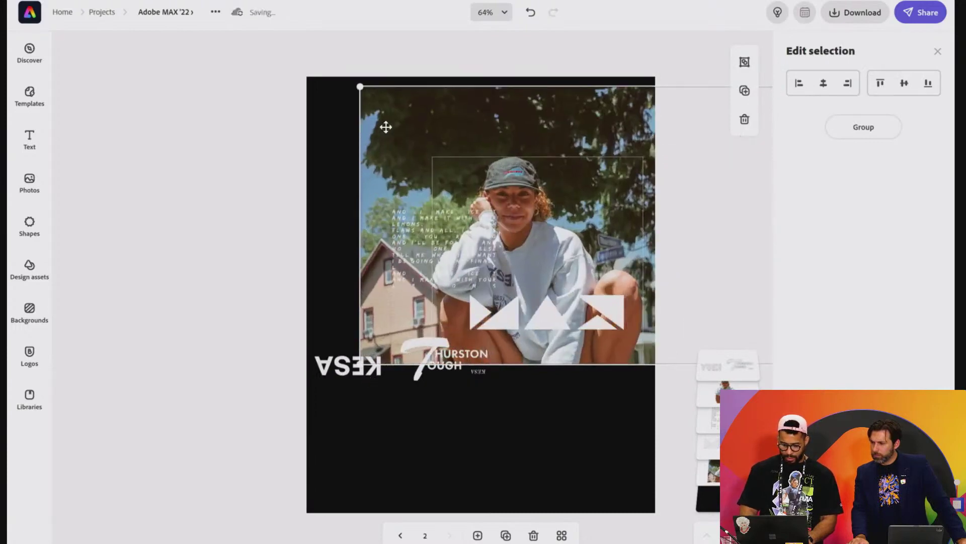
drag(361, 86, 211, 61)
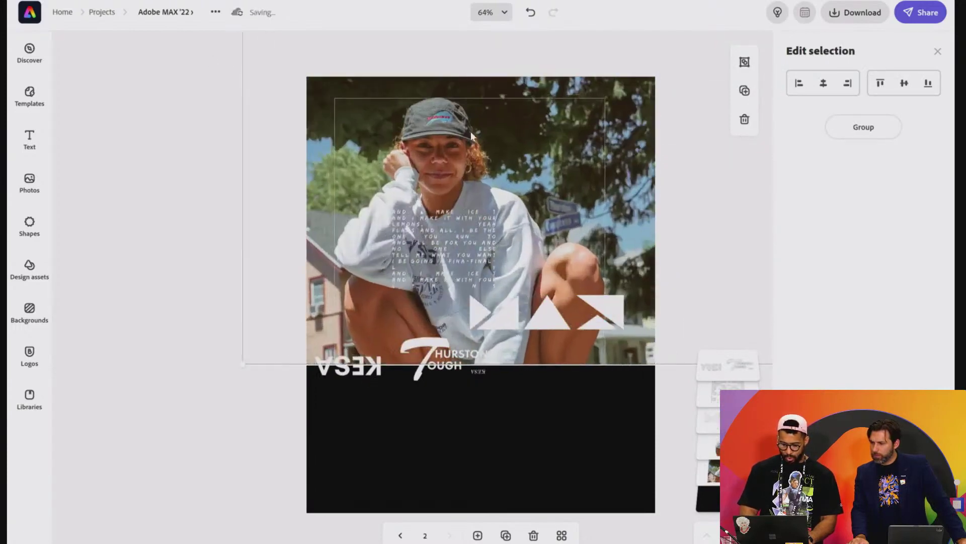
drag(606, 246, 412, 345)
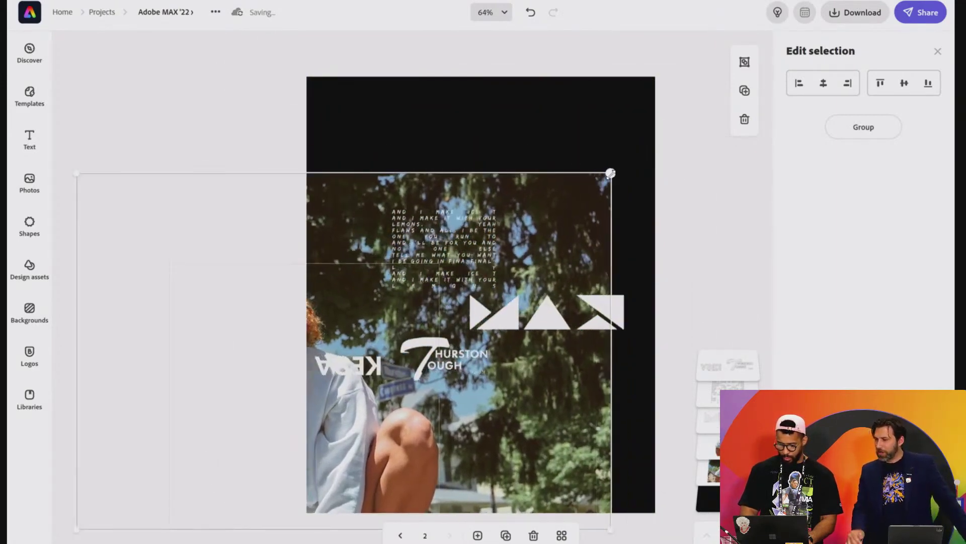
drag(610, 173, 805, 19)
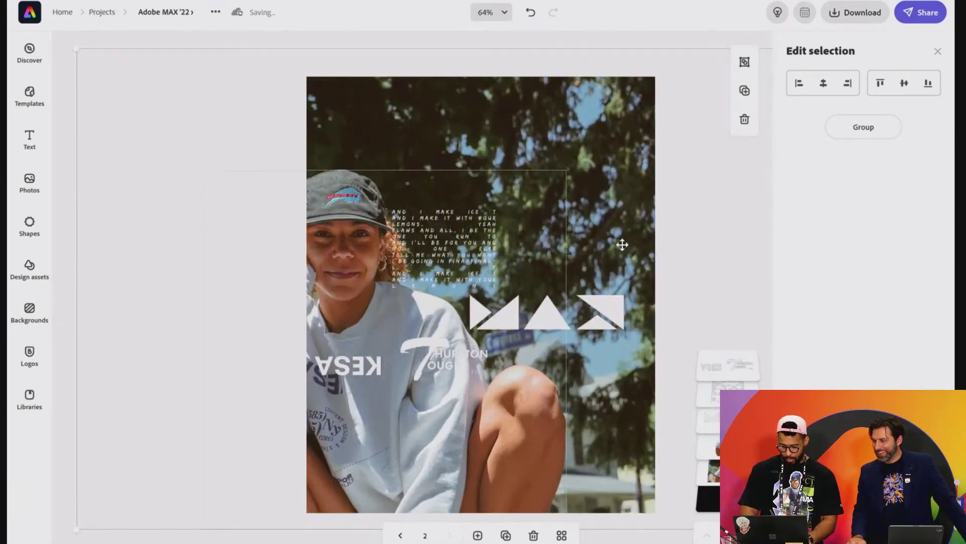
drag(621, 243, 658, 223)
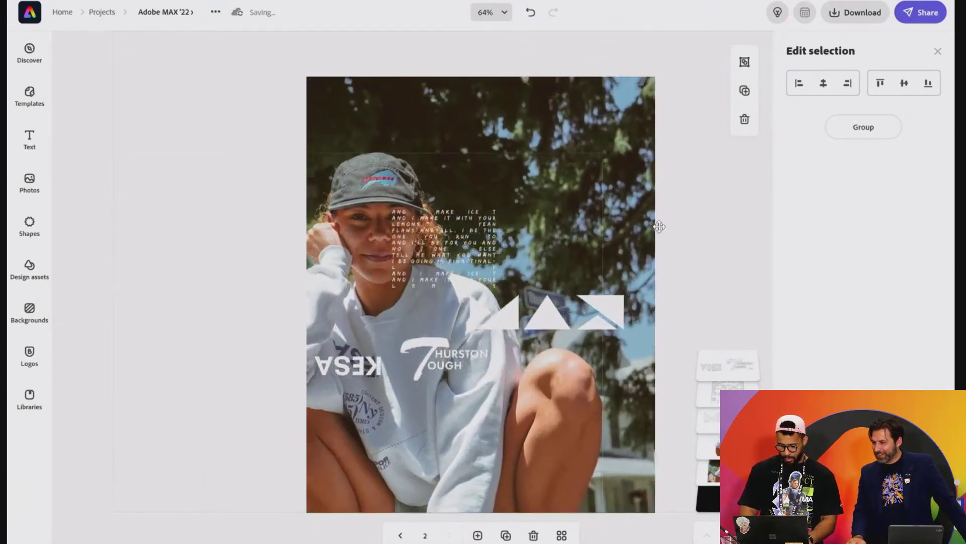
Reorder the layers so the person cutout sits above the white triangular lettering.
click(571, 318)
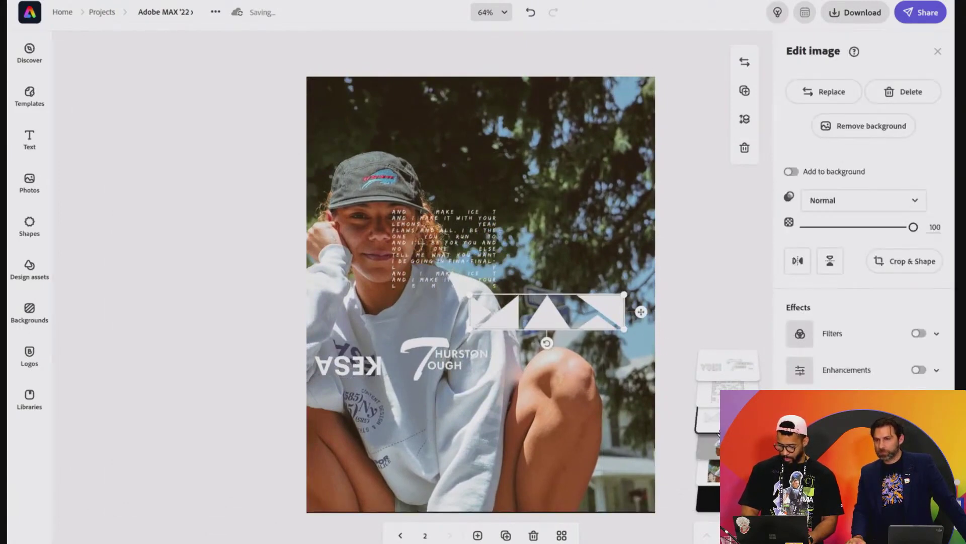
drag(709, 447, 725, 420)
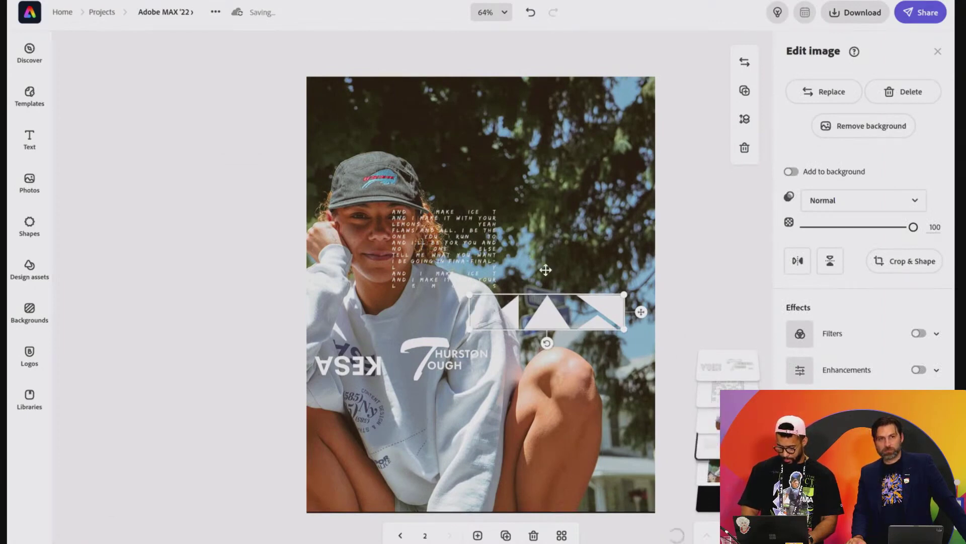
Move the lyrics block to the page's upper-right corner and enlarge it slightly.
click(498, 241)
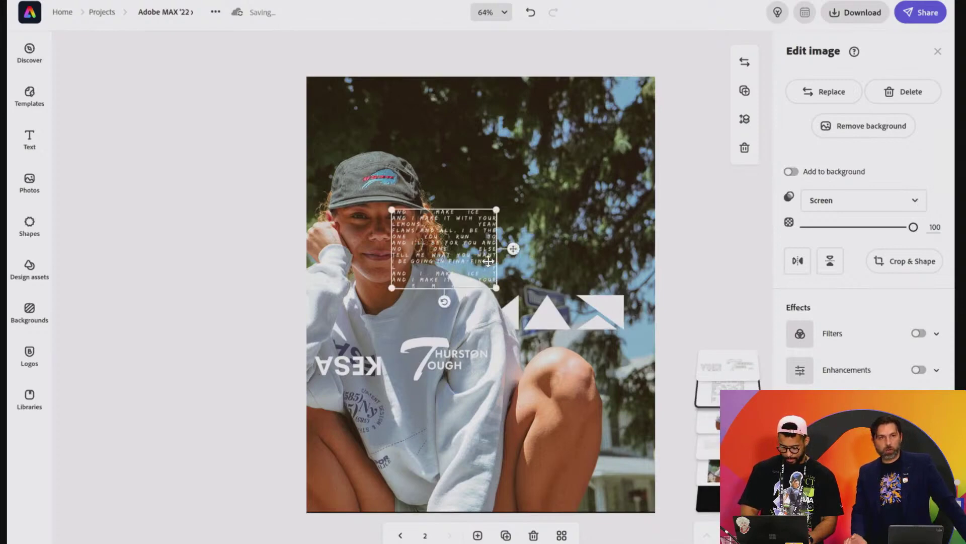
drag(499, 241, 517, 233)
drag(580, 227, 636, 140)
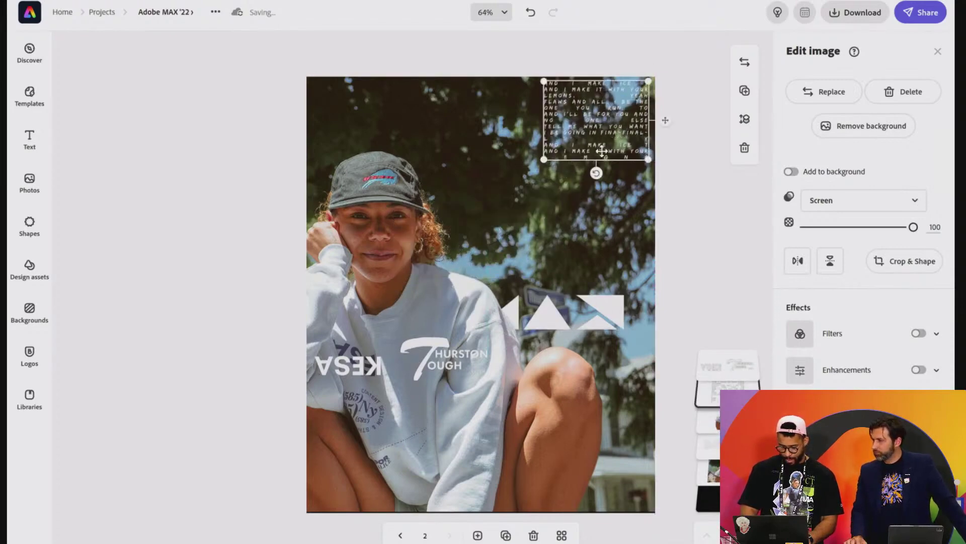
drag(544, 159, 522, 176)
Move the KESA and "Thurston Tough" logo strip to the page's lower-right corner.
click(497, 192)
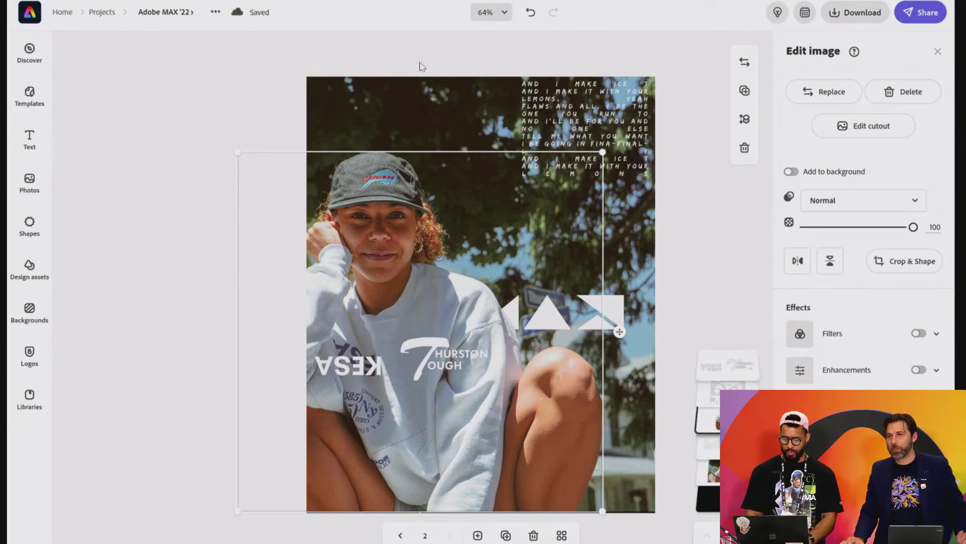
click(410, 121)
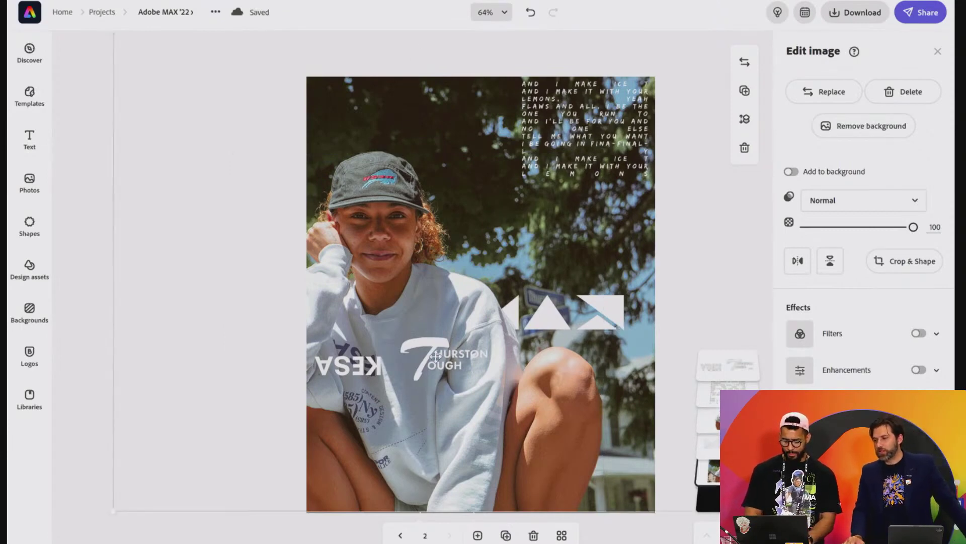
drag(532, 407, 574, 473)
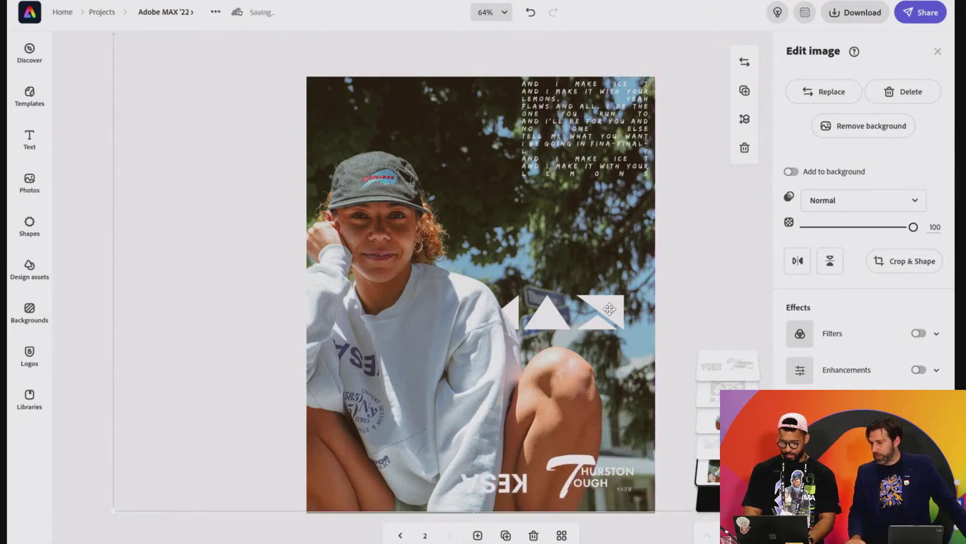
Enlarge the white triangular lettering and move it up beside the person's face, partly hidden behind the cutout.
click(609, 308)
drag(468, 293, 359, 270)
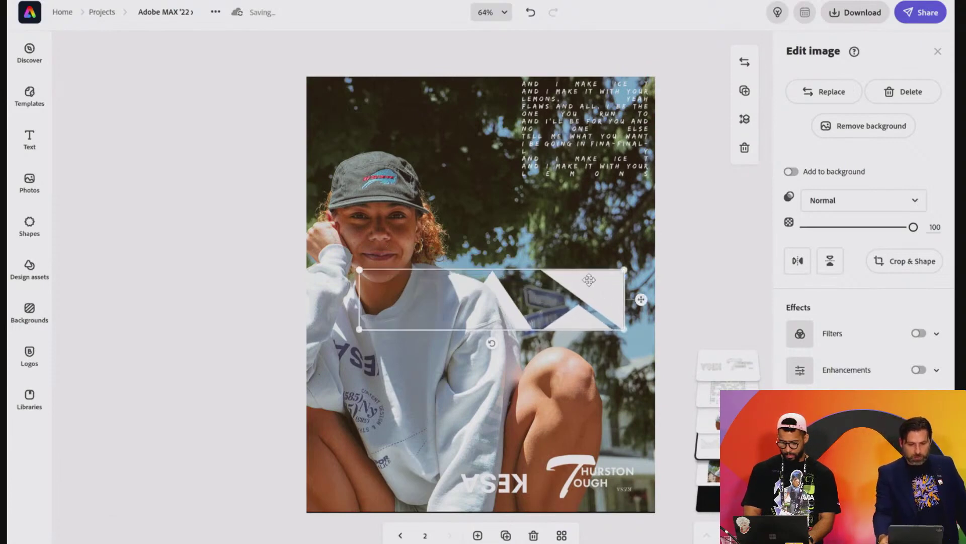
drag(590, 280, 591, 224)
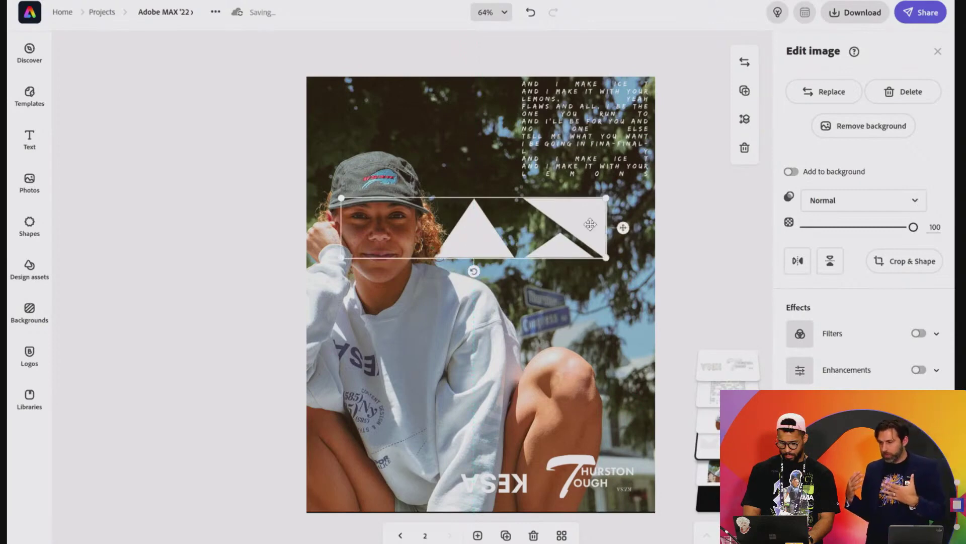
Move the lyrics block to the top center of the page, above the triangular lettering.
click(569, 132)
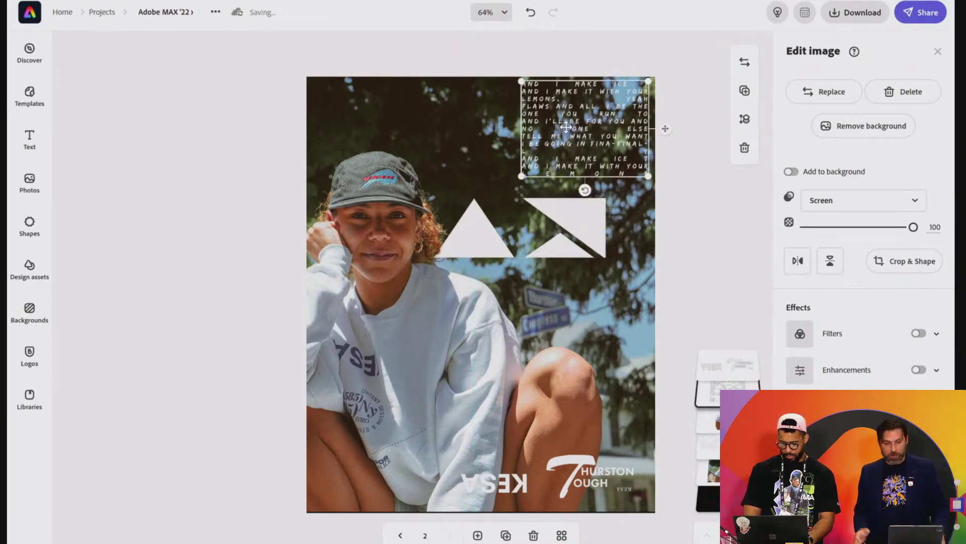
drag(566, 127, 350, 123)
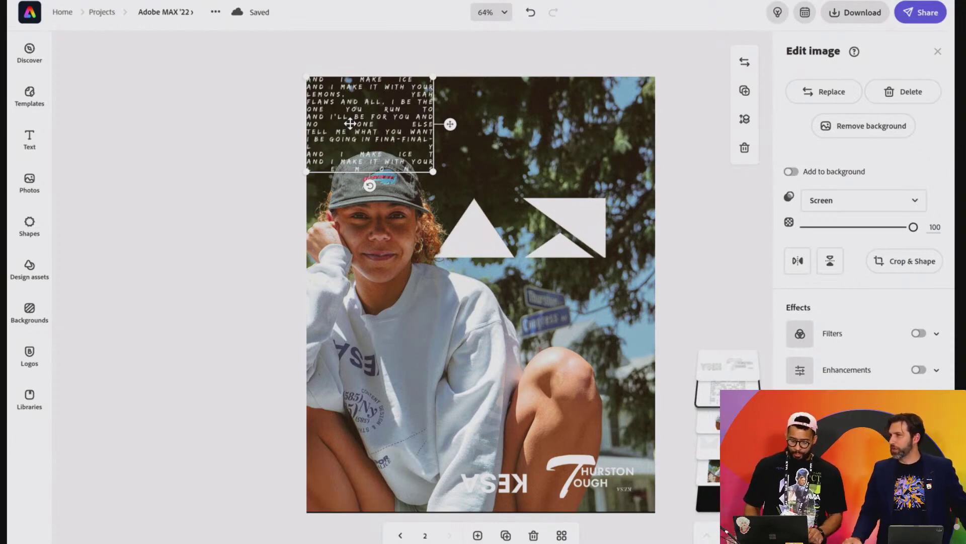
drag(423, 135, 514, 134)
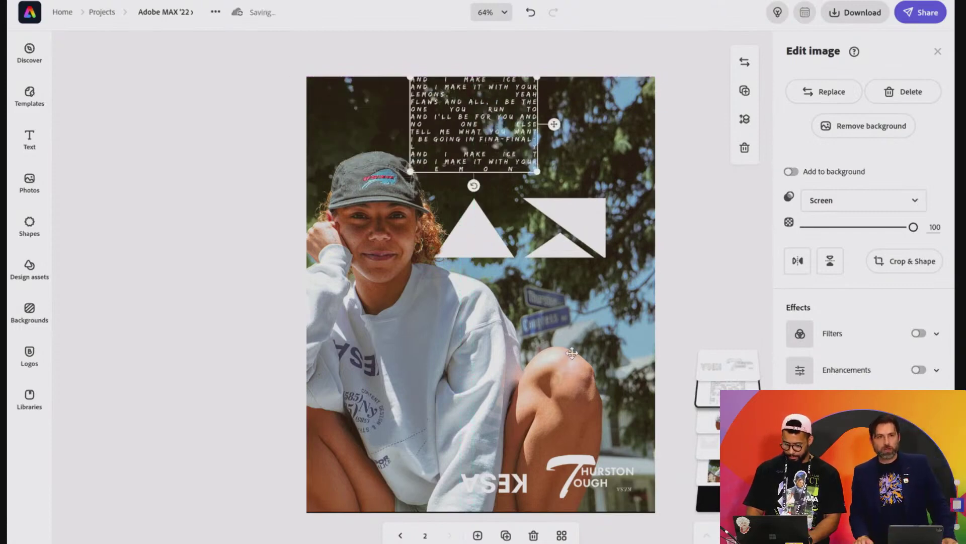
Shrink the KESA and "Thurston Tough" logo strip in the page's lower-right corner.
click(586, 479)
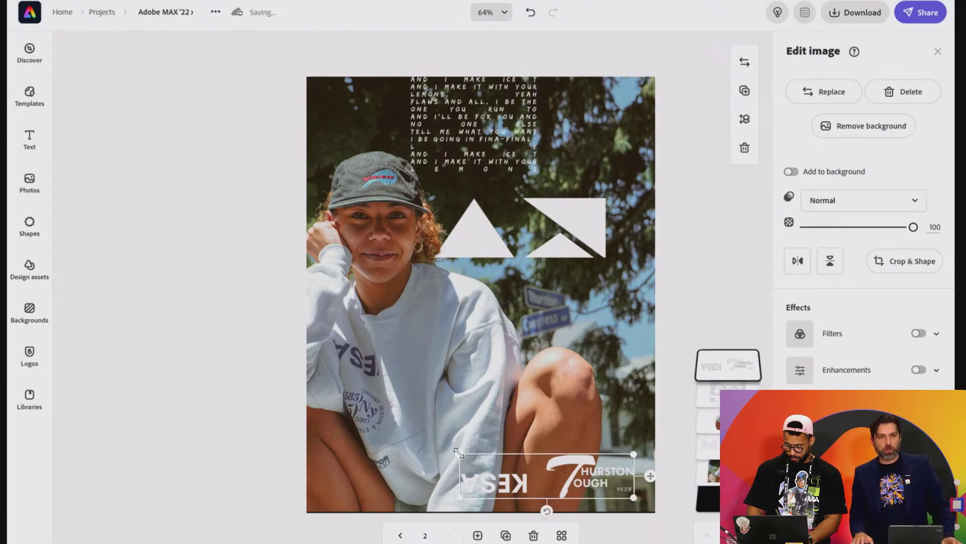
drag(458, 452, 553, 474)
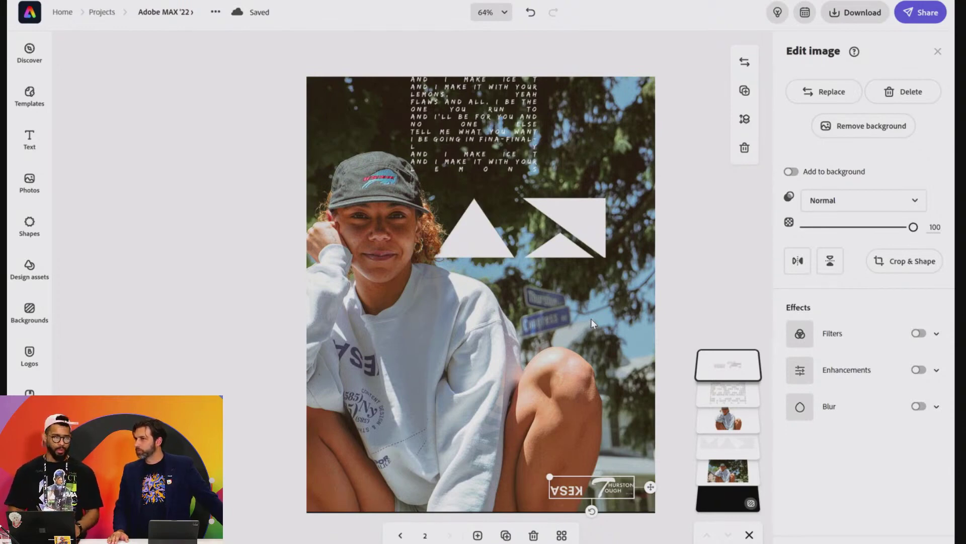
click(585, 409)
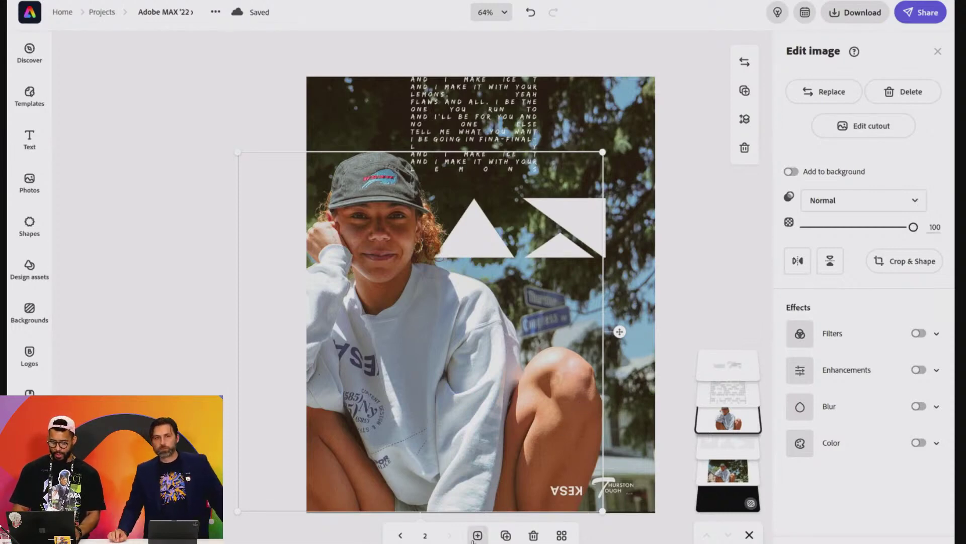
Add a new page of the same 1080 x 1350 size and place the photo Adobe MAX x KESA-01 on it.
click(478, 535)
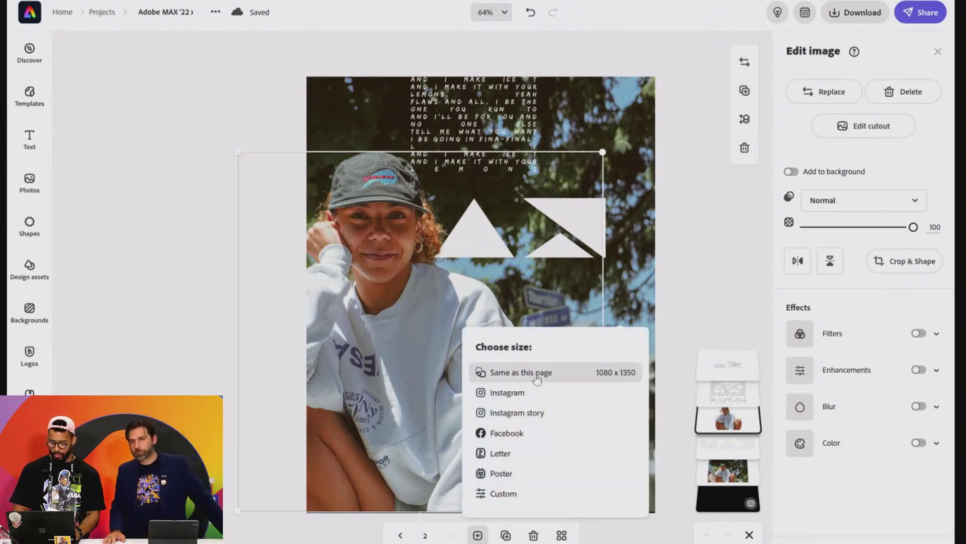
click(553, 371)
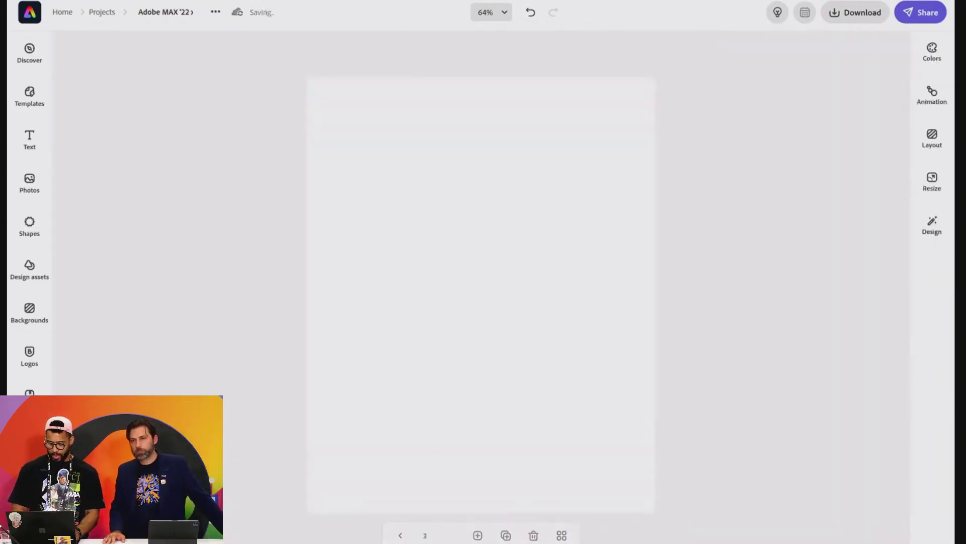
mouse_move(501, 538)
click(486, 512)
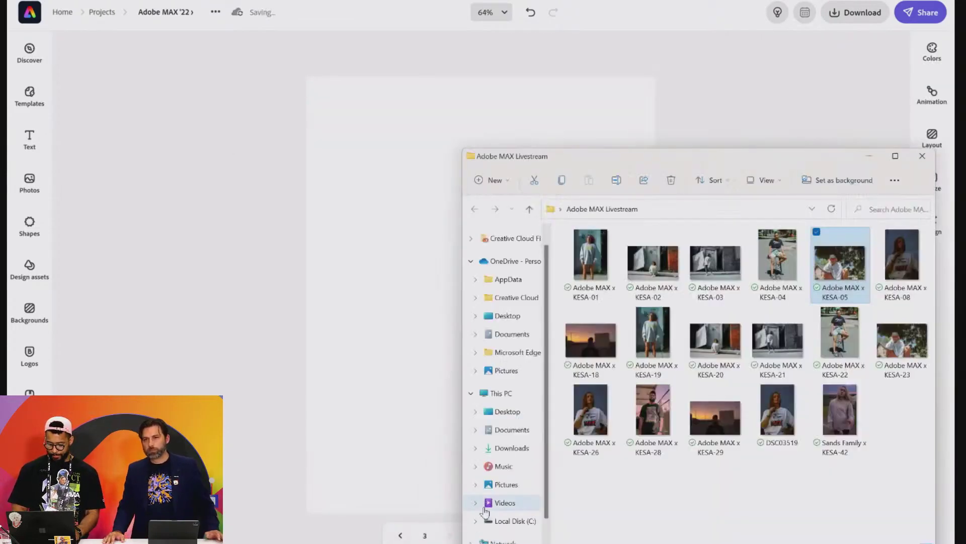
click(595, 261)
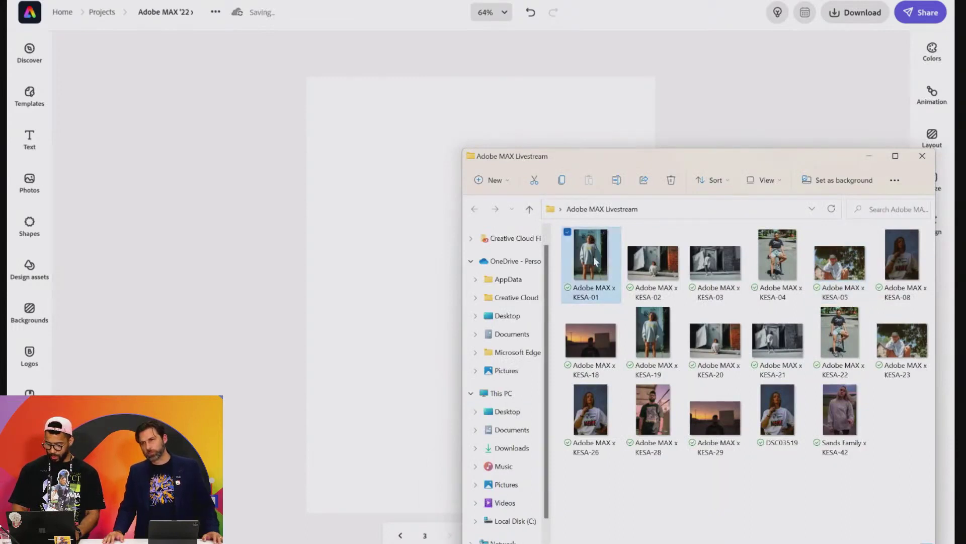
drag(380, 252, 405, 256)
click(400, 257)
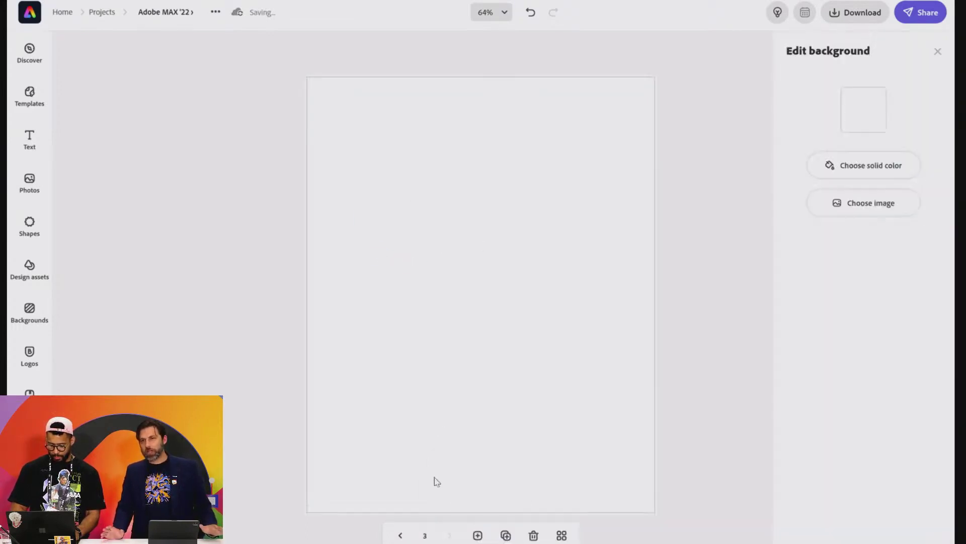
mouse_move(479, 541)
click(480, 503)
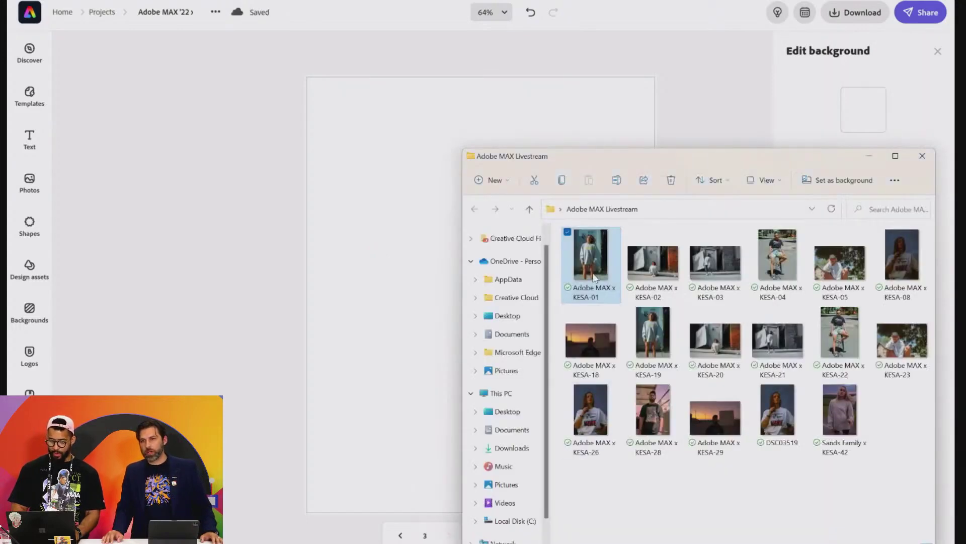
drag(574, 302, 412, 270)
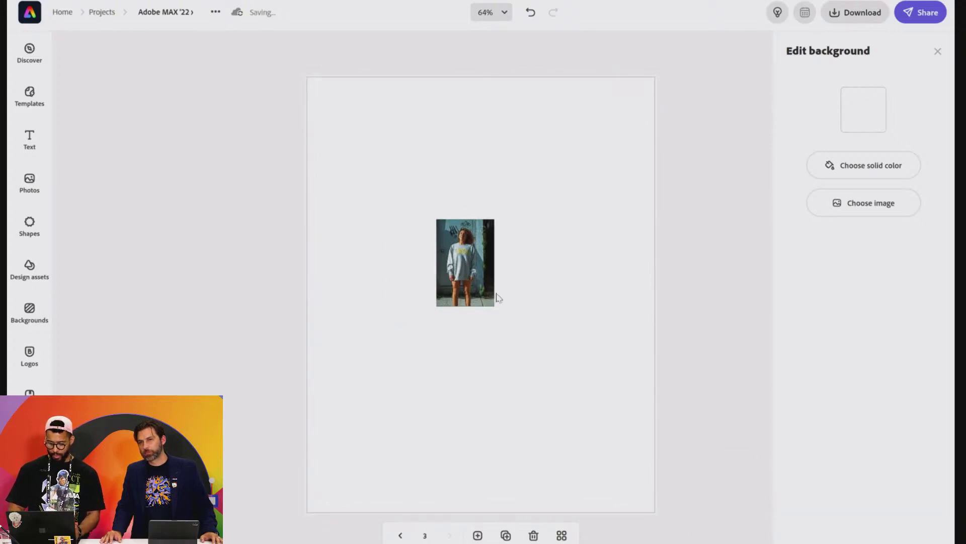
Make the photo the page background, set its scale to 8 and reposition it to frame the face and sweatshirt lettering.
click(472, 258)
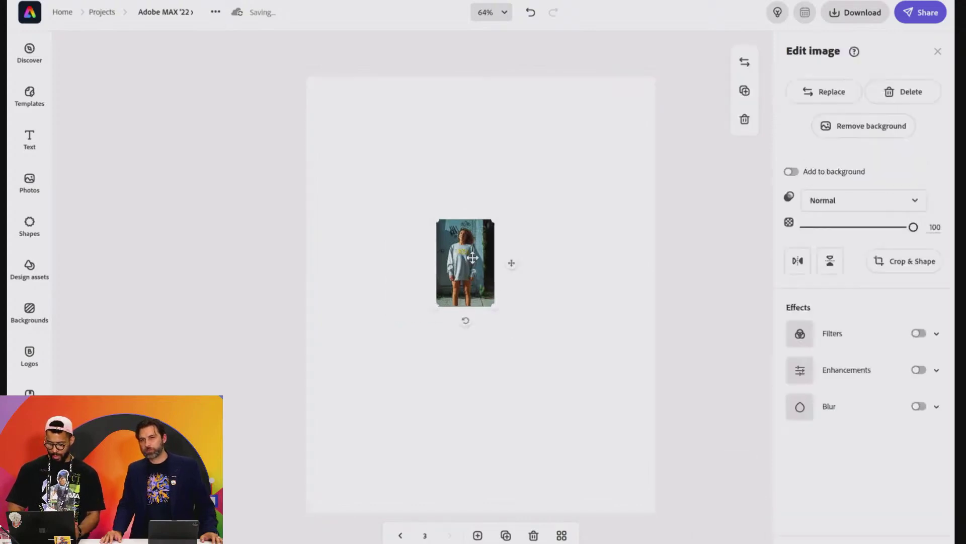
click(791, 173)
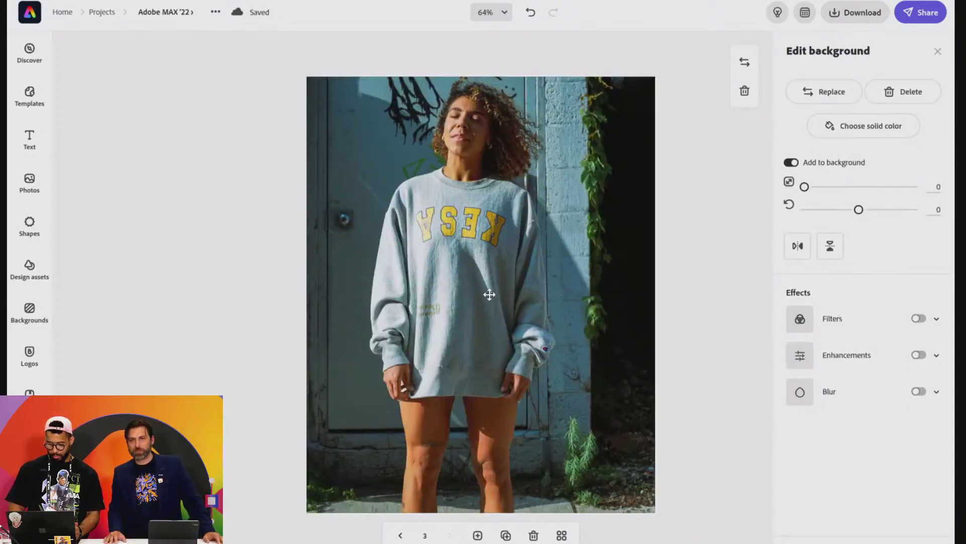
drag(805, 186, 813, 187)
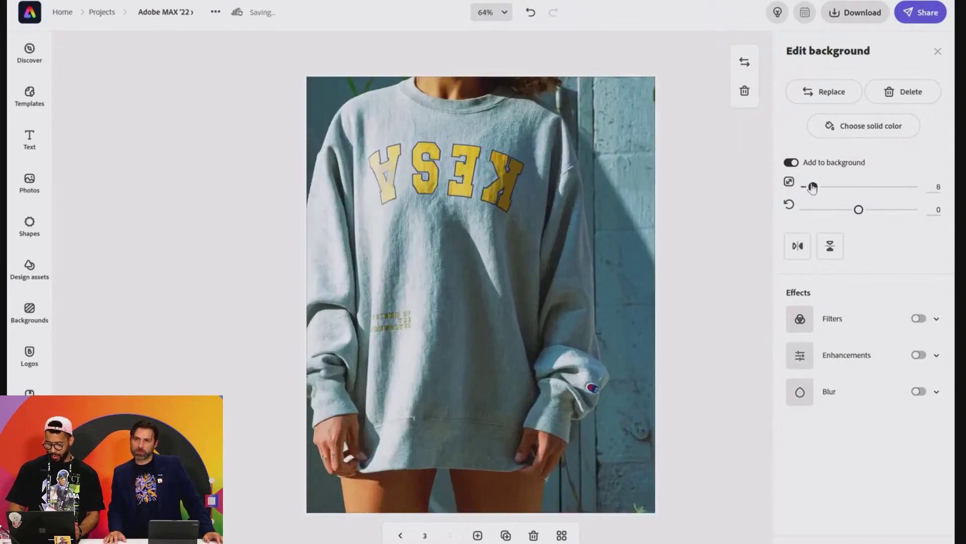
drag(448, 252, 470, 404)
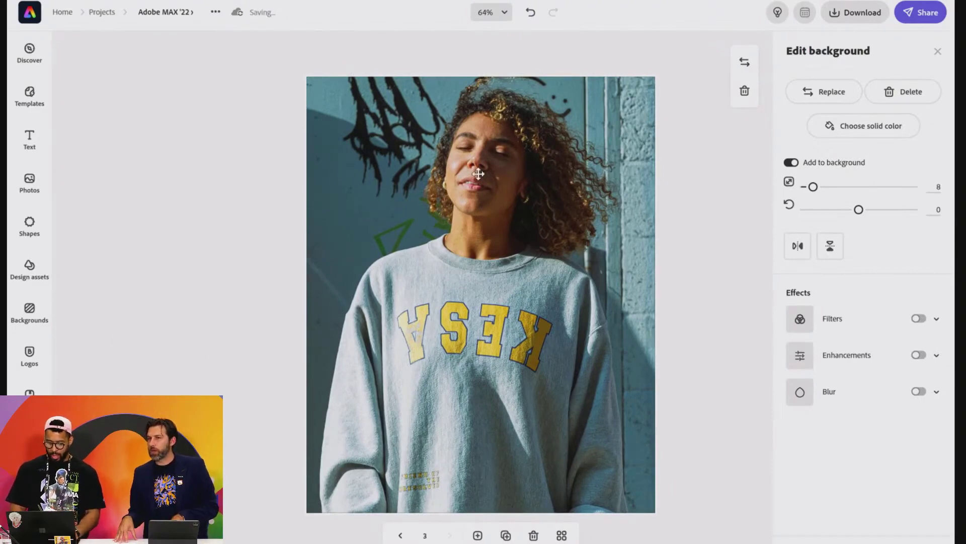
Detach the photo from the background, then enlarge and reposition it to cover the page with the face in frame.
click(791, 163)
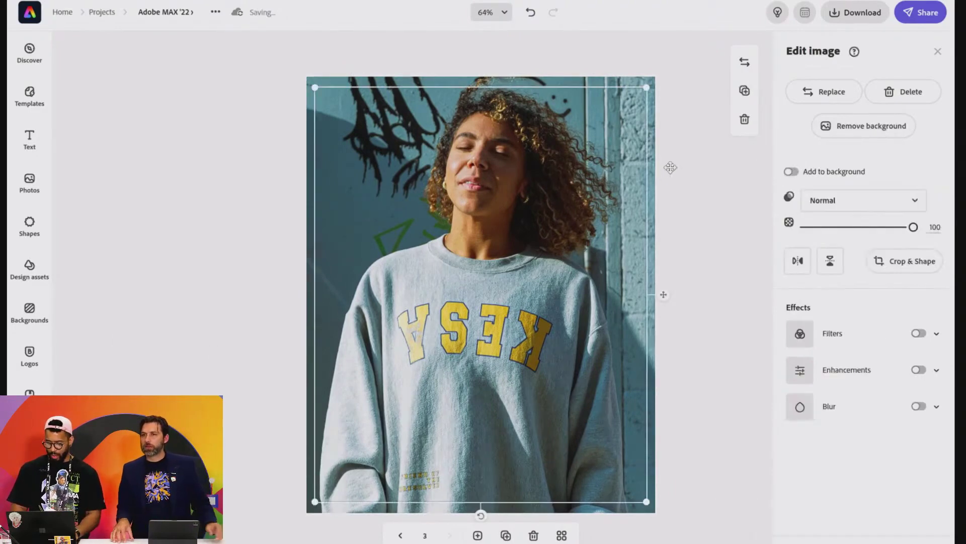
drag(650, 94, 699, 33)
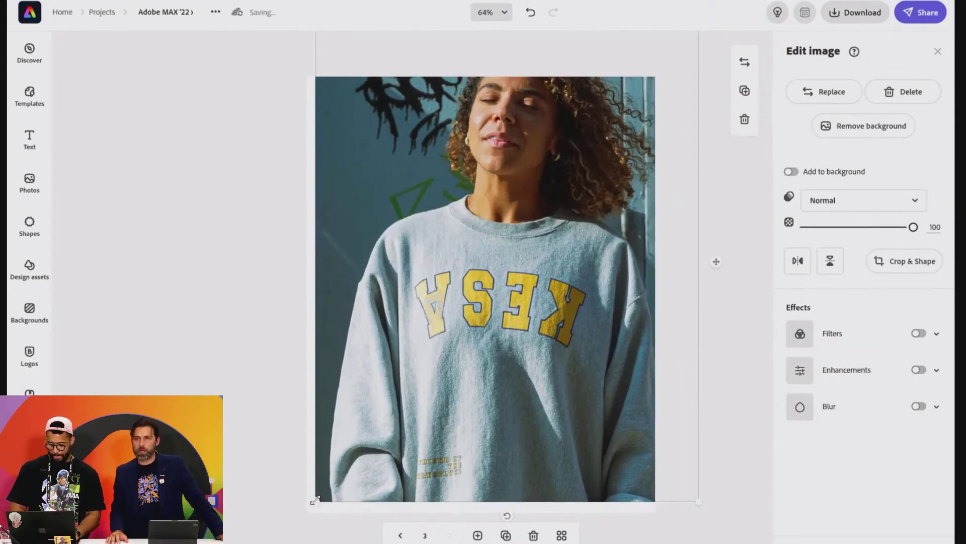
drag(315, 499, 272, 538)
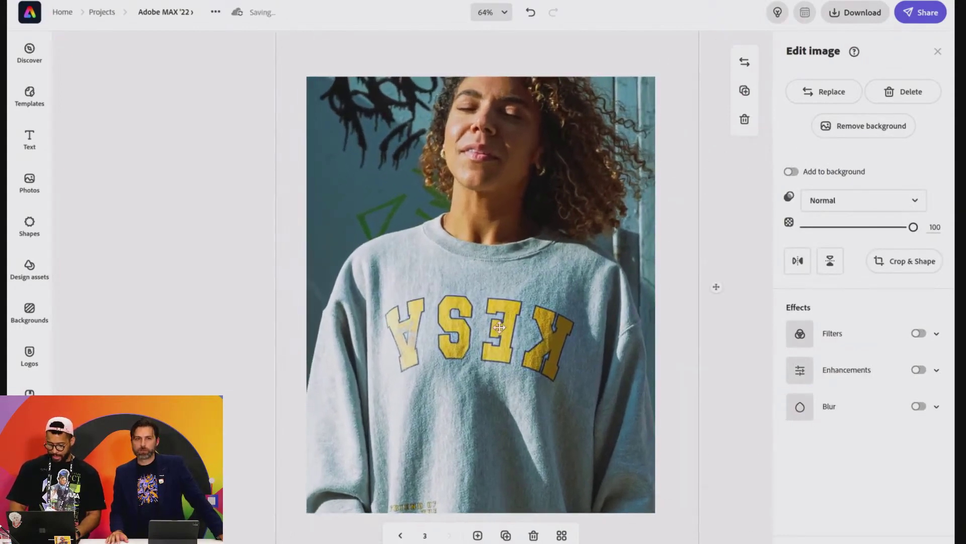
drag(501, 325, 521, 312)
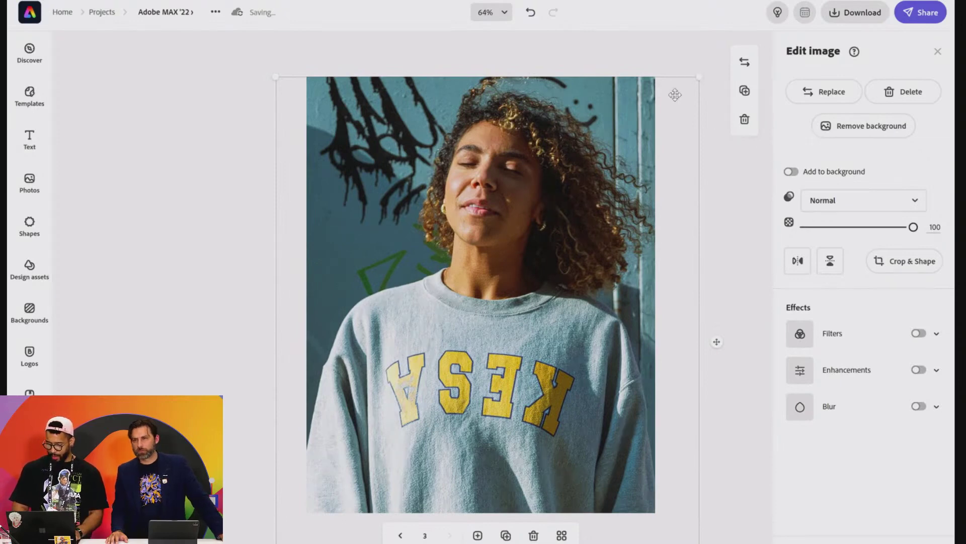
Shrink the photo to expose the page behind it and set the background color to the brand yellow #FFD034.
drag(691, 94, 641, 108)
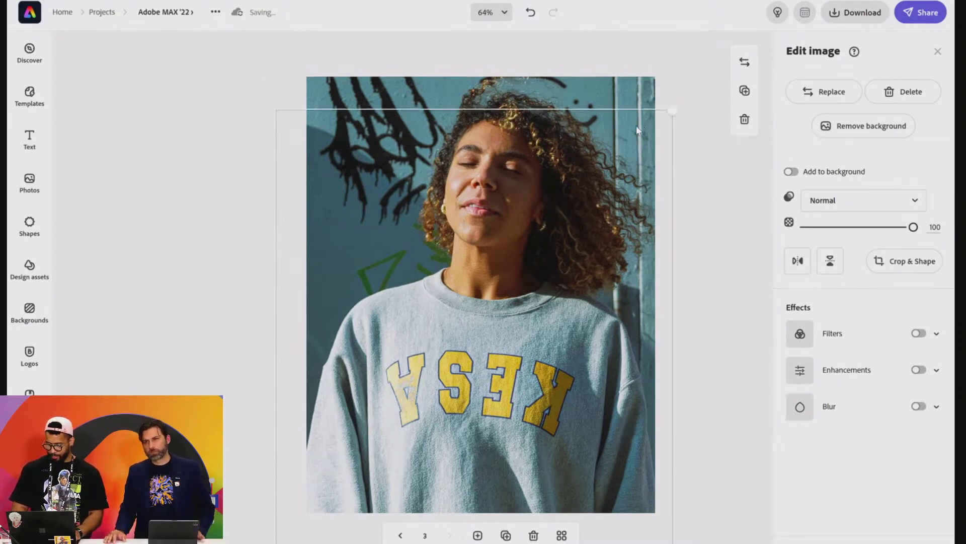
click(610, 94)
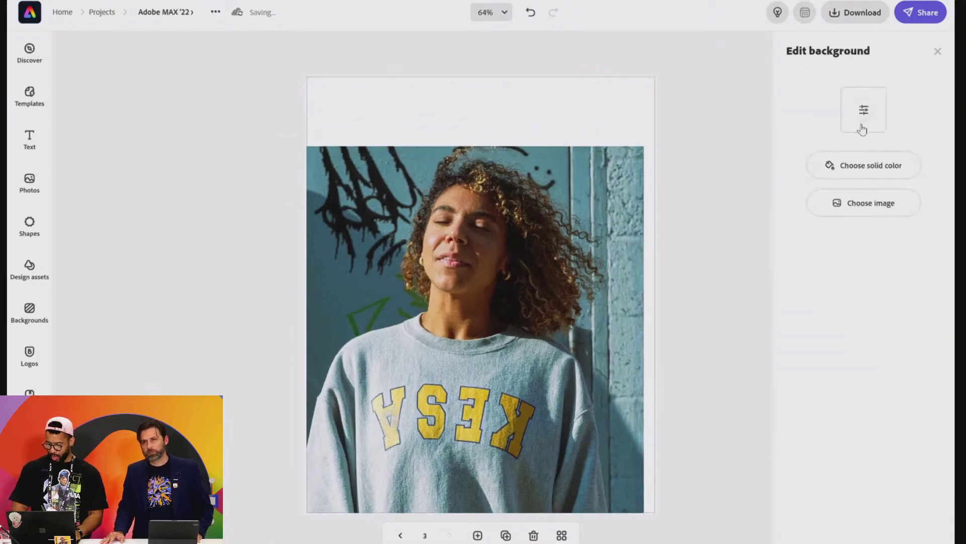
click(878, 124)
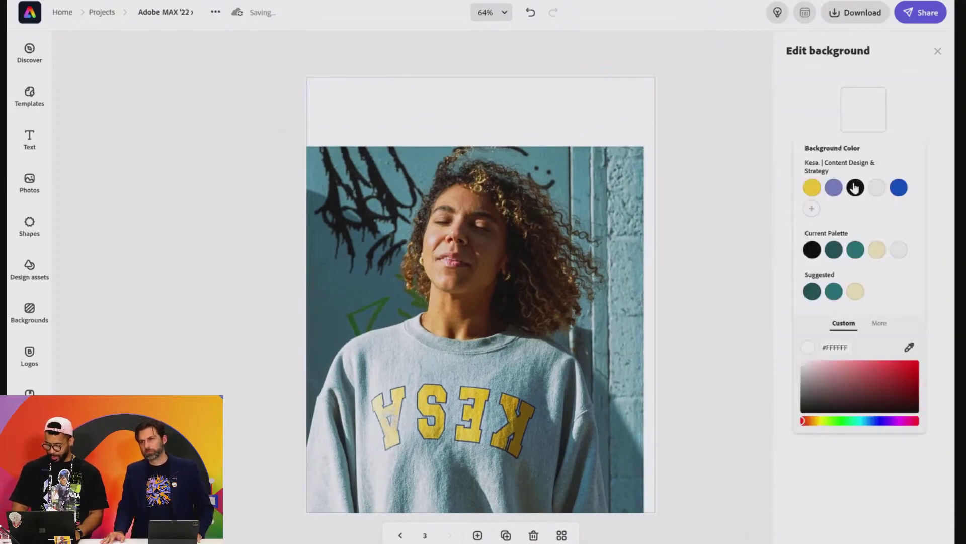
click(812, 189)
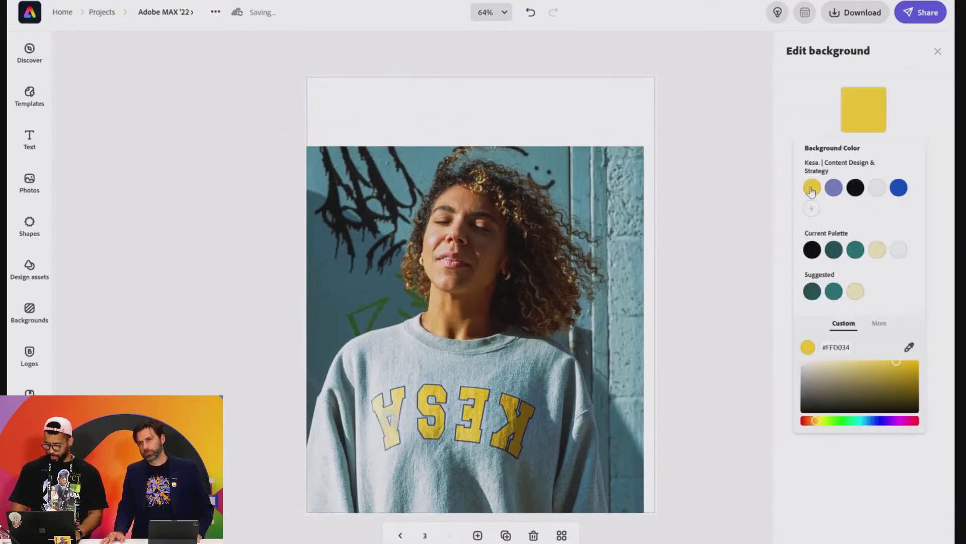
Enlarge the photo to cover the whole page and lower its opacity to 64.
click(568, 224)
drag(645, 144, 714, 60)
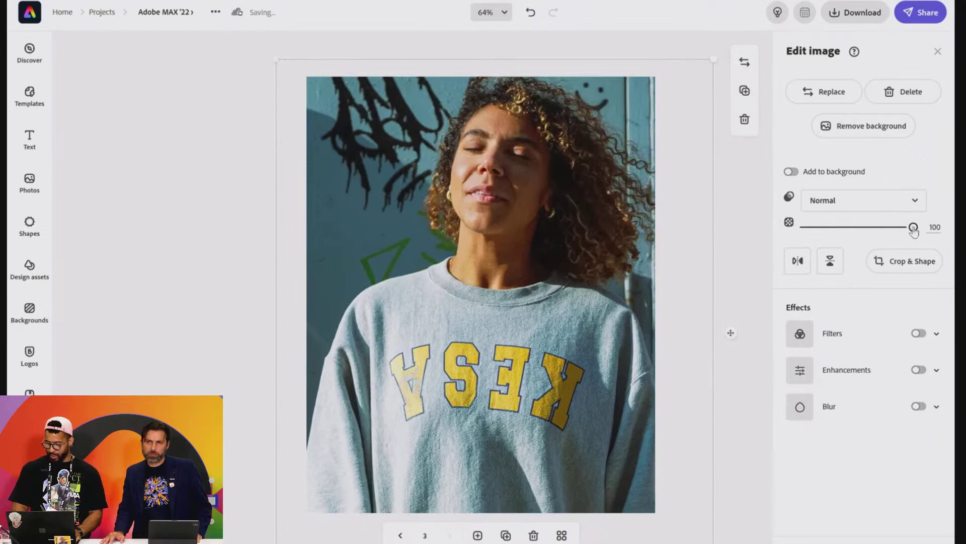
drag(913, 227, 875, 229)
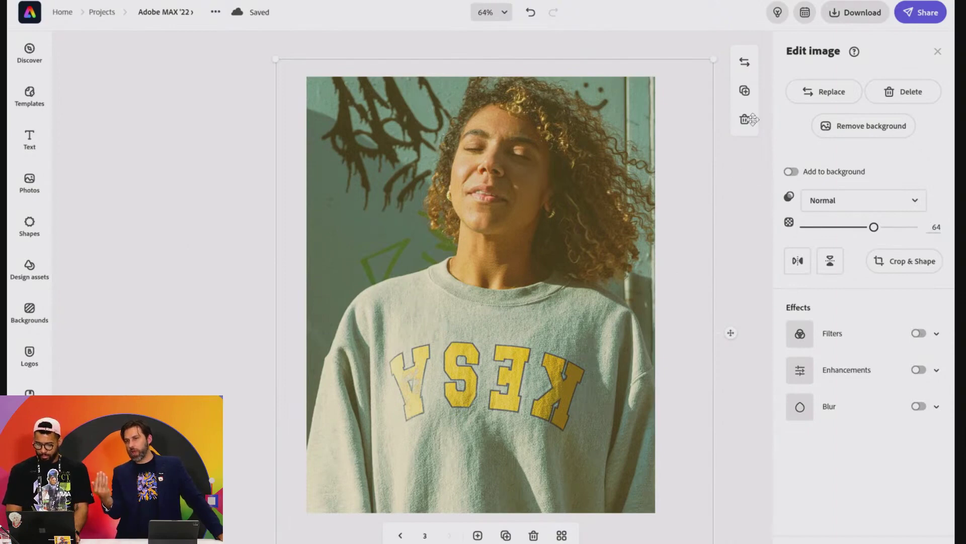
Duplicate the photo and cut the person out of the copy, applying a short erase stroke over the sweatshirt lettering.
click(746, 94)
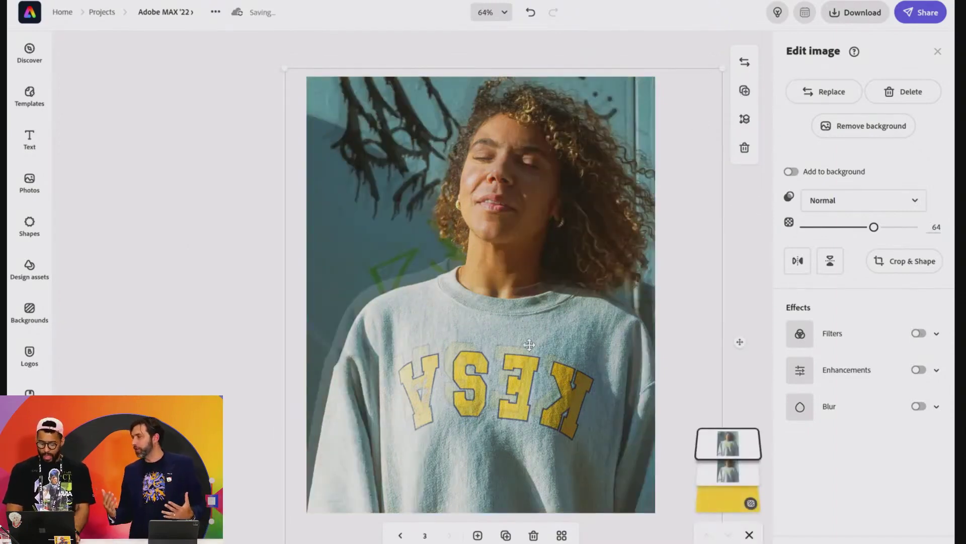
mouse_move(529, 345)
mouse_down()
mouse_move(513, 334)
mouse_move(519, 342)
mouse_up()
click(859, 139)
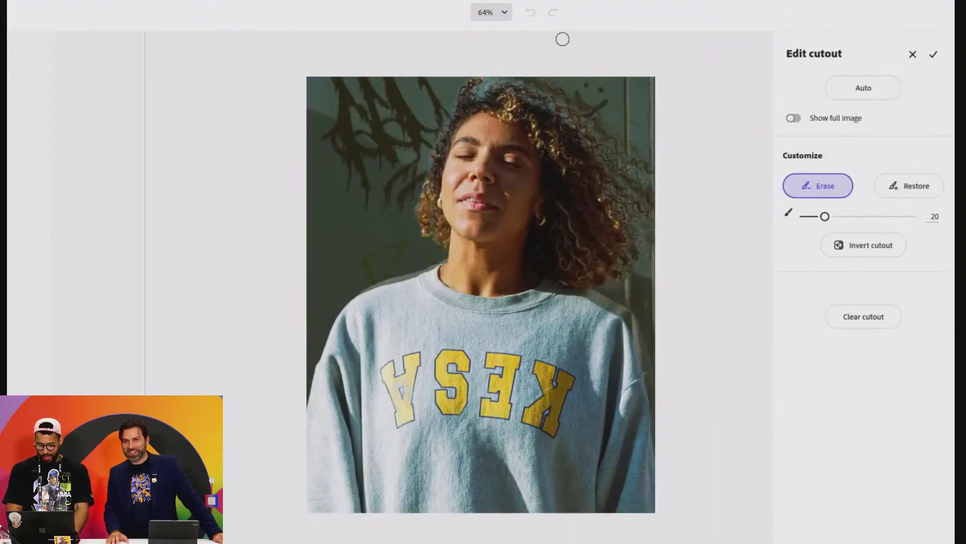
drag(452, 383, 468, 361)
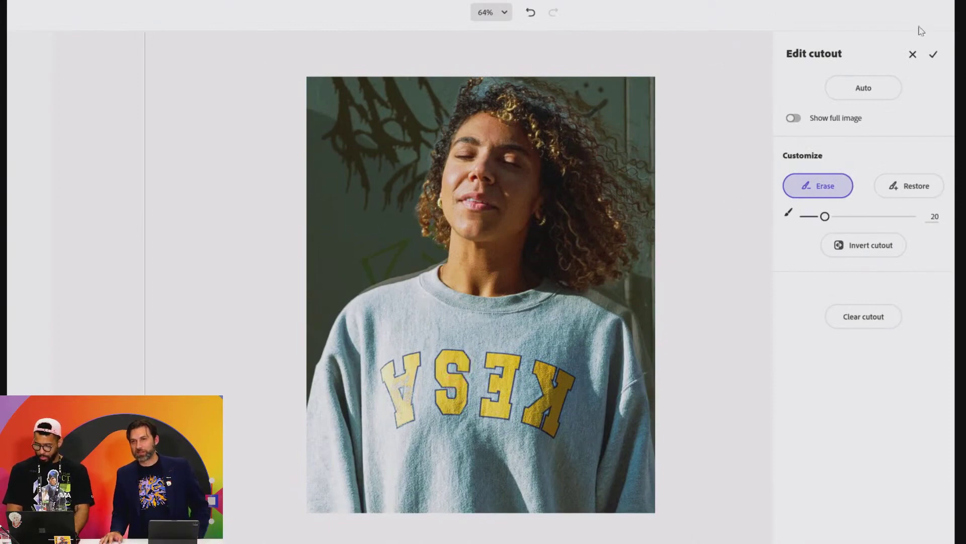
click(934, 56)
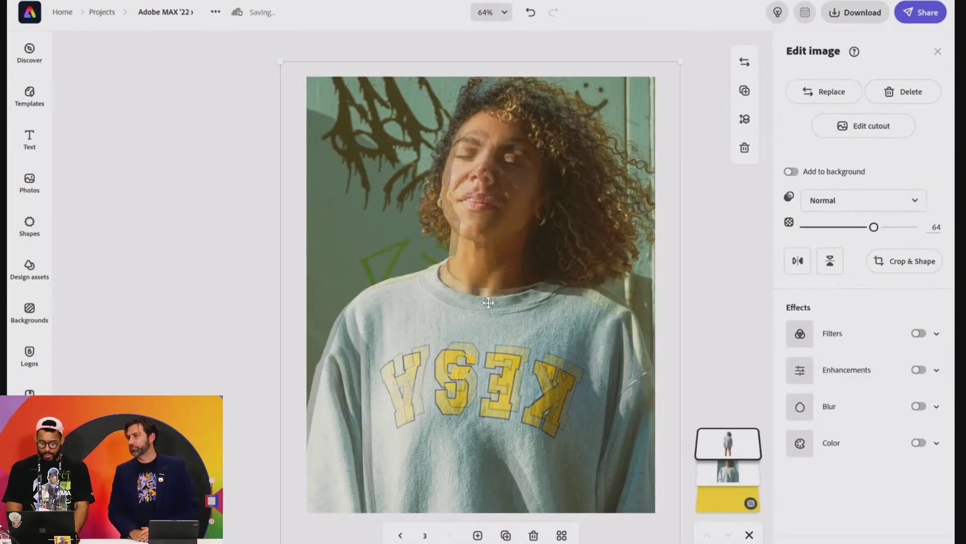
Line up the person cutout with the matching figure in the photo layer beneath it.
drag(483, 316, 489, 306)
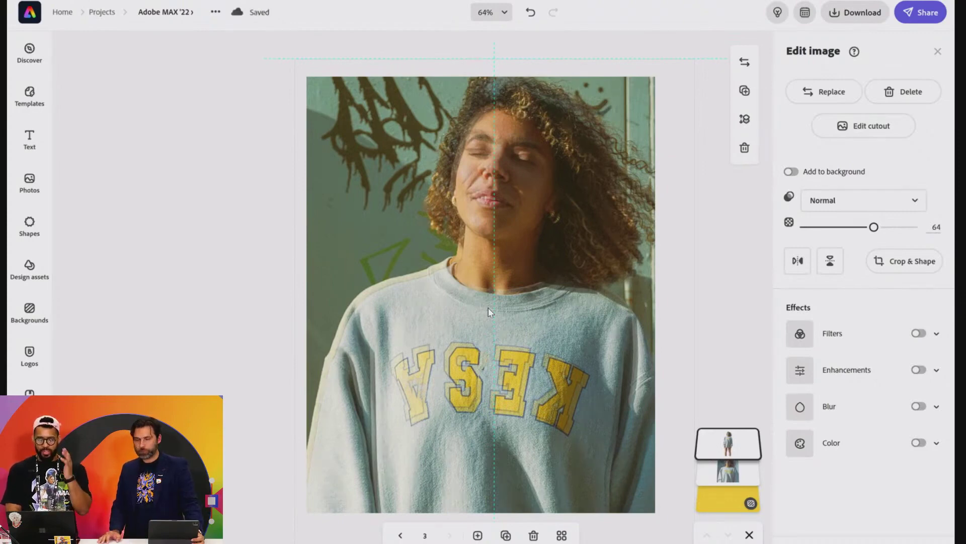
drag(489, 308, 485, 301)
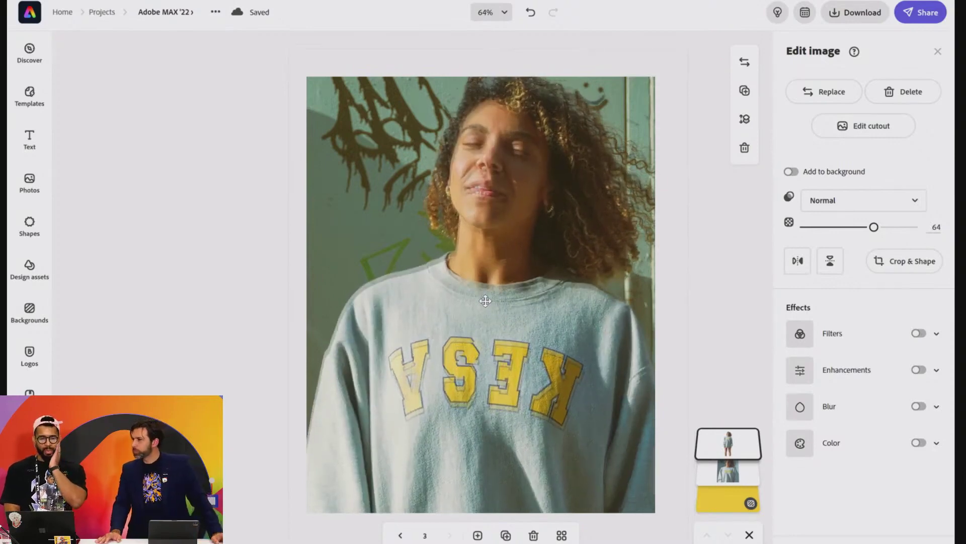
drag(485, 301, 487, 304)
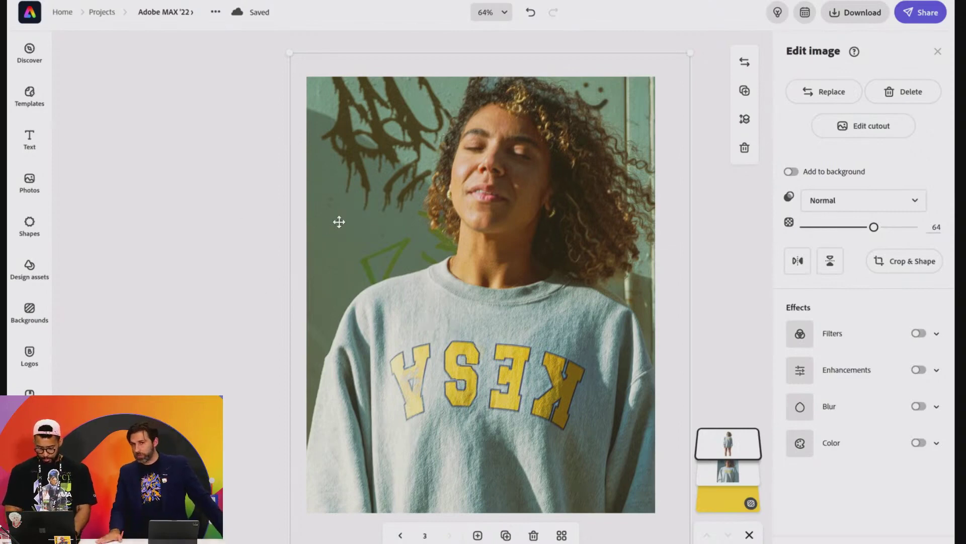
Add the white MAX graphic from the Adobe MAX '22 x KESA library and place its layer beneath the person cutout.
click(18, 391)
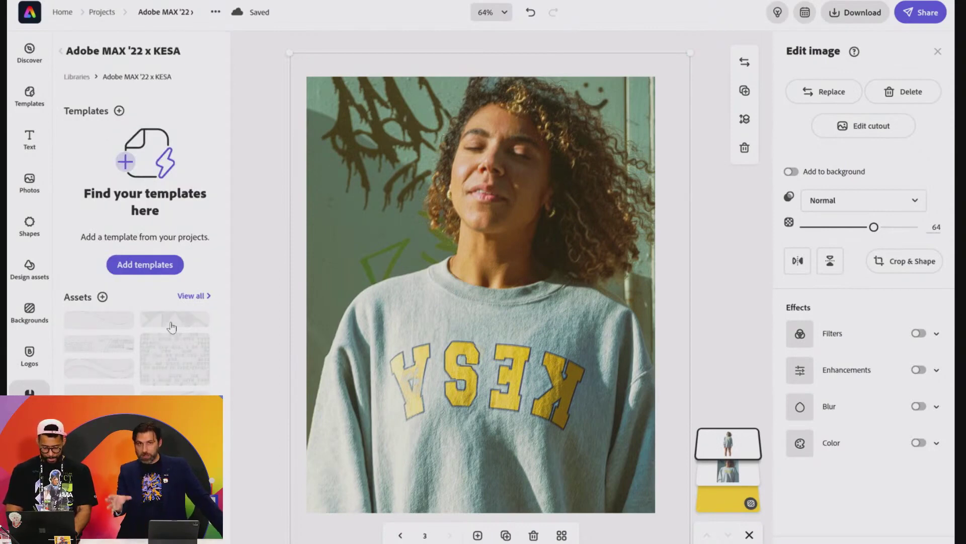
drag(171, 327, 433, 305)
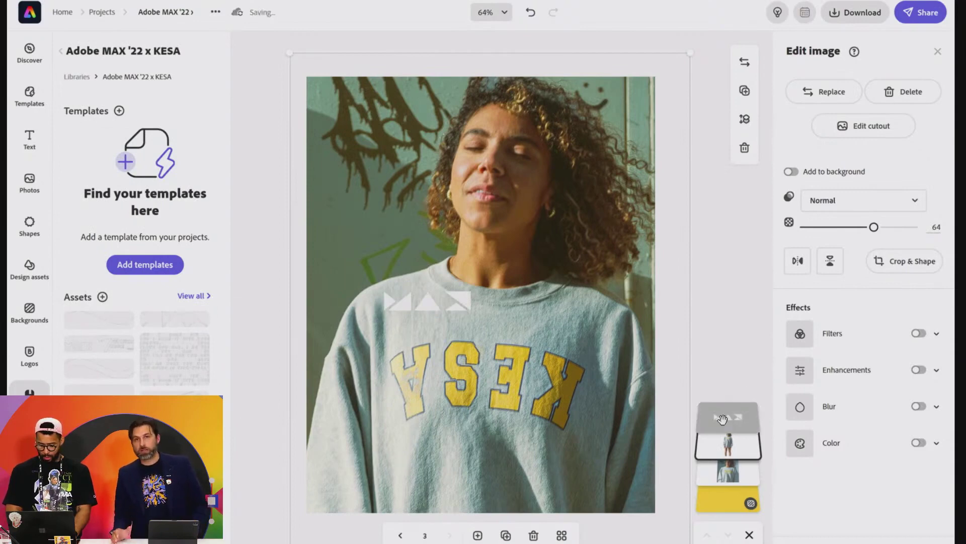
drag(722, 420, 719, 452)
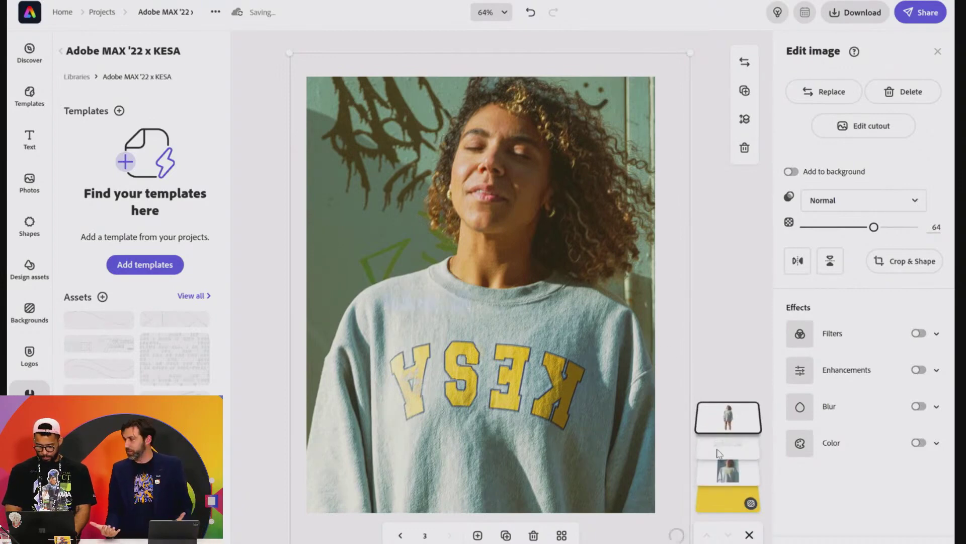
Enlarge the MAX graphic into a wide band across the neck and shoulders, and undo the accidental shift of the cutout.
click(728, 447)
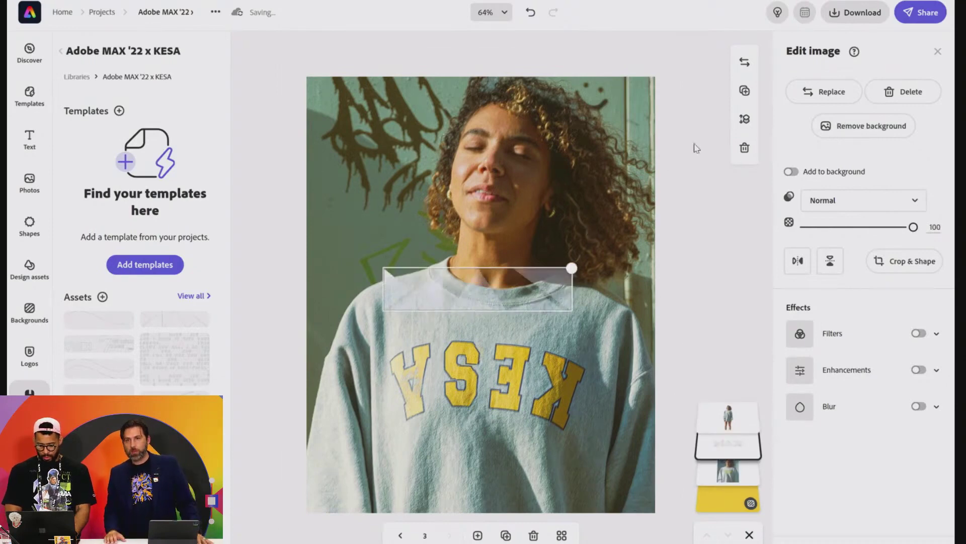
drag(380, 228, 317, 213)
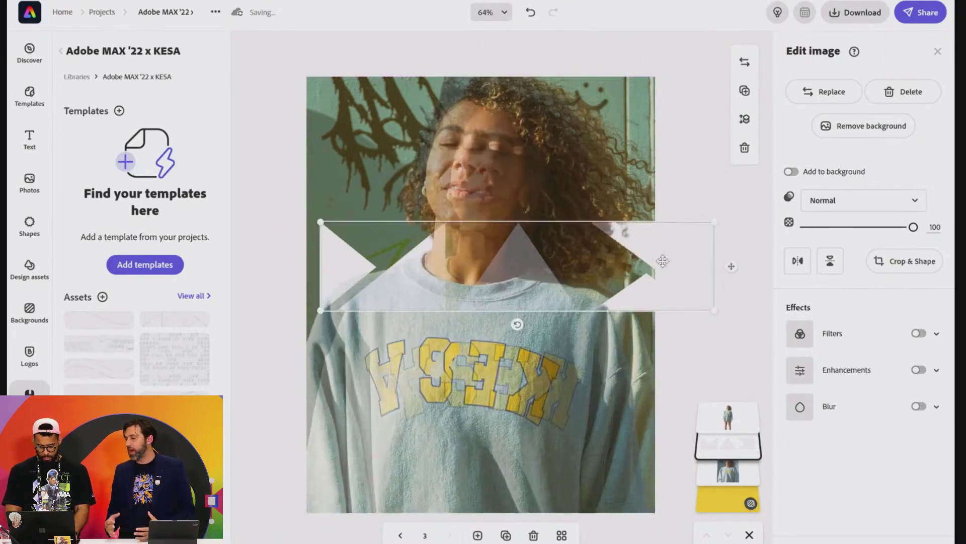
key(ctrl+z)
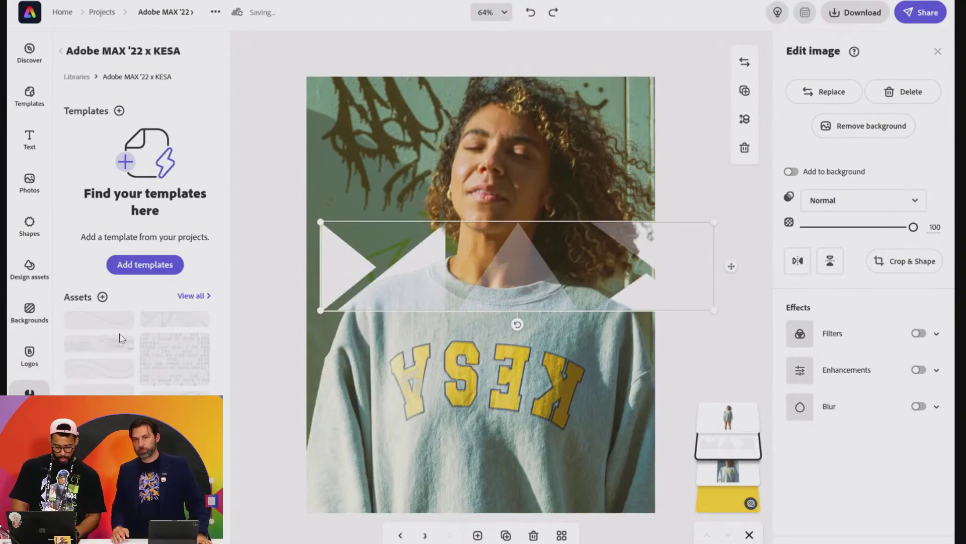
Search the stock photos for skateboards and place the dark photo of a skateboarder in mid-air on the page.
click(30, 269)
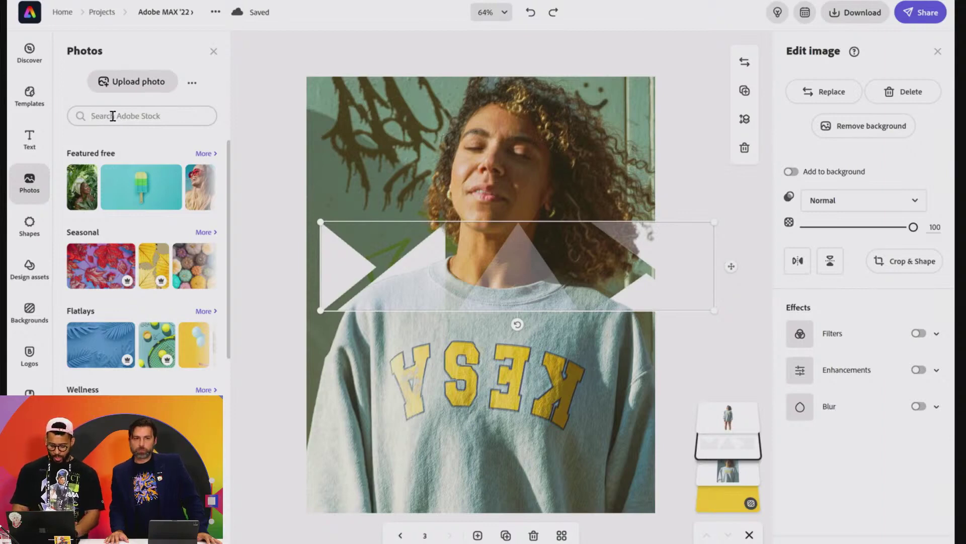
text(skate)
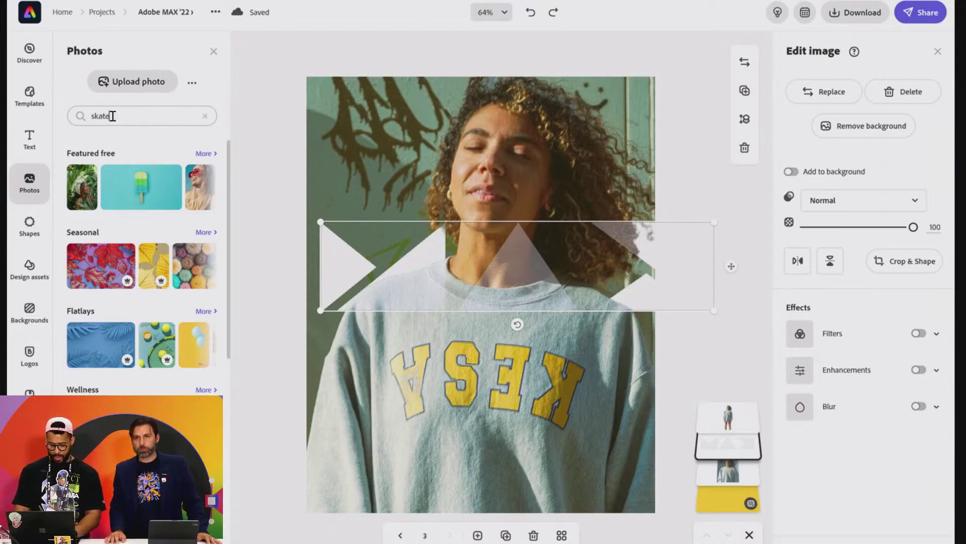
text(boards)
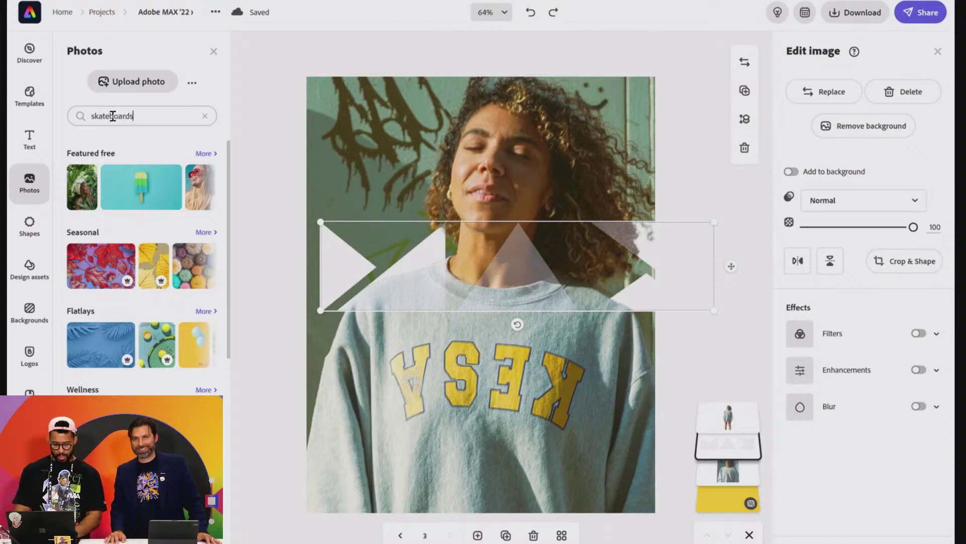
key(Return)
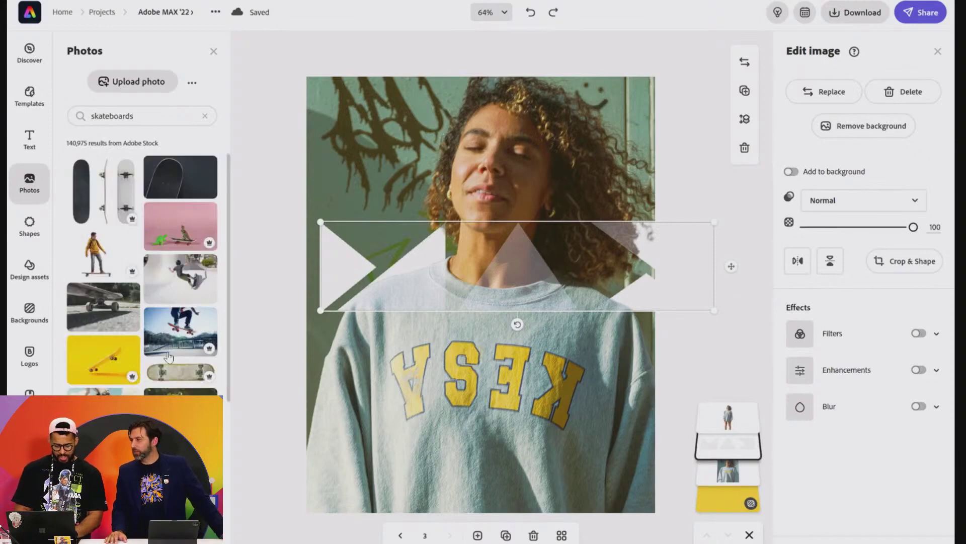
scroll(169, 356, down, 5)
scroll(168, 356, down, 5)
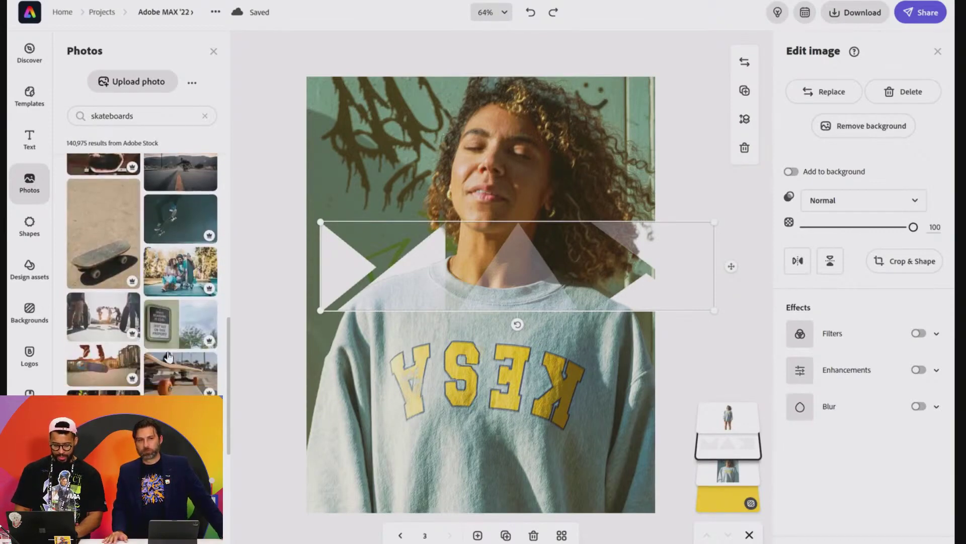
scroll(168, 357, down, 2)
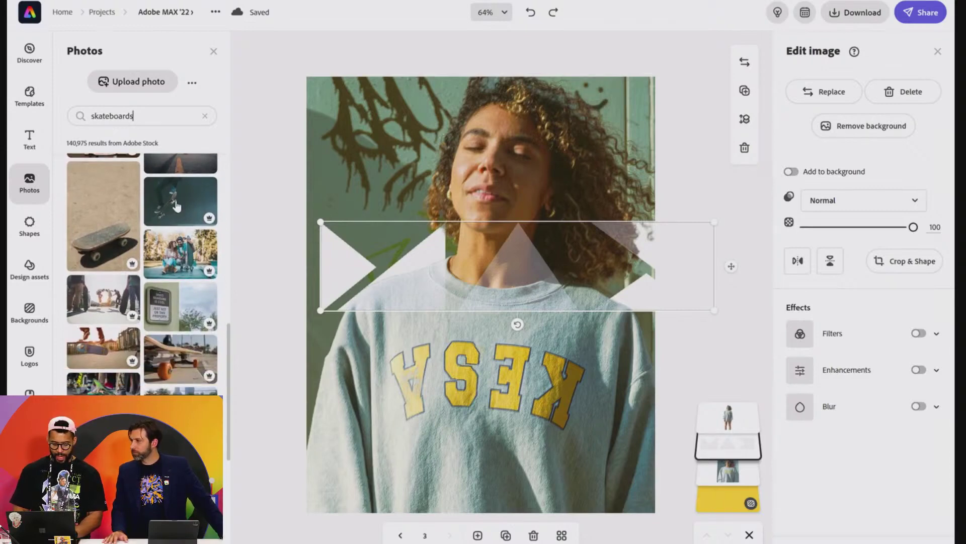
drag(176, 208, 395, 169)
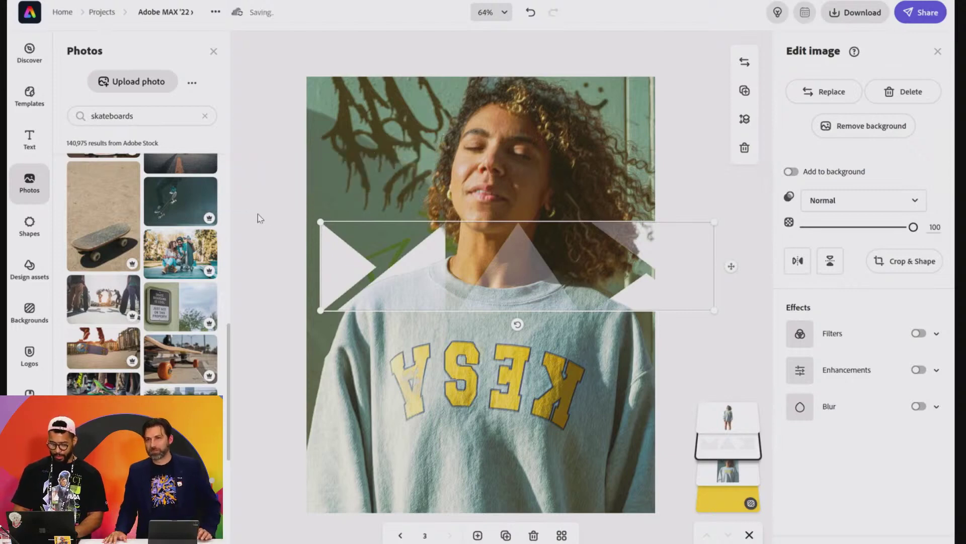
Move the skateboarder photo to a new page of the same size by cutting and pasting it.
click(271, 223)
click(403, 166)
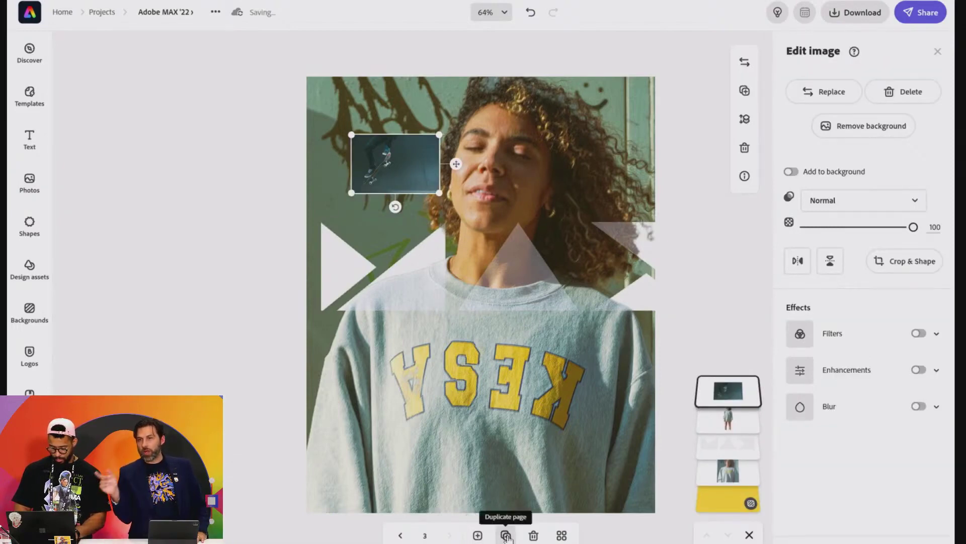
click(474, 162)
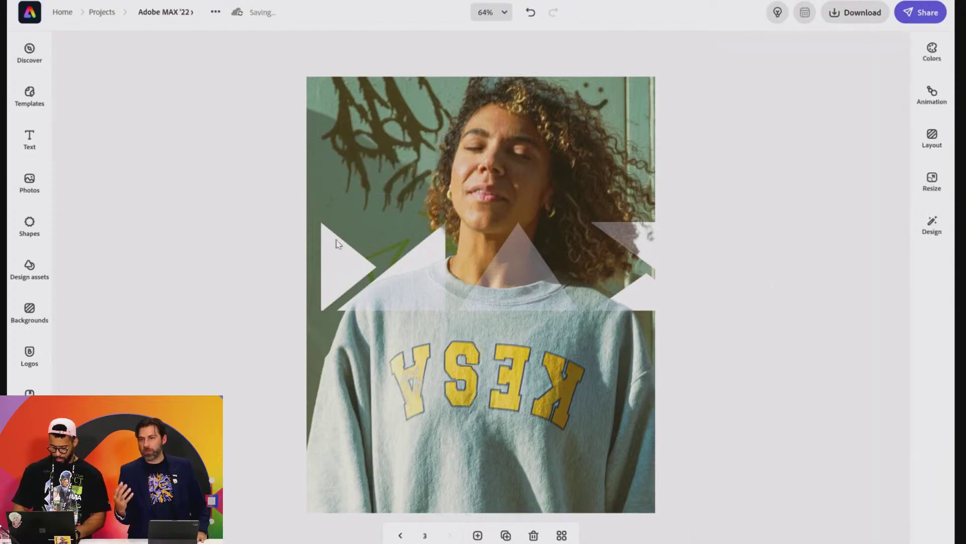
click(477, 535)
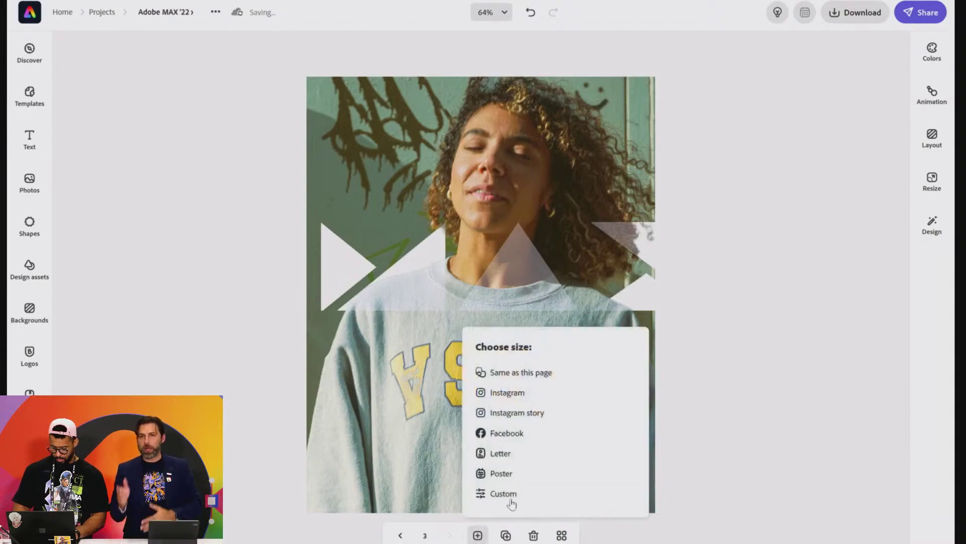
click(547, 375)
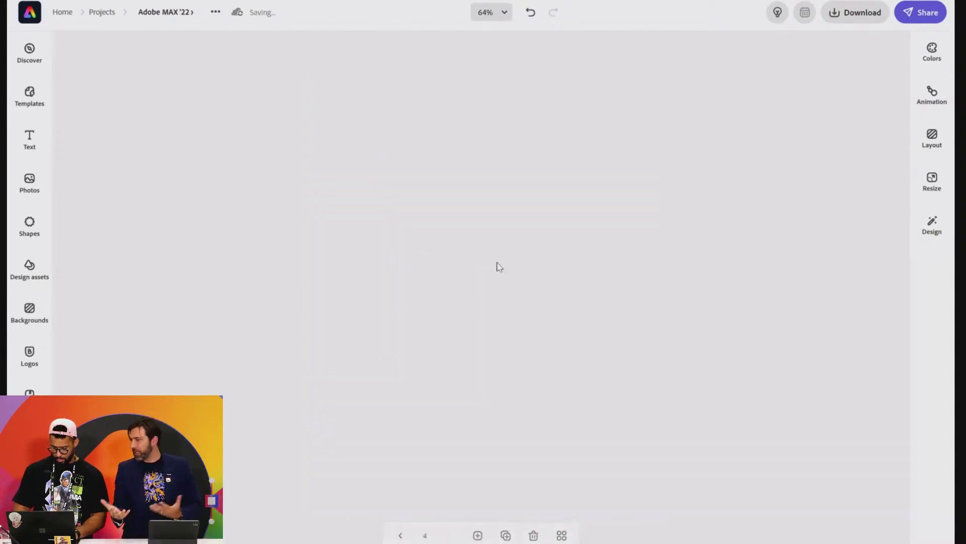
click(411, 181)
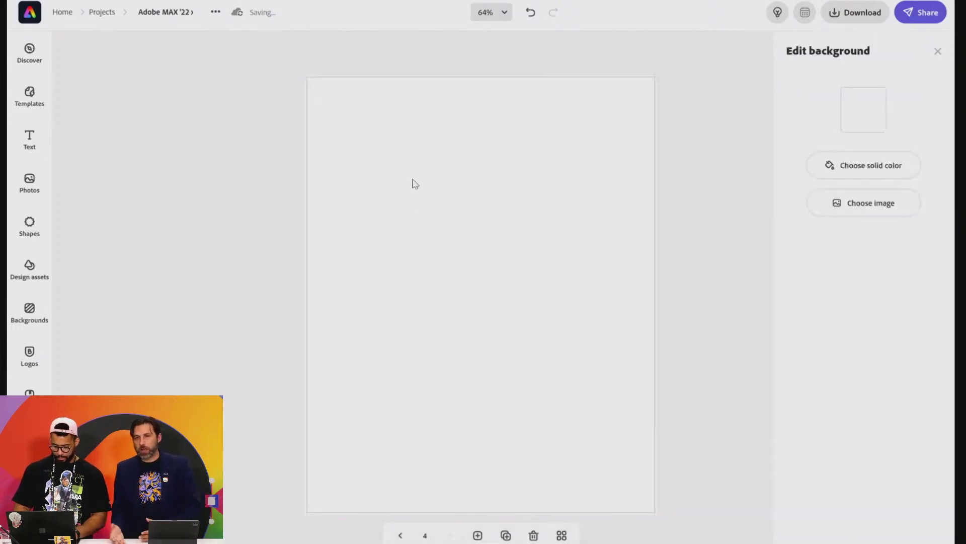
key(ctrl+v)
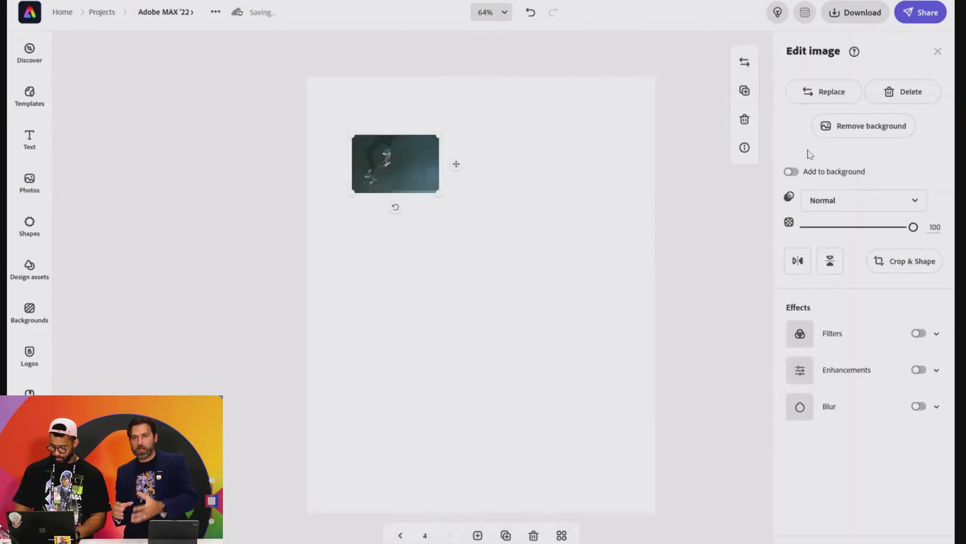
Make the skateboarder photo the page background and reposition it so both shoes and the whole board are in frame.
click(793, 171)
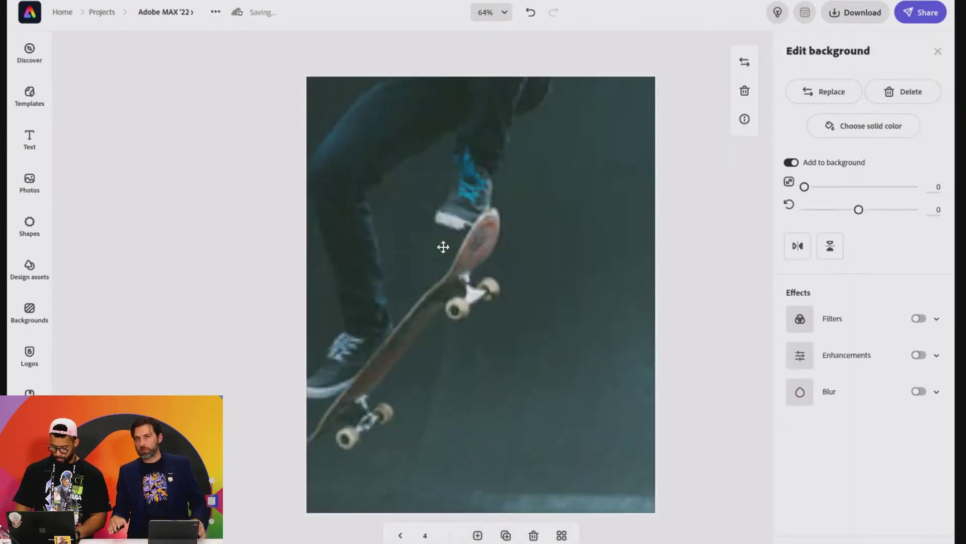
drag(443, 248, 503, 252)
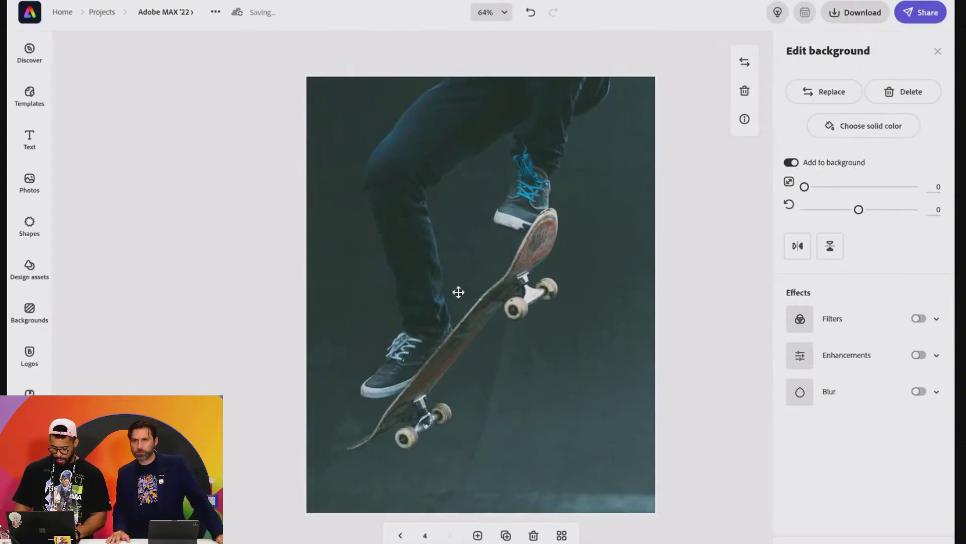
drag(457, 292, 485, 295)
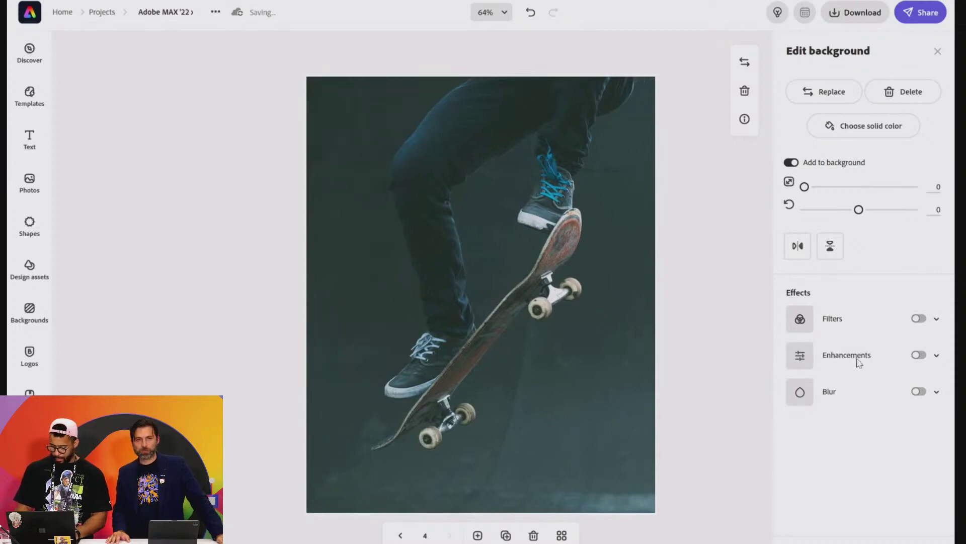
Try a Duotone filter on the background photo with light gray #F5F5F5 shadows and brand yellow #FFD034 highlights.
click(800, 319)
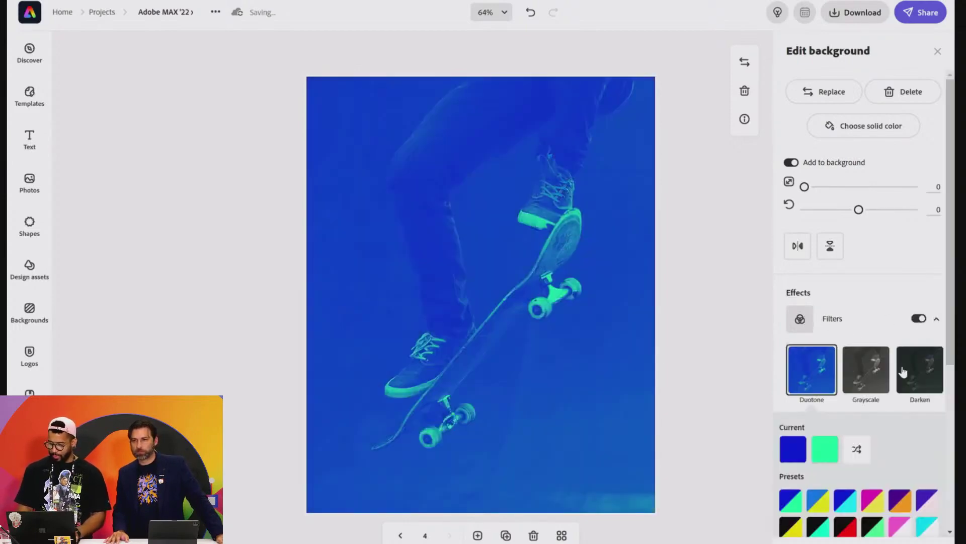
click(793, 449)
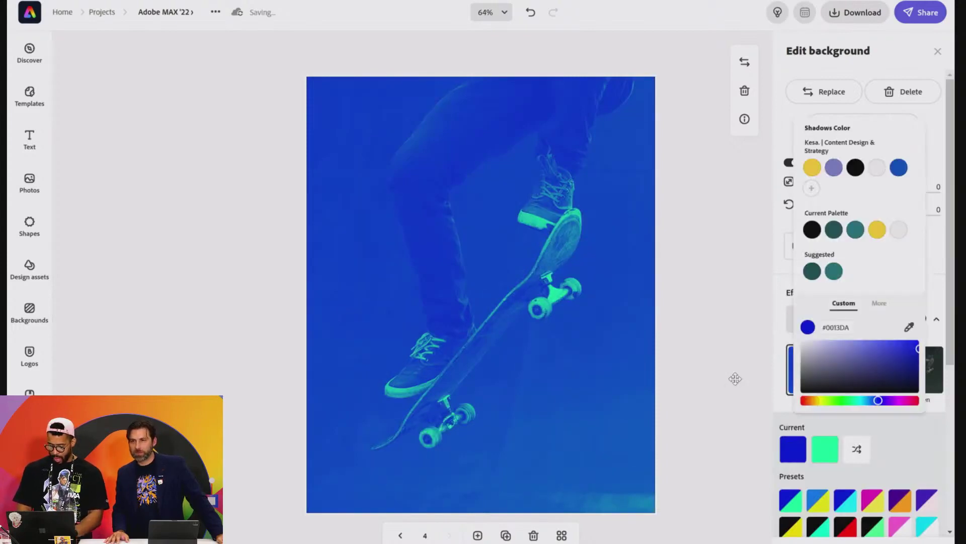
click(878, 170)
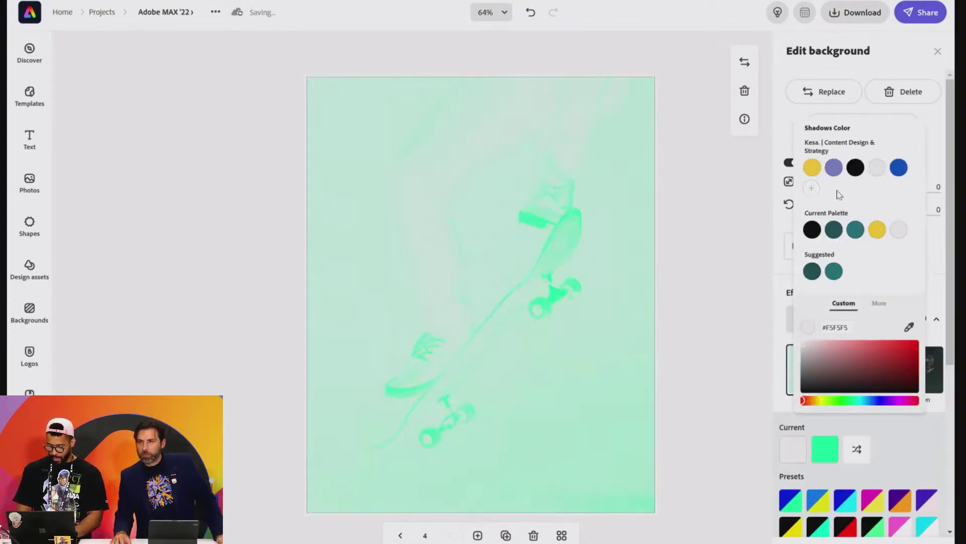
click(901, 442)
click(817, 454)
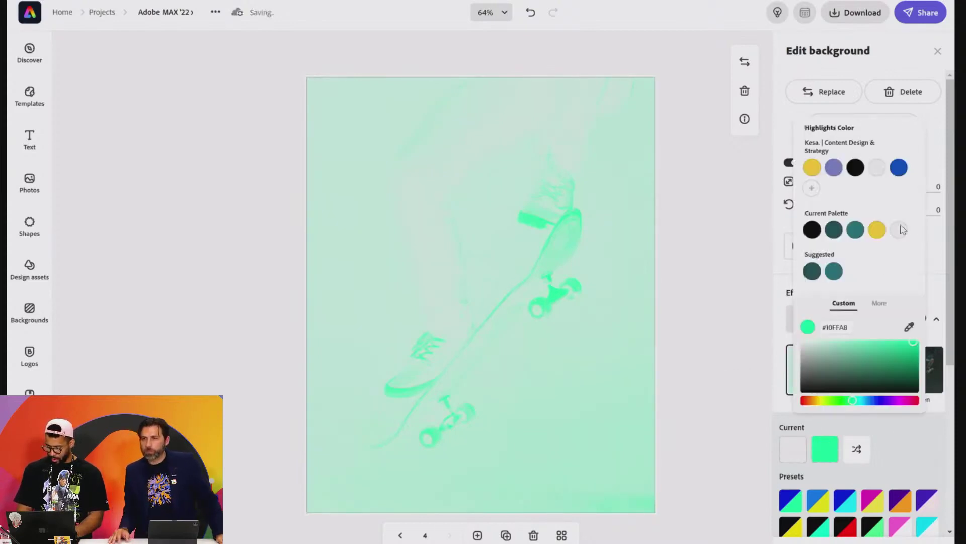
click(812, 169)
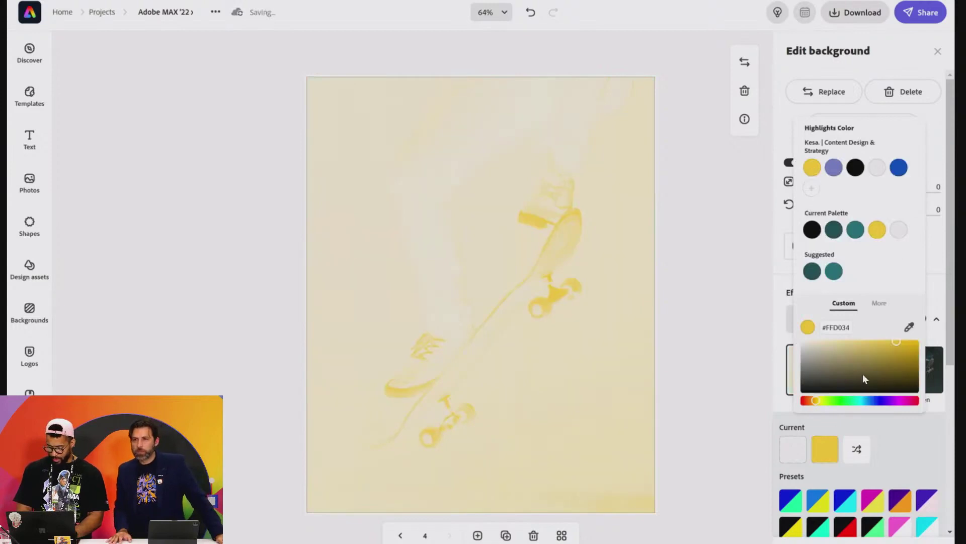
click(921, 436)
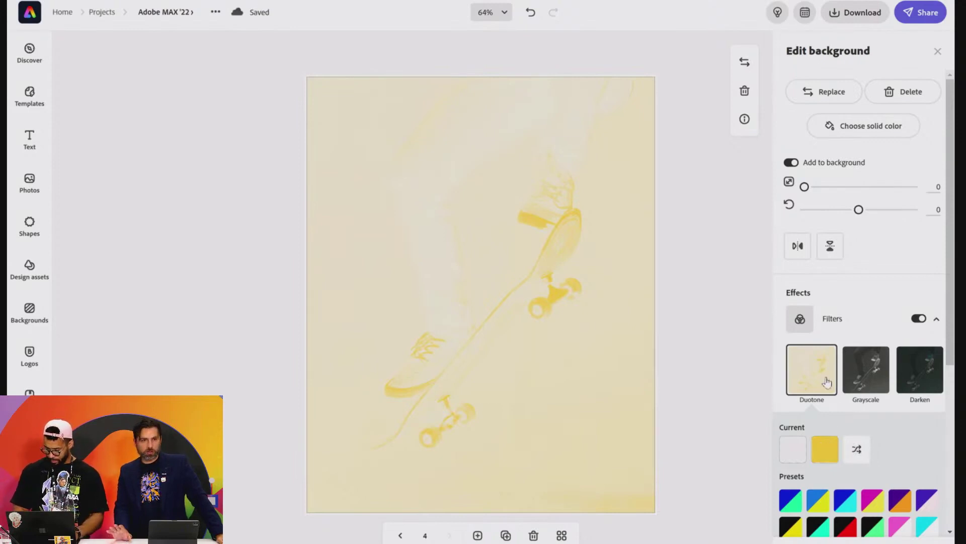
Swap the Duotone colors so the shadows are yellow and the highlights light gray.
click(856, 448)
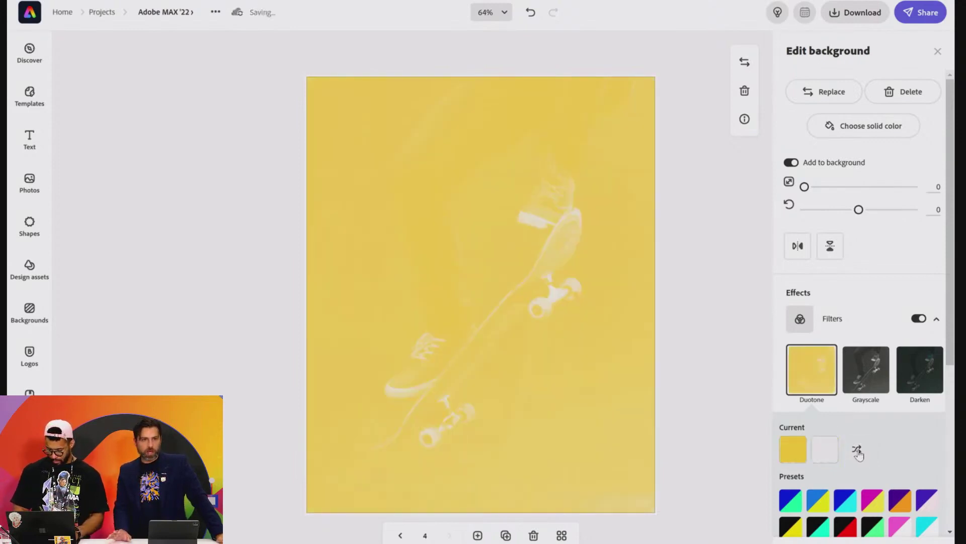
click(857, 449)
click(856, 449)
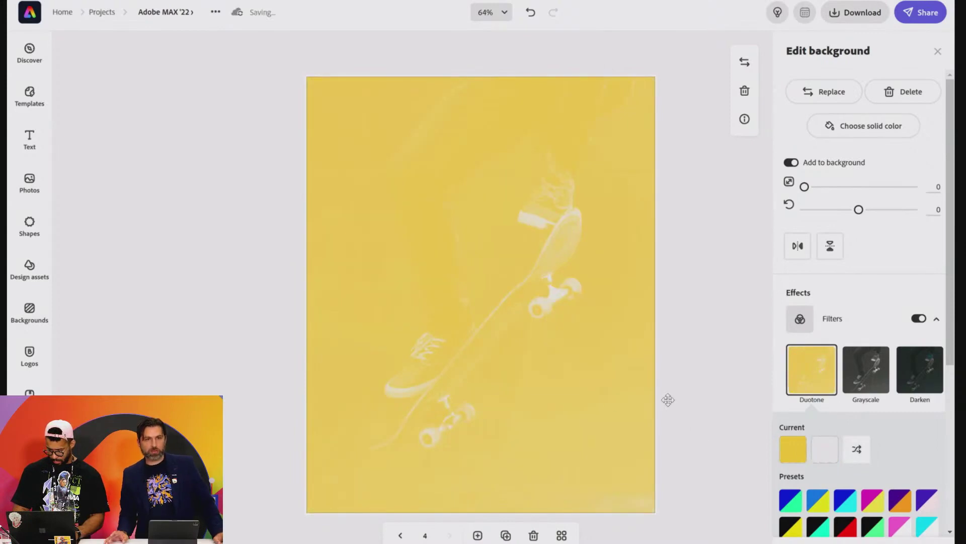
Apply the Grayscale filter to the skateboarder background photo.
click(876, 376)
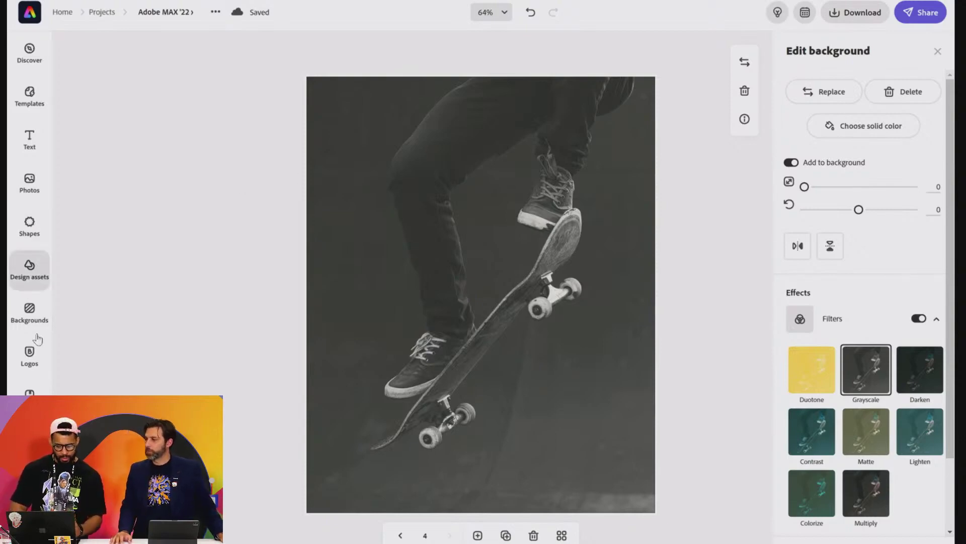
Add two copies of the primary KESA logo to the skateboard page and enlarge one across the upper half.
click(28, 353)
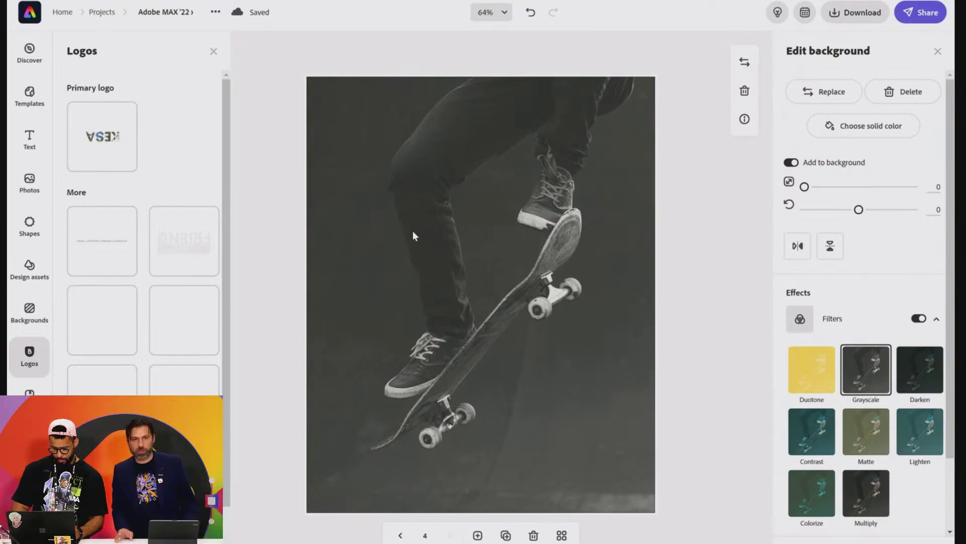
click(123, 150)
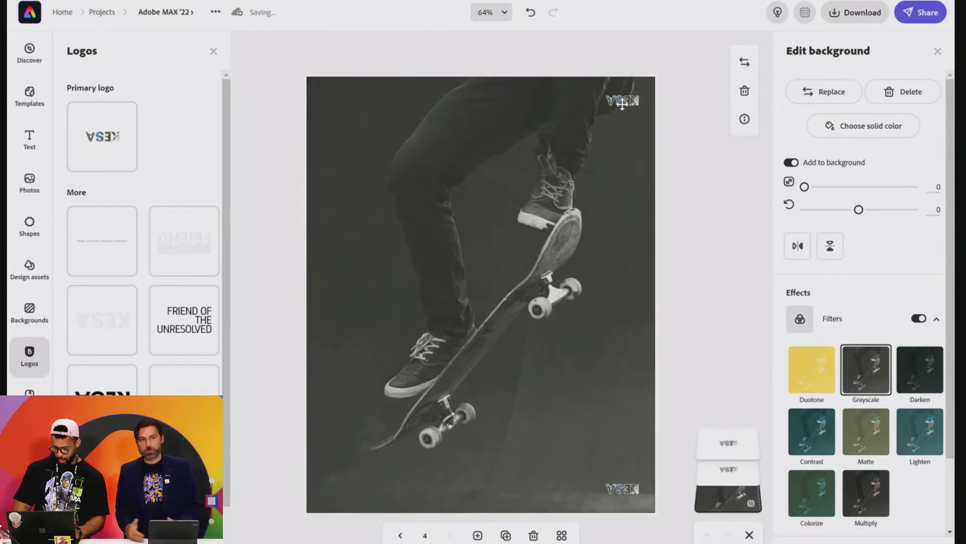
click(607, 114)
drag(607, 114, 317, 369)
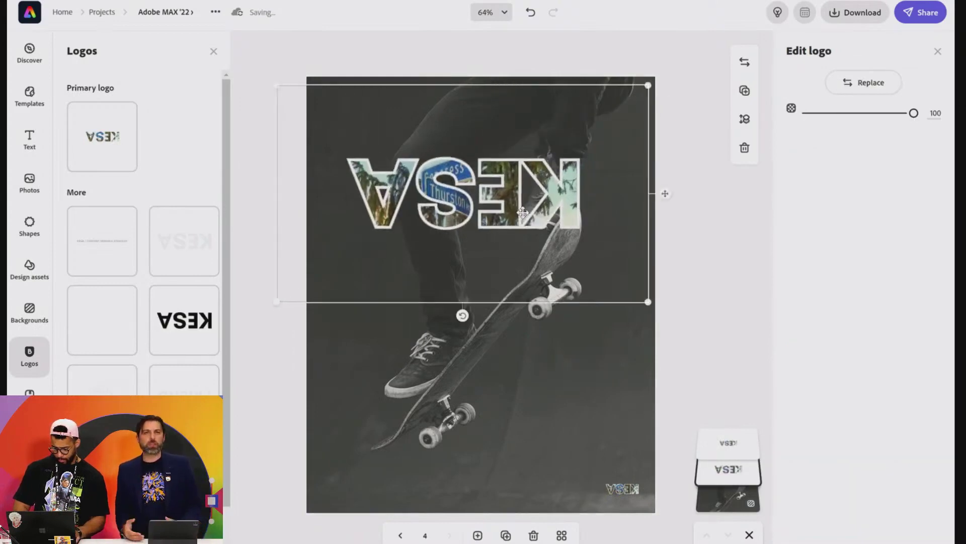
Scale the large photo-filled KESA logo up slightly and center it over the skateboarder.
drag(526, 237, 530, 269)
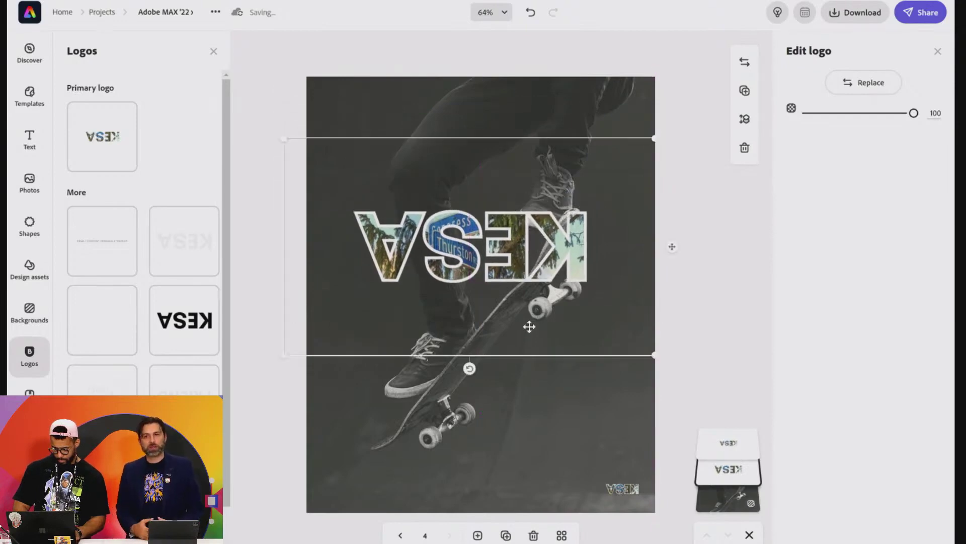
drag(654, 355, 677, 373)
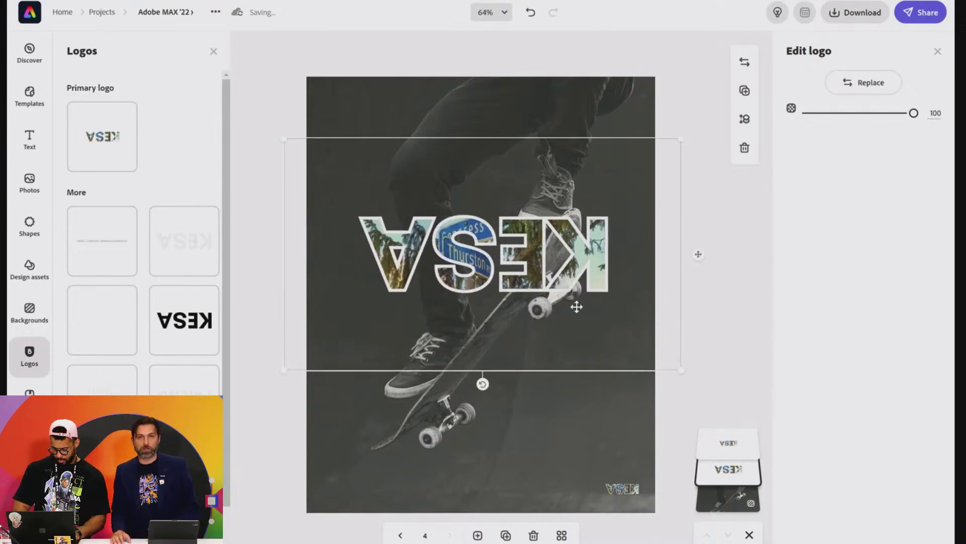
drag(587, 261, 597, 293)
click(576, 418)
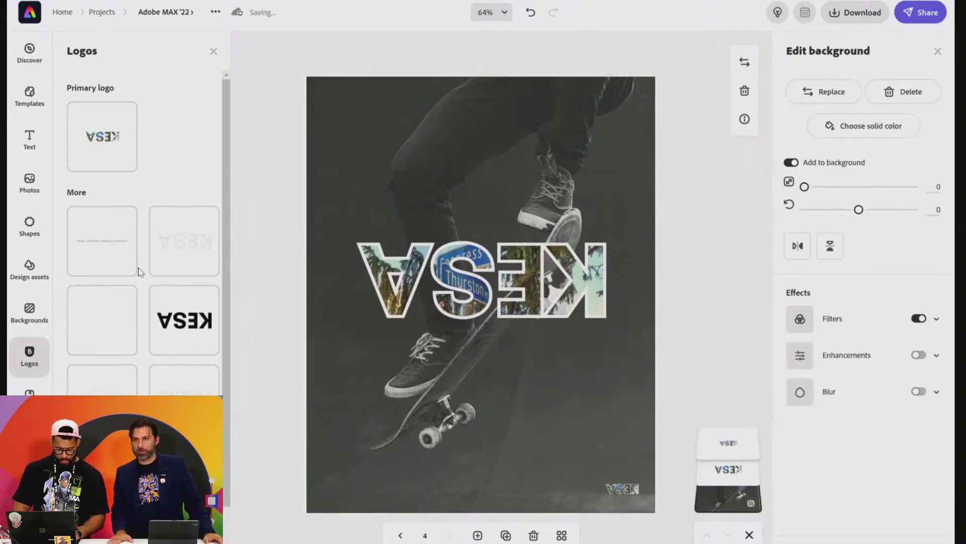
Add the black "Friend of the Unresolved" logo and place it in the page's upper-left corner.
scroll(124, 387, down, 1)
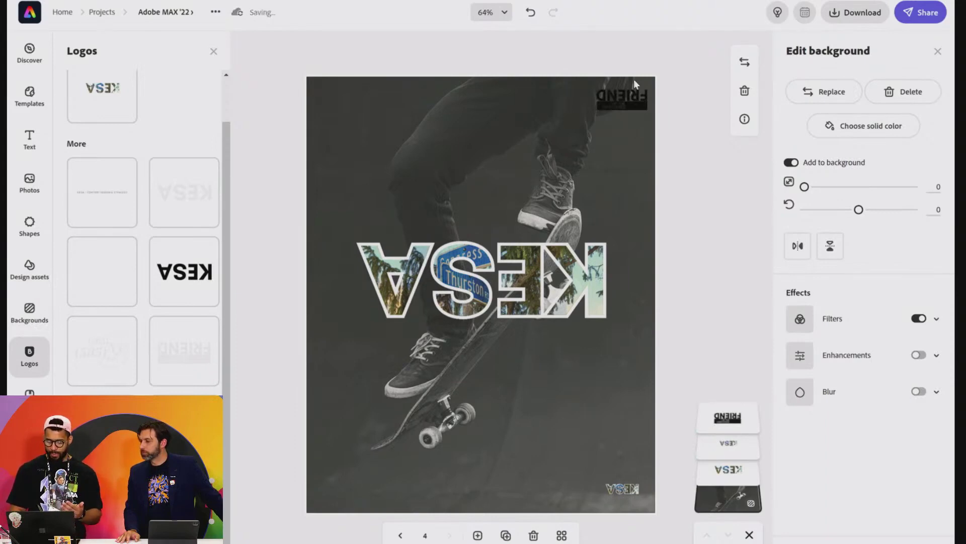
click(621, 104)
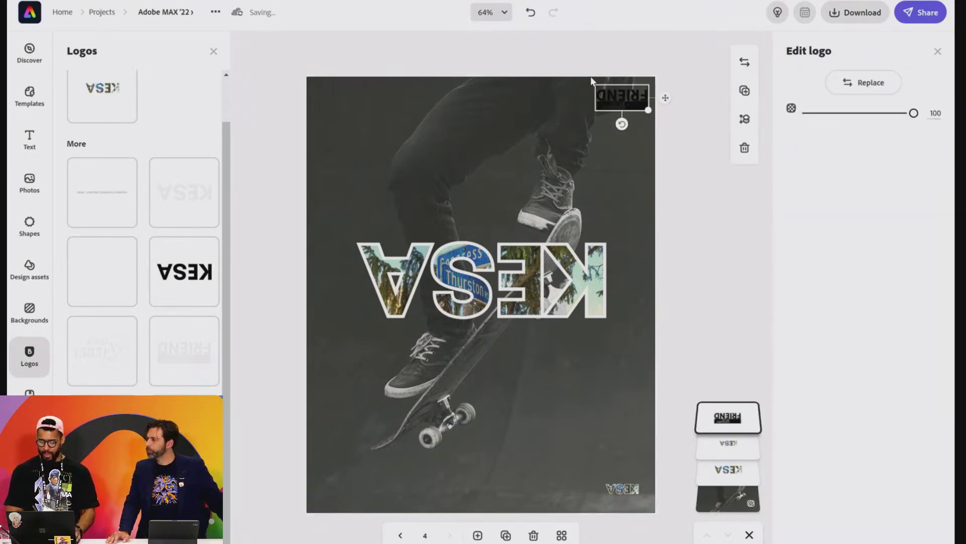
drag(623, 100, 341, 106)
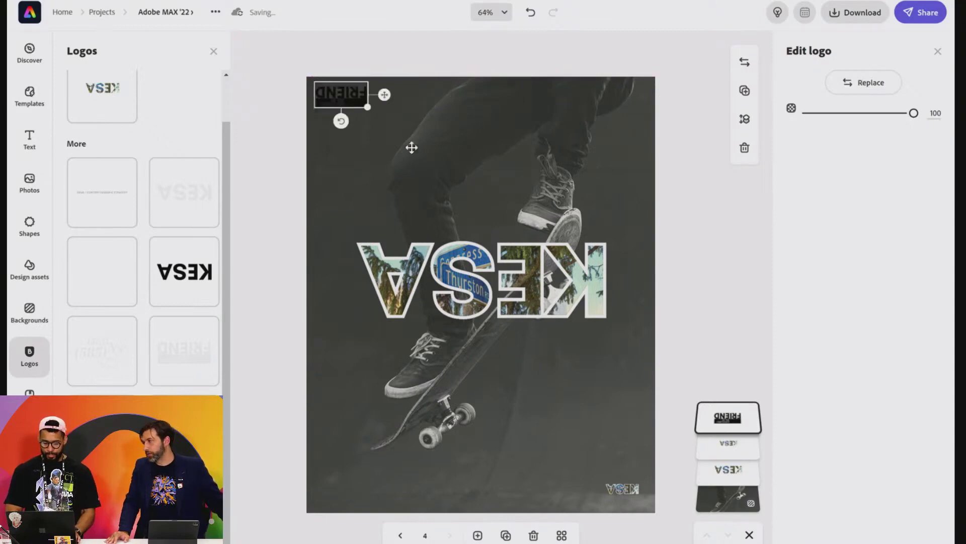
click(435, 158)
Enlarge the small KESA logo in the page's lower-right corner to roughly twice its size.
click(621, 491)
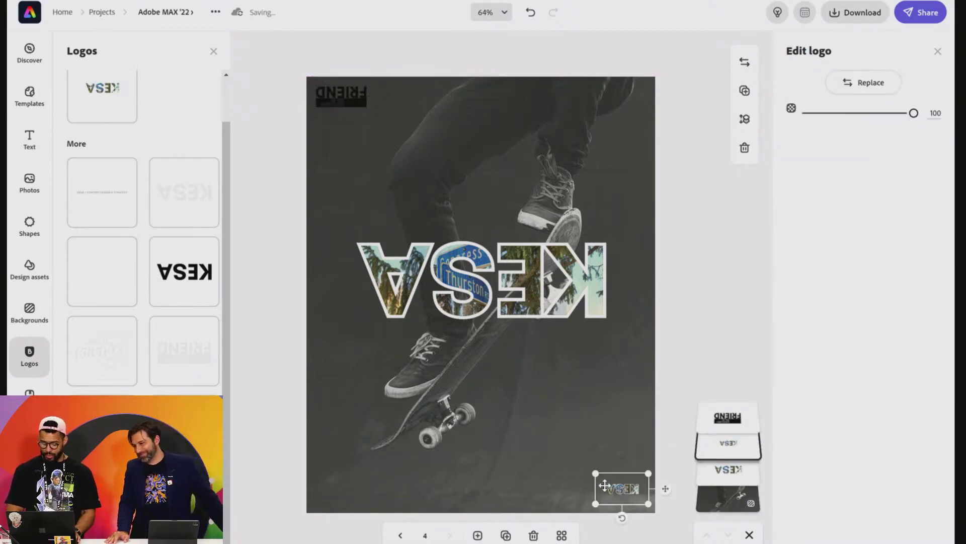
drag(596, 474, 527, 433)
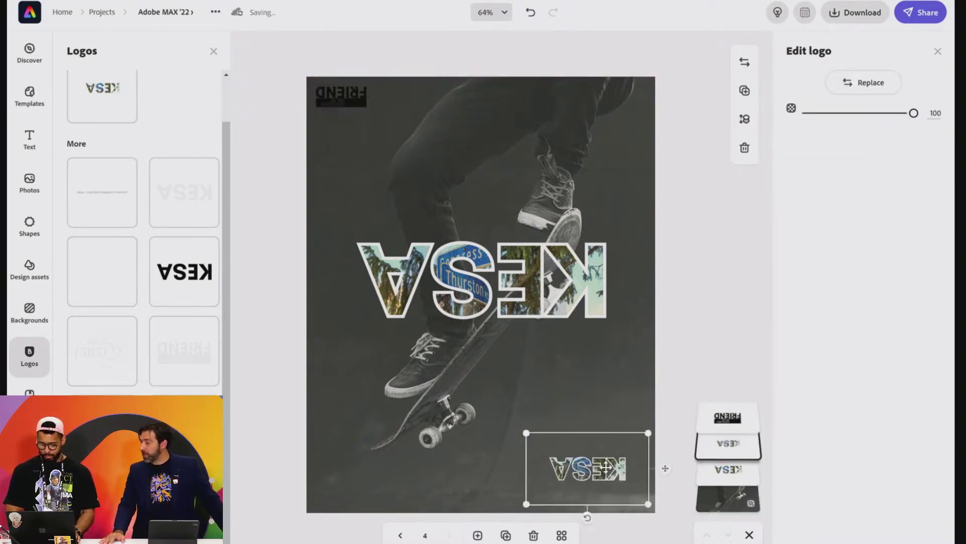
drag(627, 473, 605, 475)
Add the white "Friend of the Unresolved" logo in the page's upper-right corner.
click(340, 101)
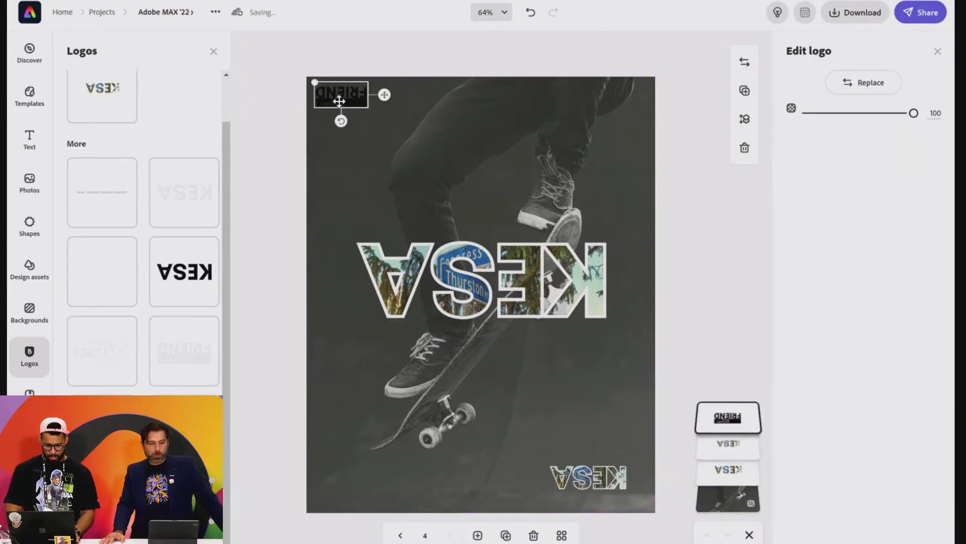
click(174, 357)
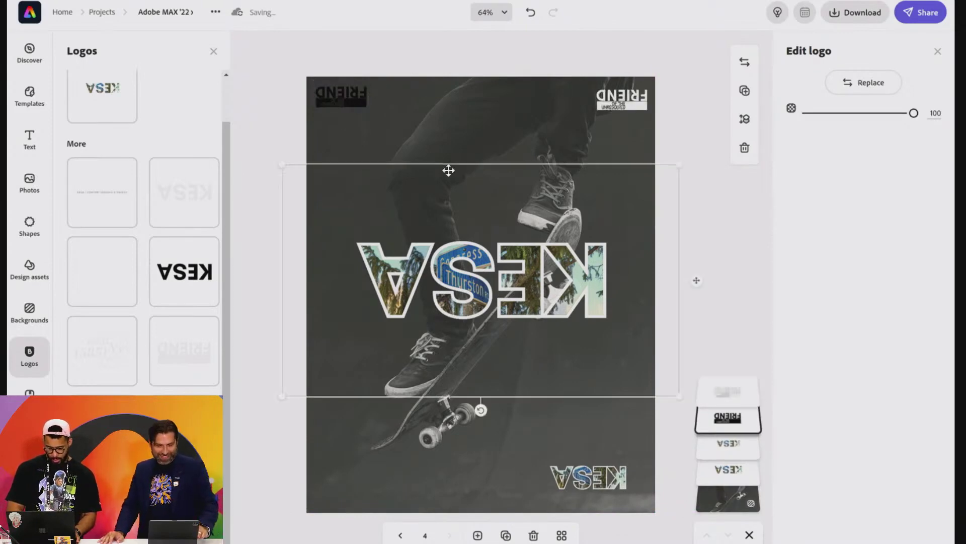
click(422, 493)
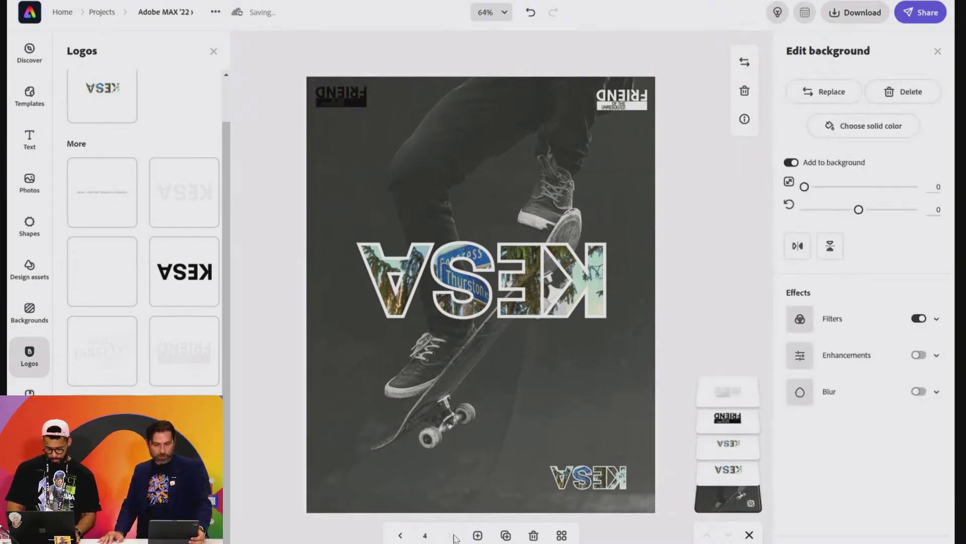
Duplicate the skateboard page and scale the central KESA logo on the copy down slightly.
click(505, 536)
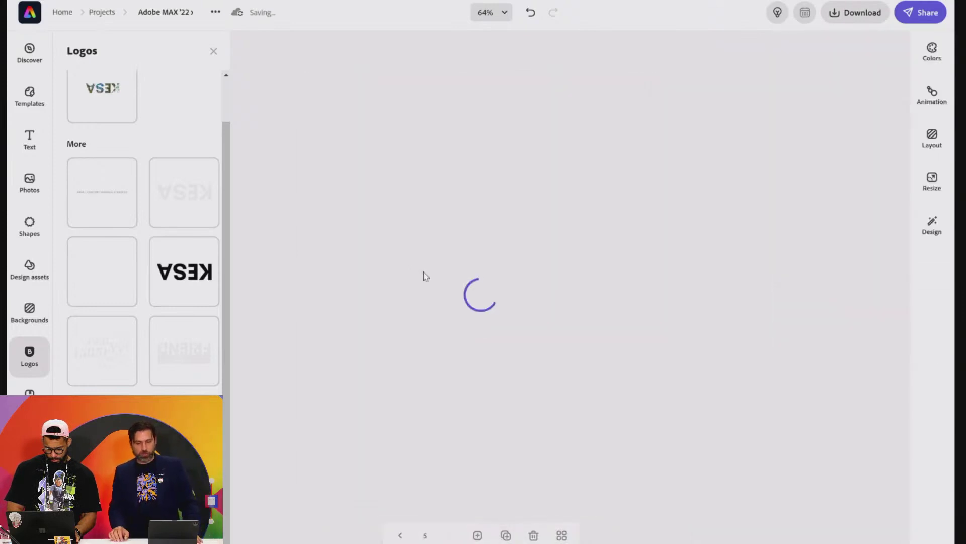
click(418, 400)
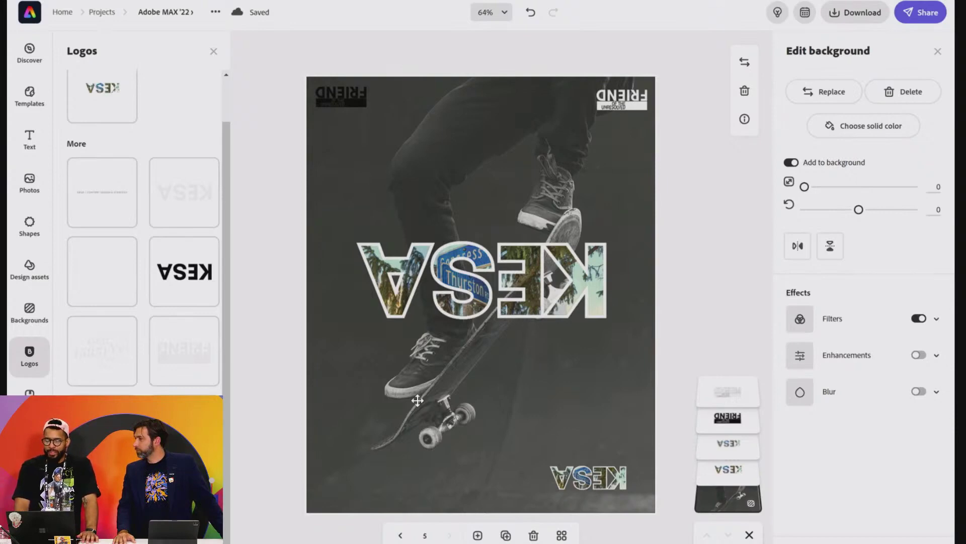
click(409, 311)
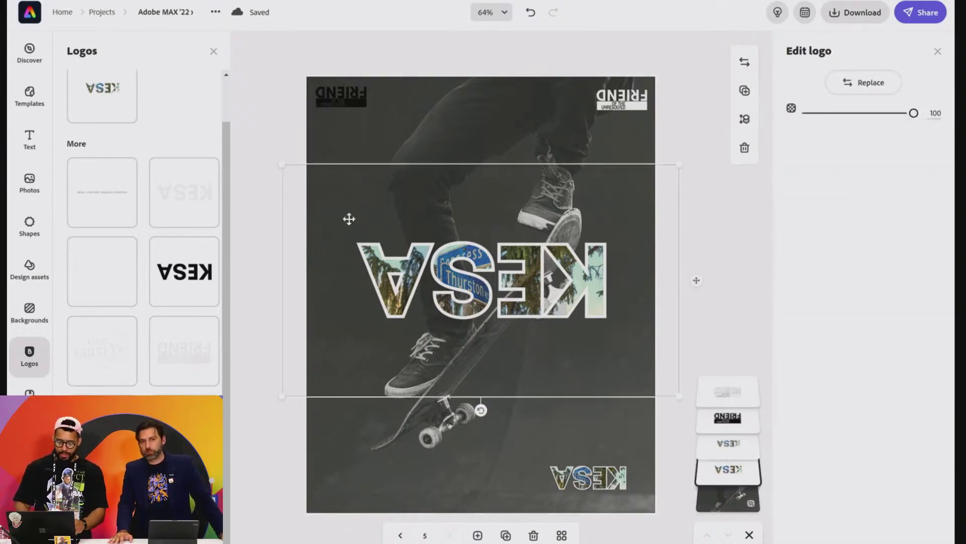
drag(280, 166, 375, 219)
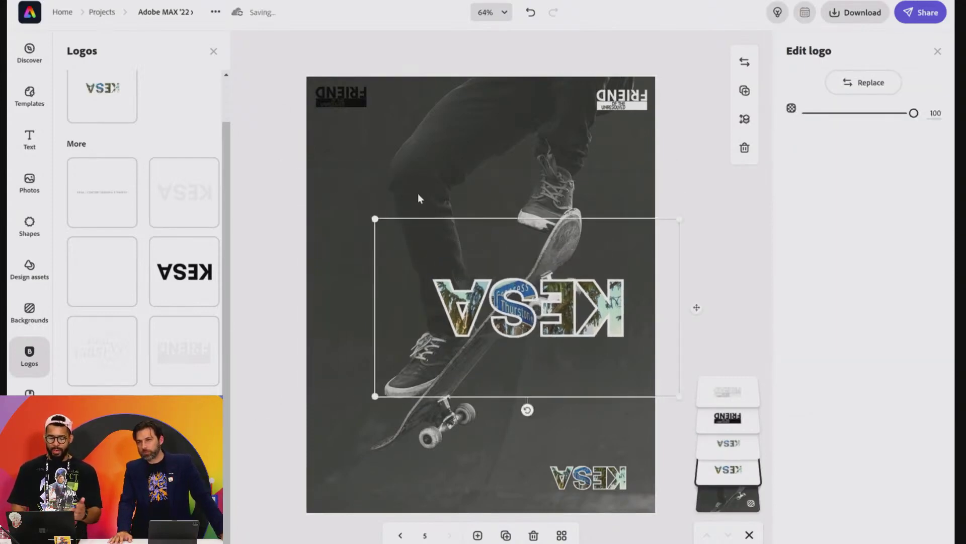
drag(375, 219, 291, 170)
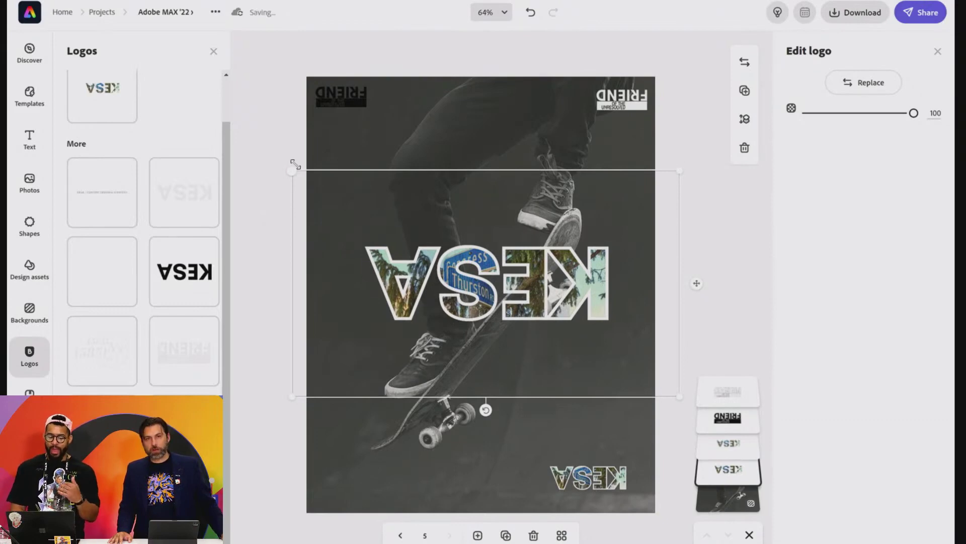
click(440, 128)
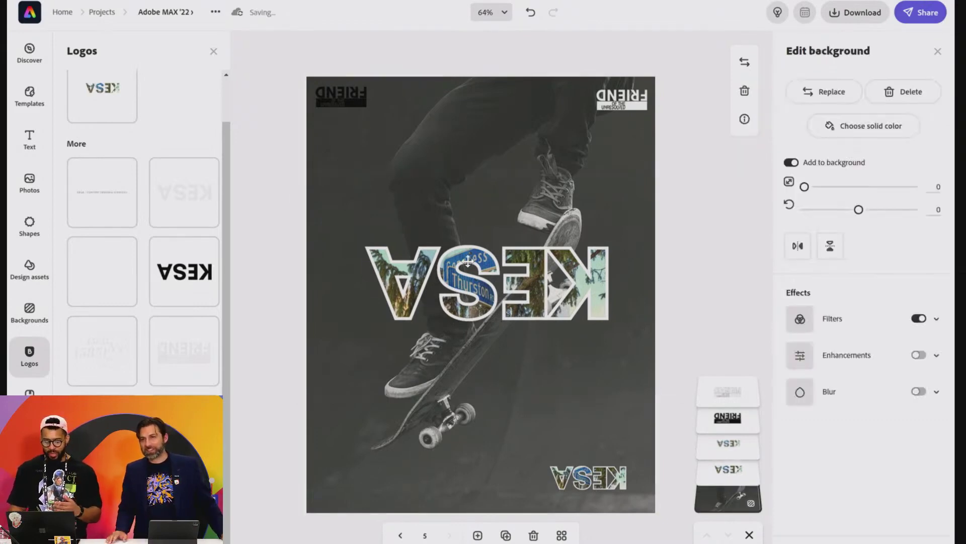
click(468, 261)
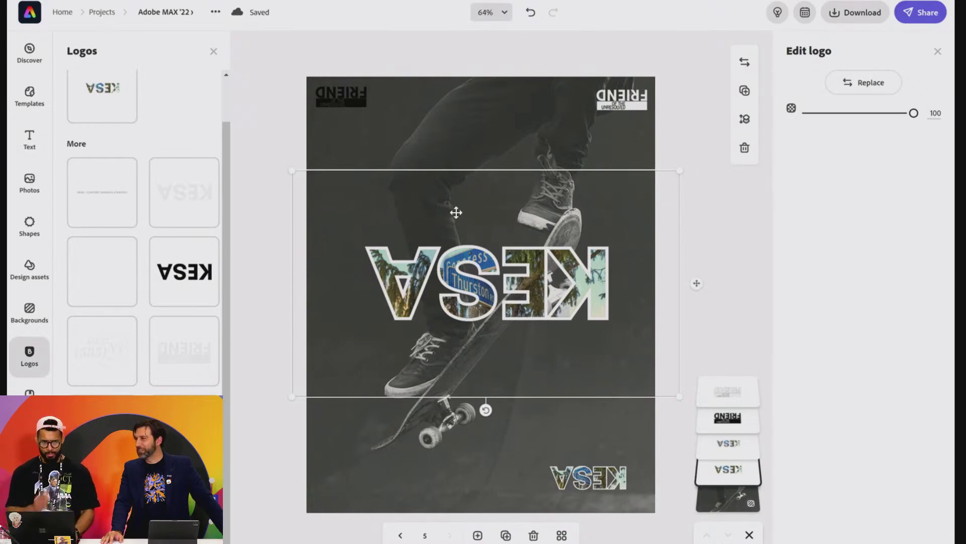
click(468, 167)
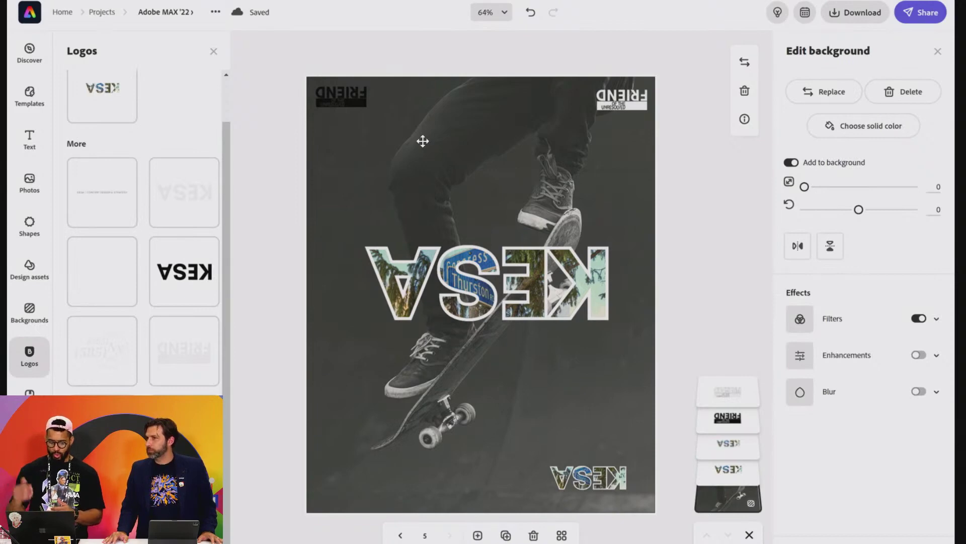
click(29, 391)
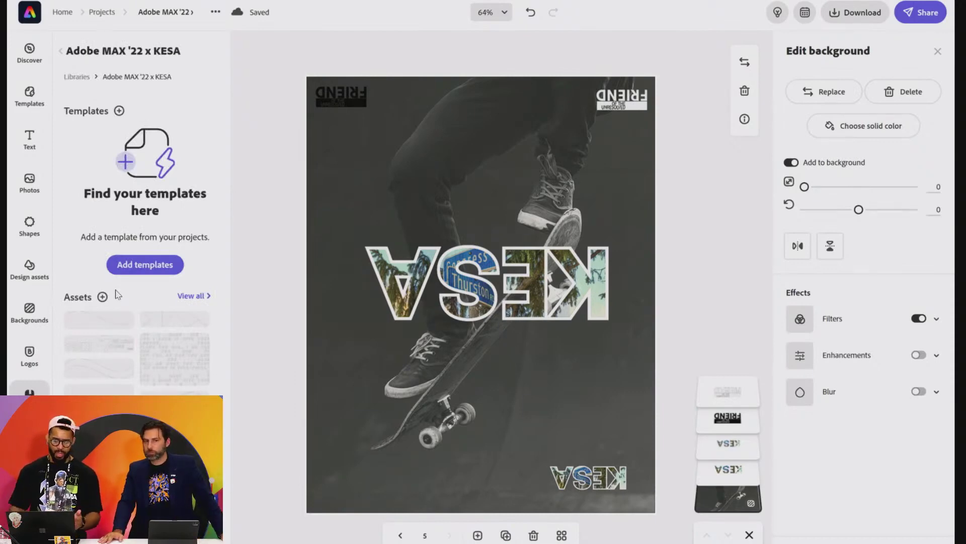
click(506, 230)
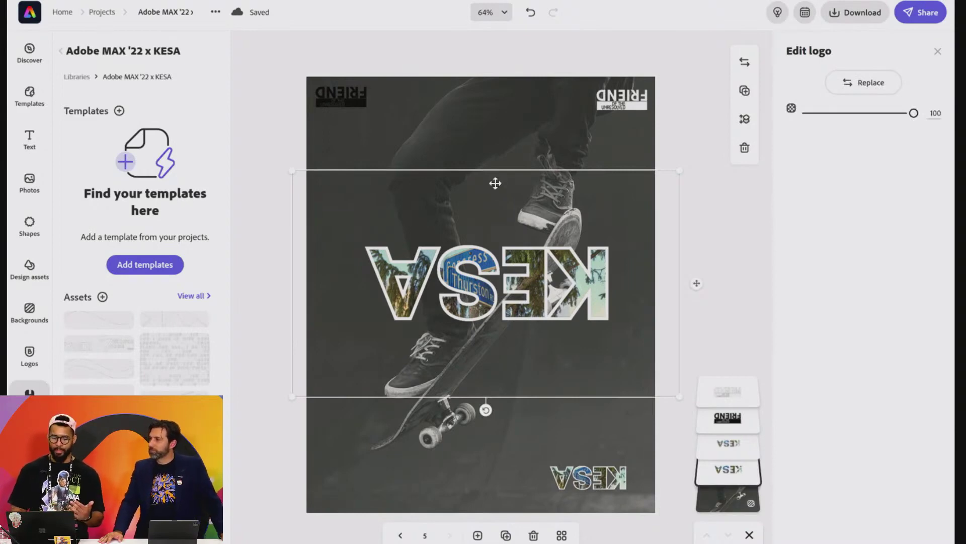
click(427, 144)
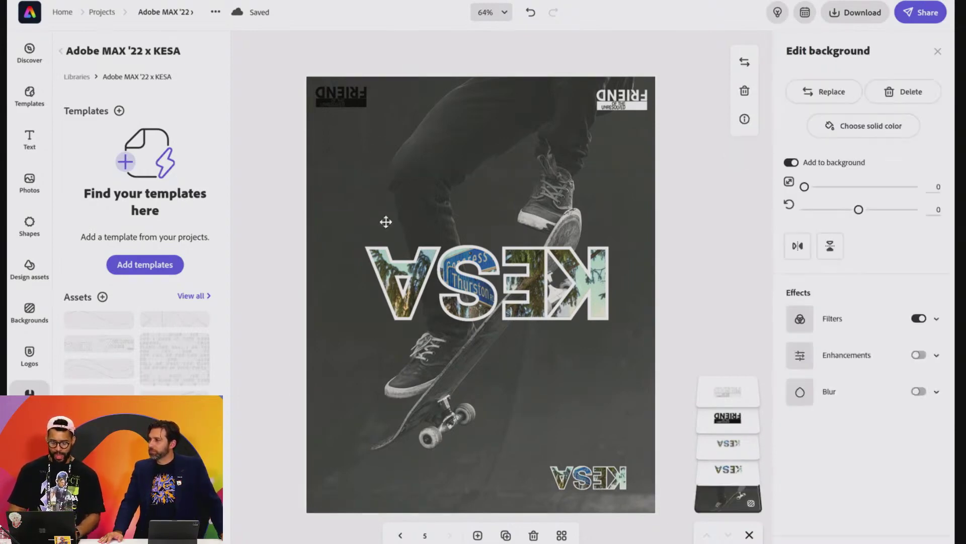
click(414, 289)
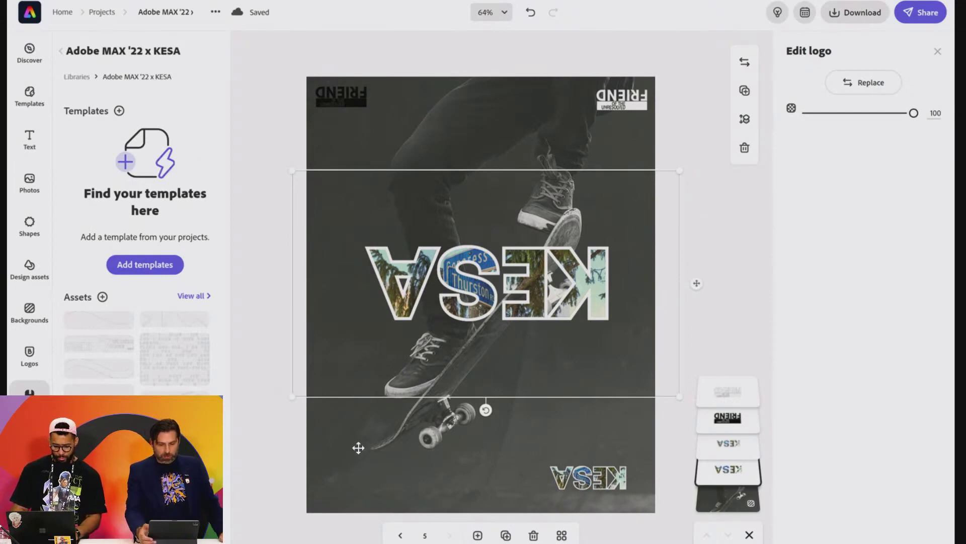
click(359, 447)
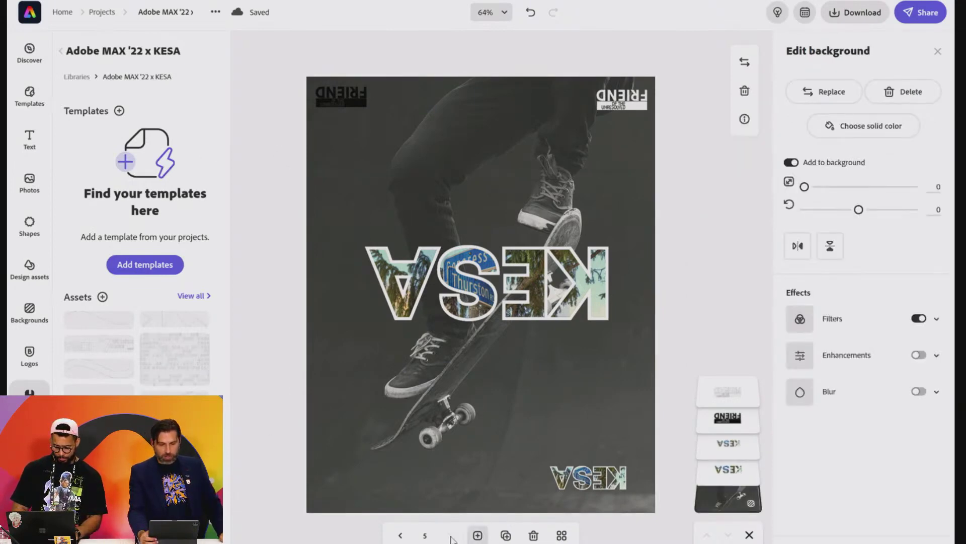
Go back to page 3 with the woman in the KESA sweatshirt and undo the last image shift.
click(399, 534)
click(399, 534)
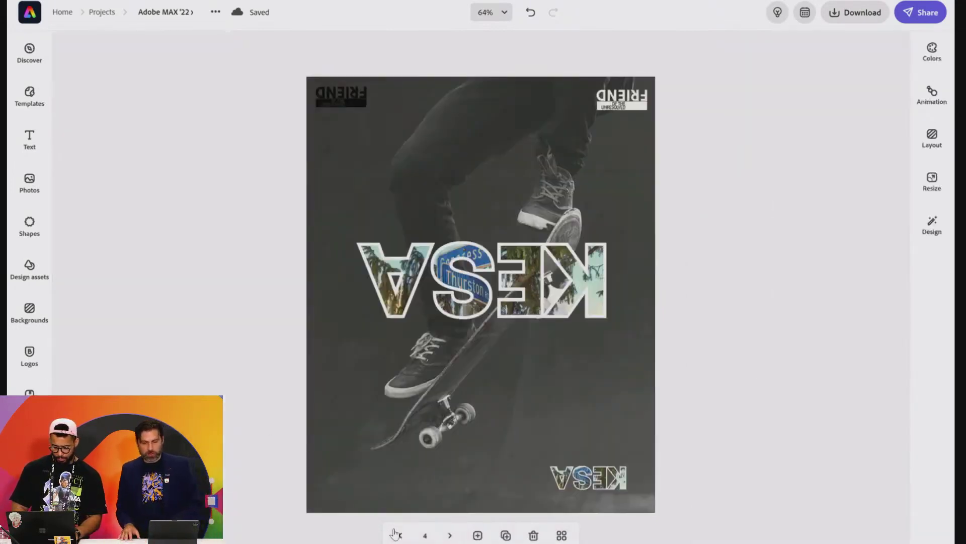
click(399, 534)
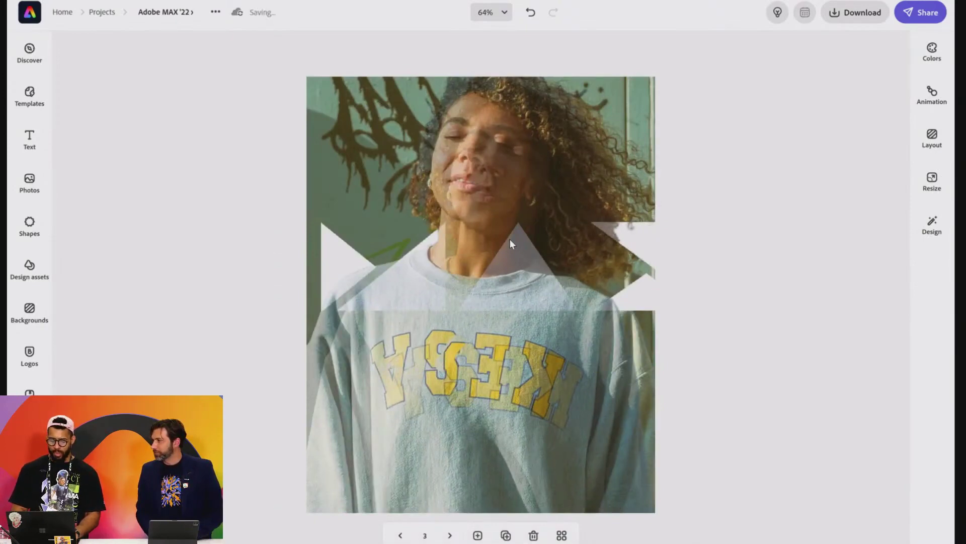
key(ctrl+z)
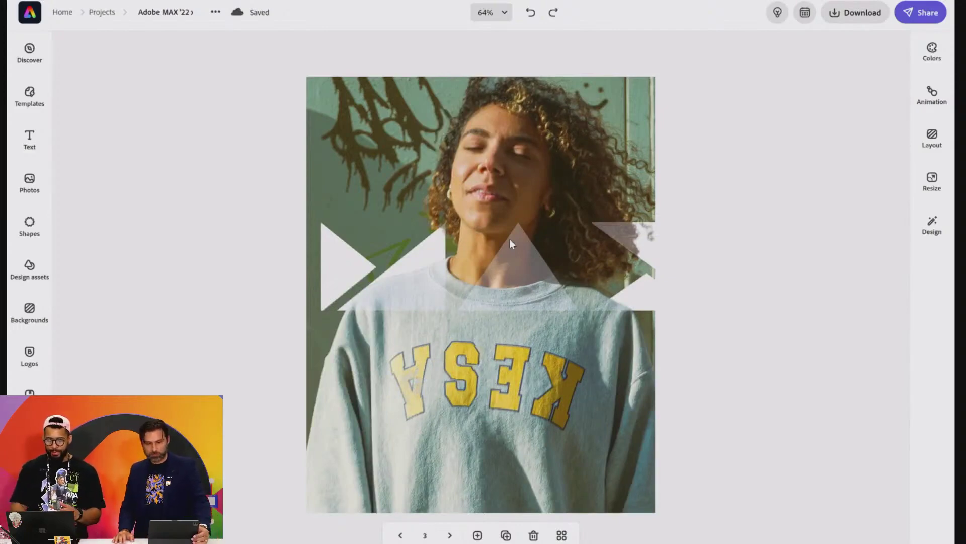
Select the white lettering layer behind the woman's cutout and scale it down to fit within the page width.
click(526, 263)
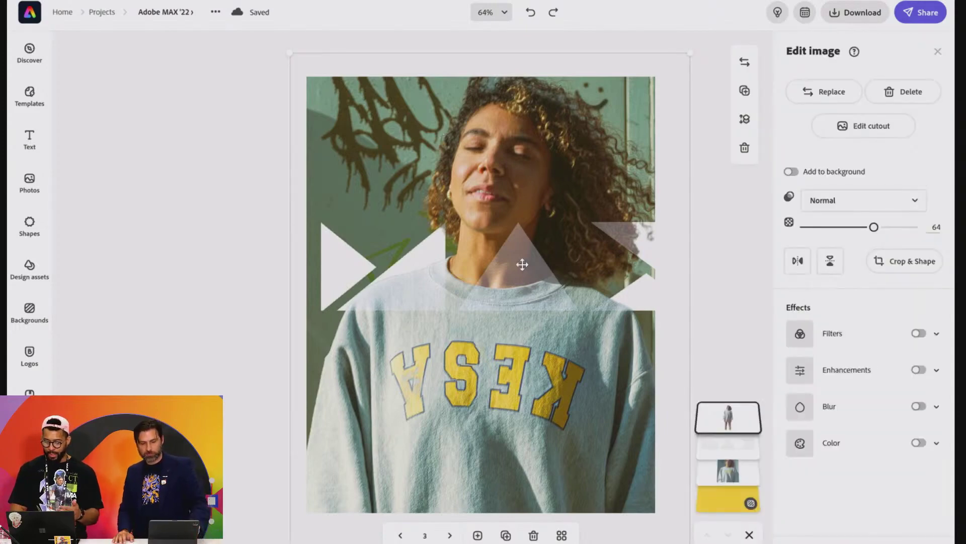
click(717, 441)
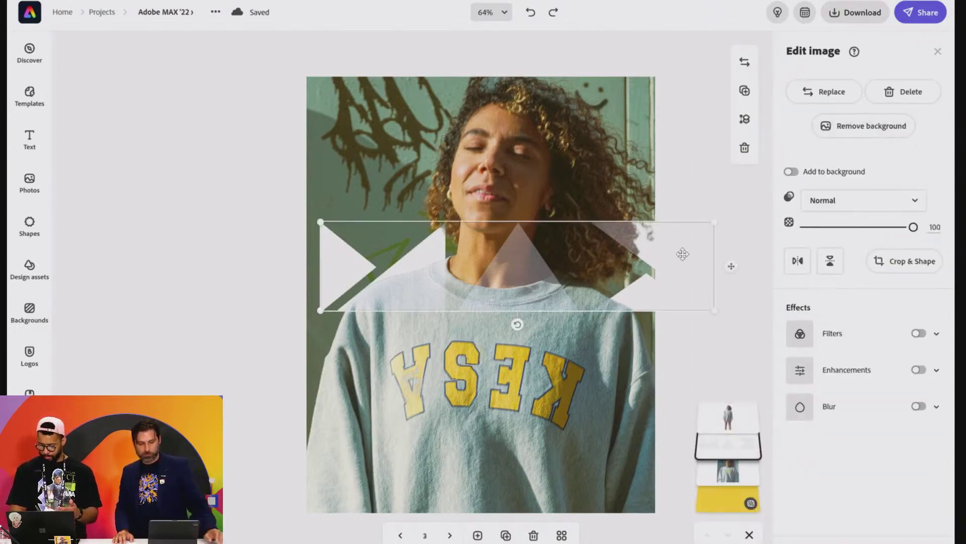
drag(609, 231, 607, 227)
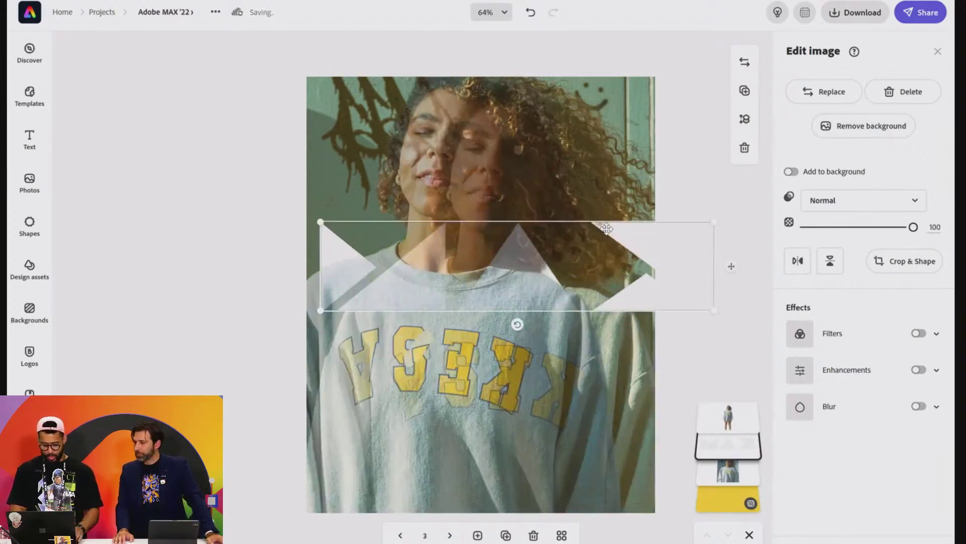
key(ctrl+z)
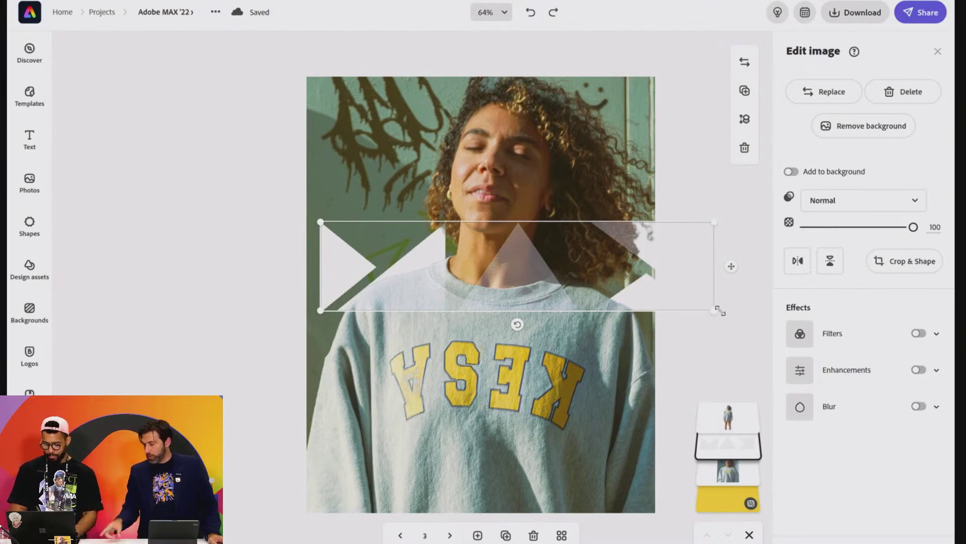
drag(715, 309, 650, 288)
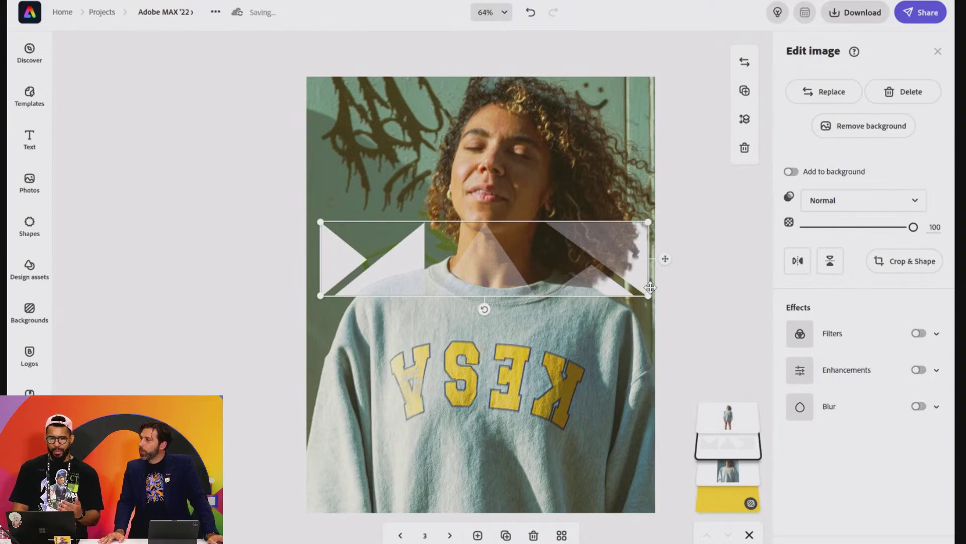
click(851, 14)
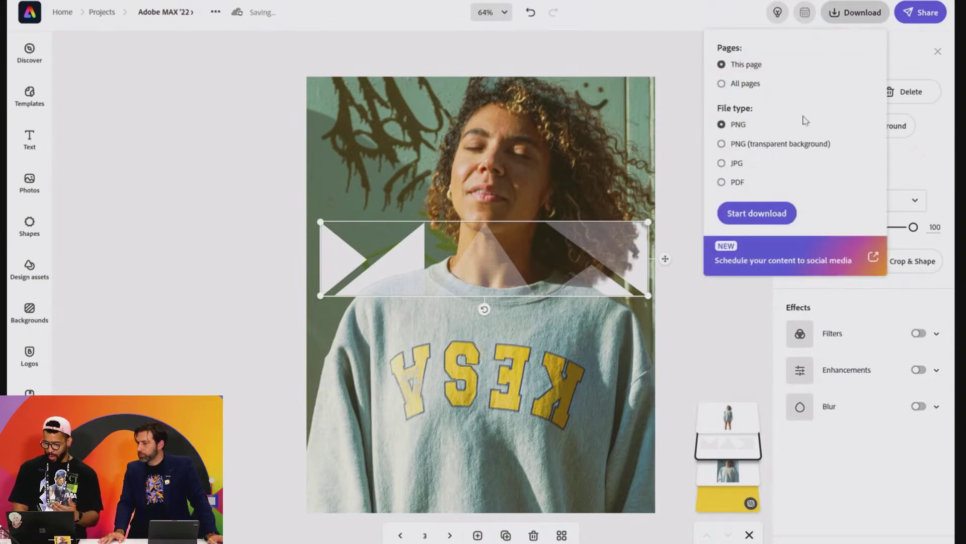
click(598, 175)
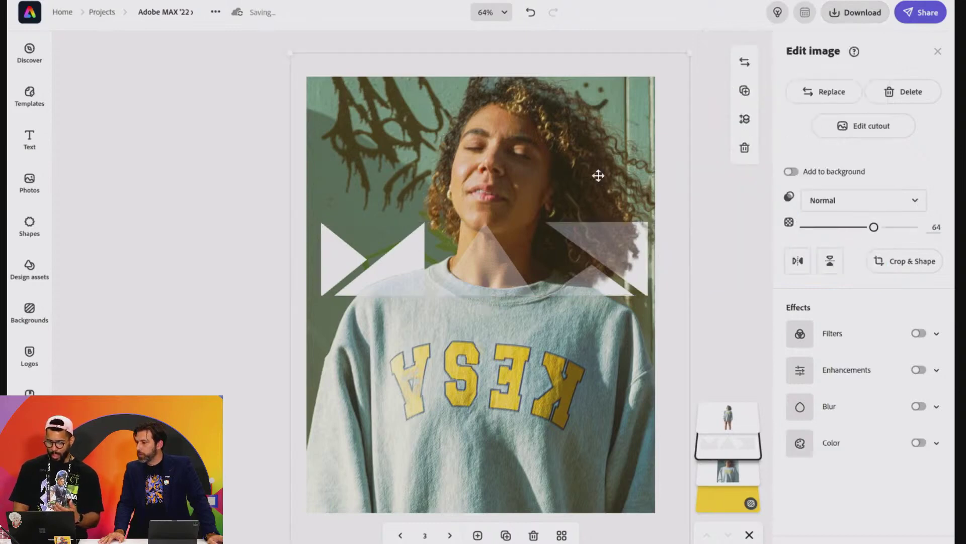
Set the white lettering layer's opacity to 87 and the woman's cutout layer's opacity to 100.
click(732, 447)
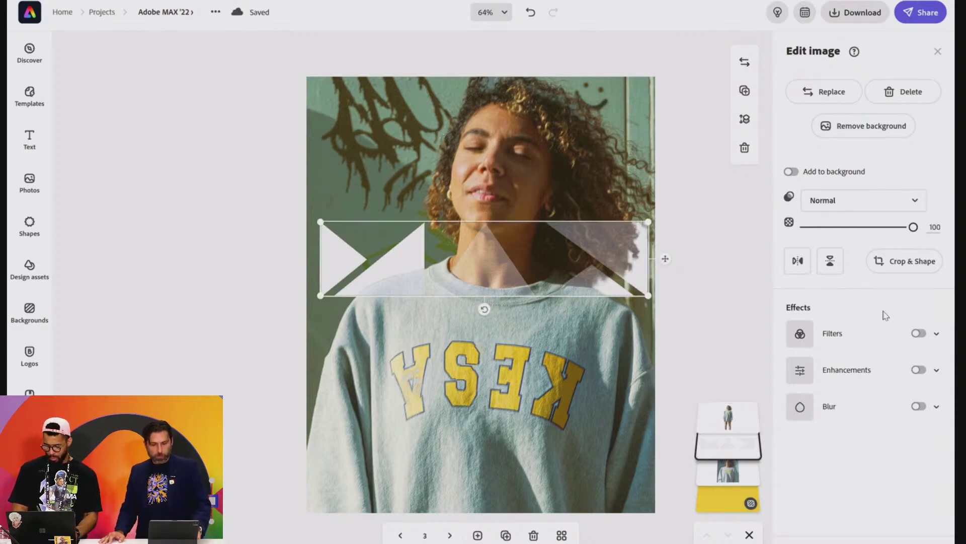
drag(909, 231, 902, 232)
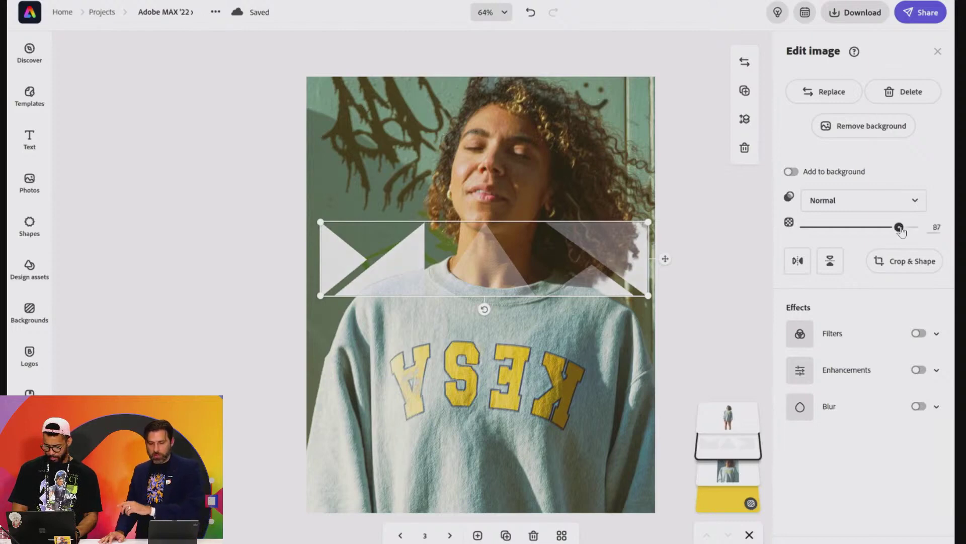
click(735, 418)
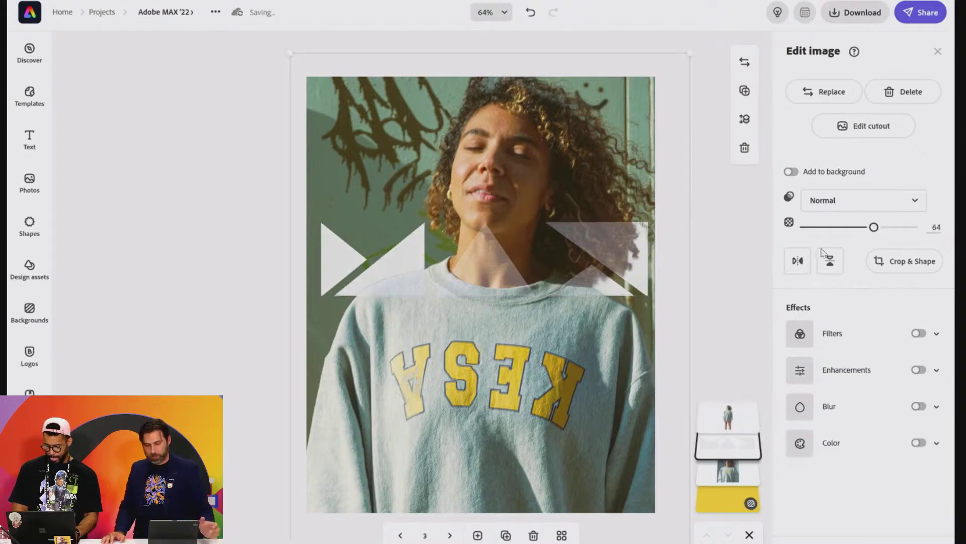
drag(877, 226, 926, 228)
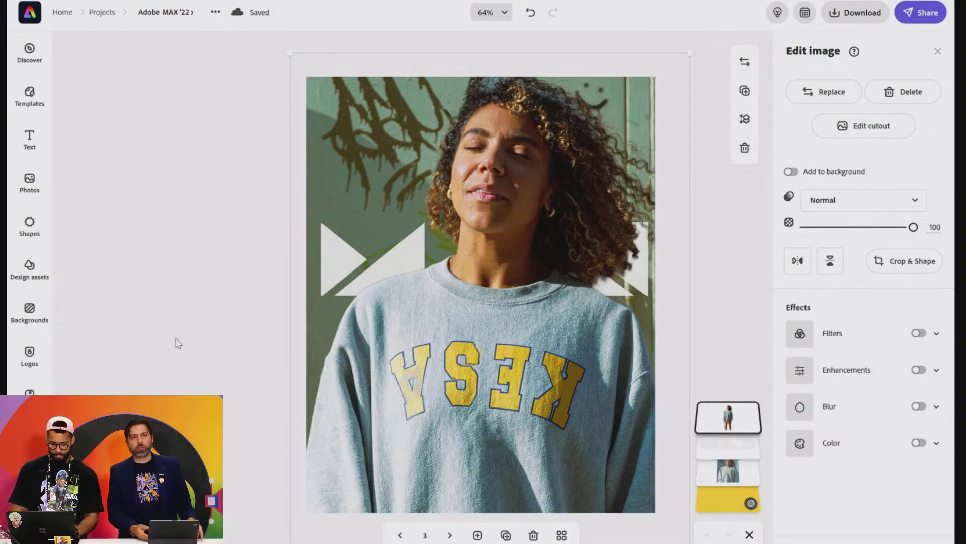
Add the white wave-and-signature graphic from the Adobe MAX '22 x KESA library over the sweatshirt and delete its duplicate across the woman's face.
click(29, 392)
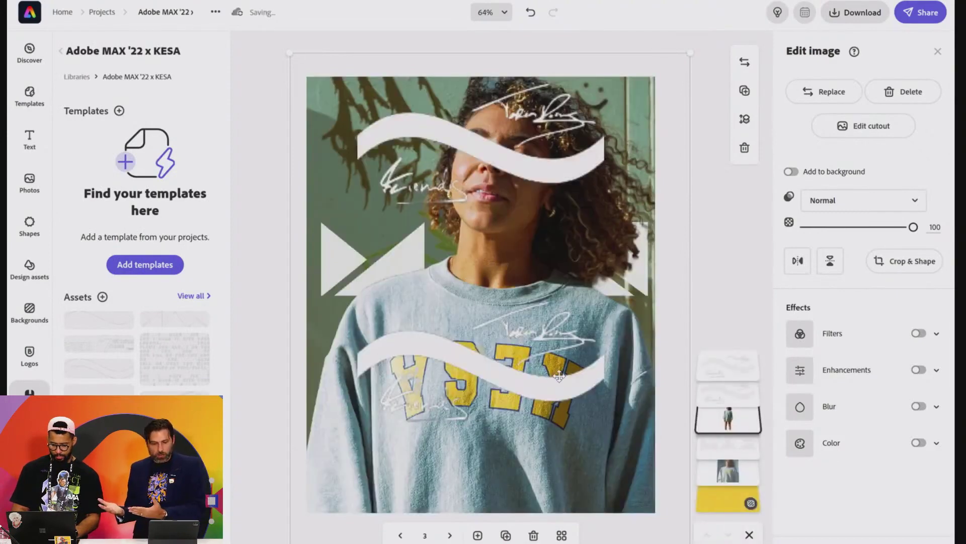
drag(558, 375, 551, 412)
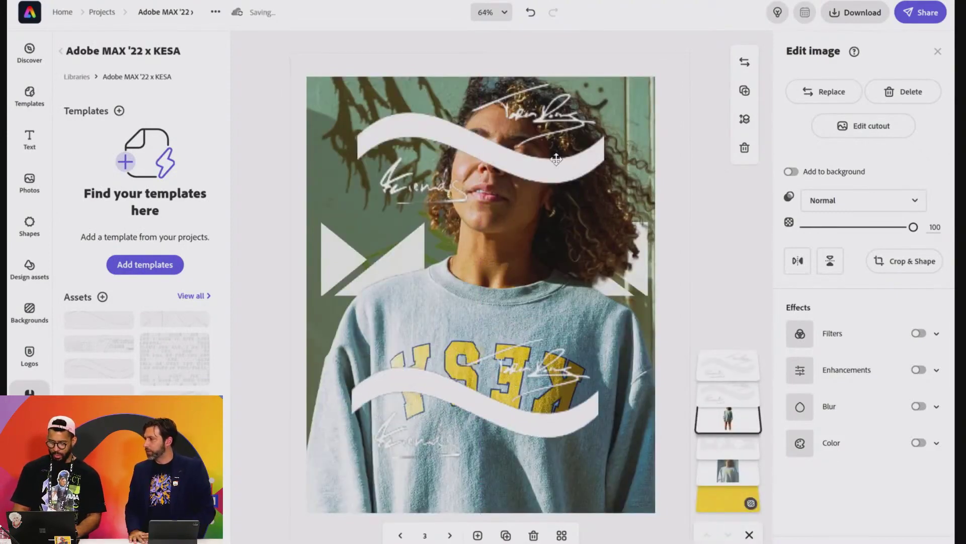
click(556, 159)
key(Escape)
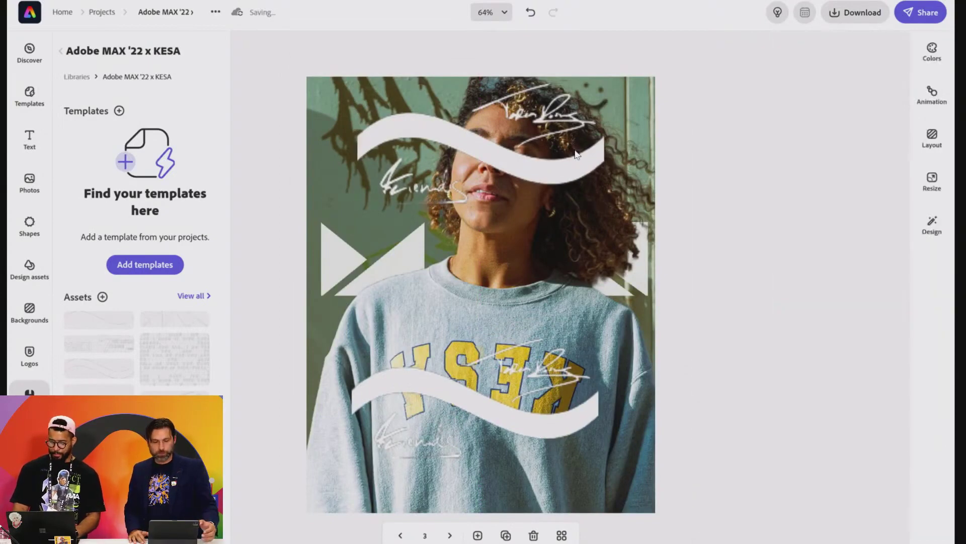
click(576, 154)
key(Delete)
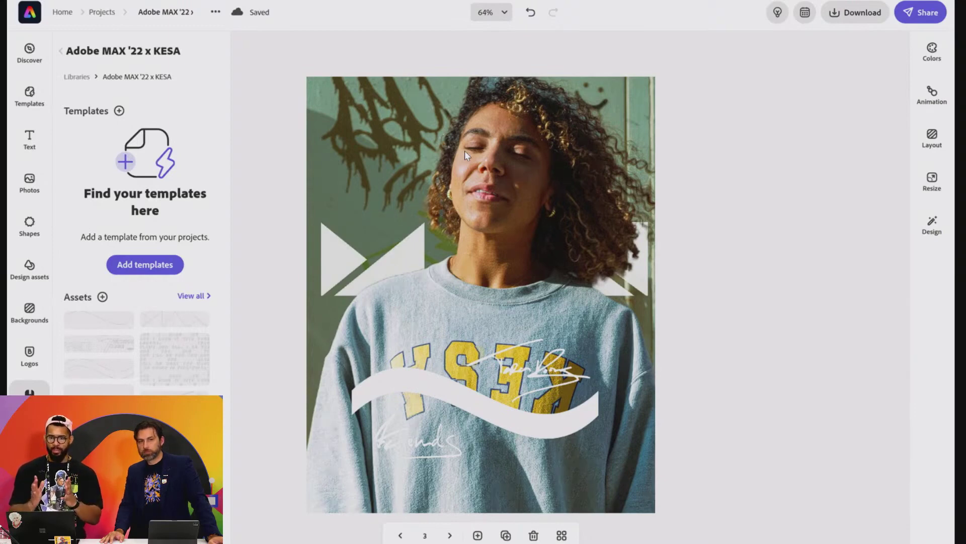
Enlarge the wave-and-signature graphic over the sweatshirt until it extends past both sides of the page.
click(350, 131)
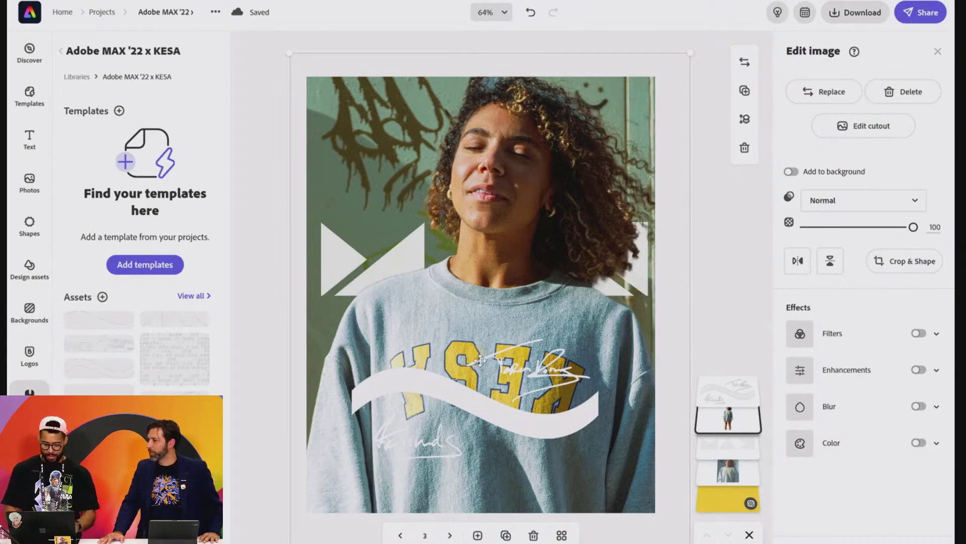
click(426, 385)
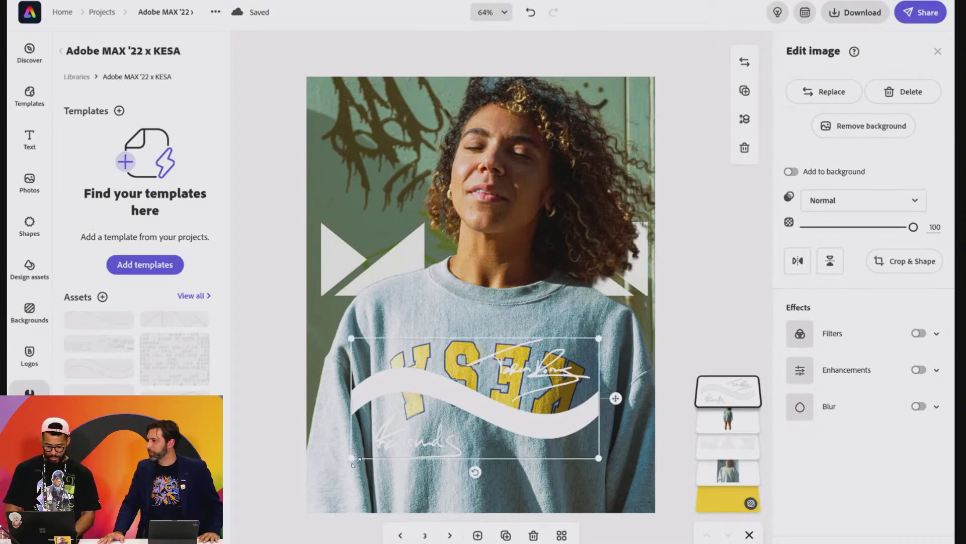
drag(351, 458, 289, 533)
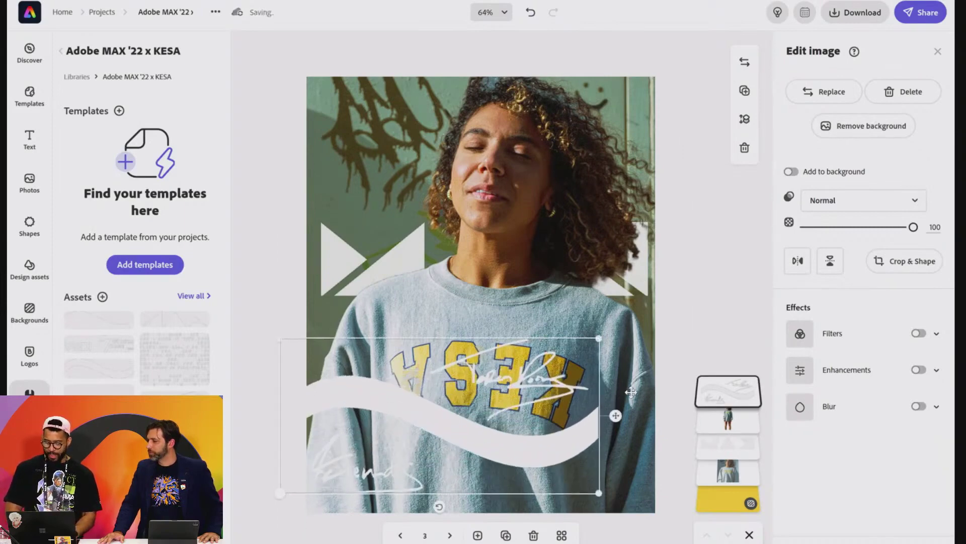
drag(599, 338, 669, 306)
drag(592, 428, 596, 455)
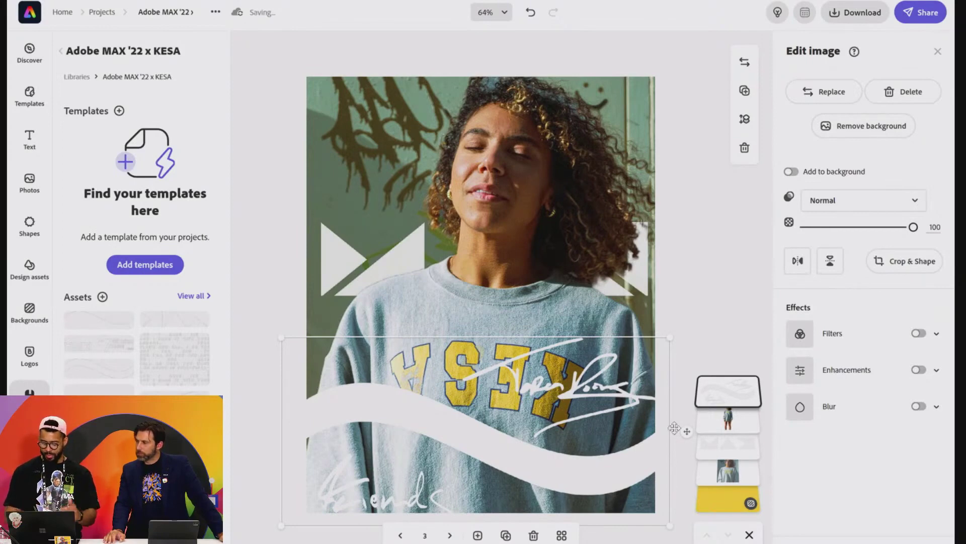
Move the wave-and-signature layer below the woman's cutout and the white lettering, and undo the stray canvas shift.
mouse_move(745, 405)
mouse_down()
mouse_move(738, 459)
mouse_move(735, 451)
mouse_up()
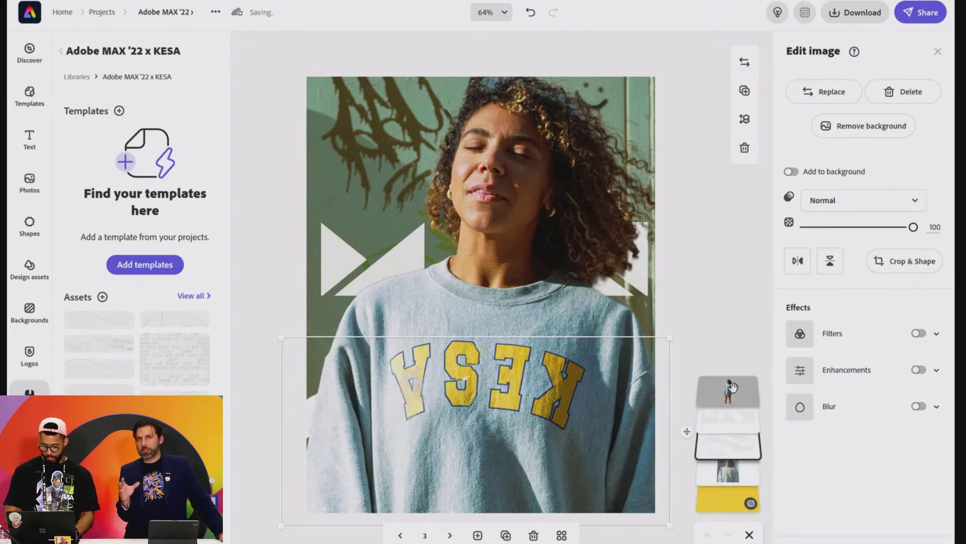
drag(467, 434, 447, 345)
key(ctrl+z)
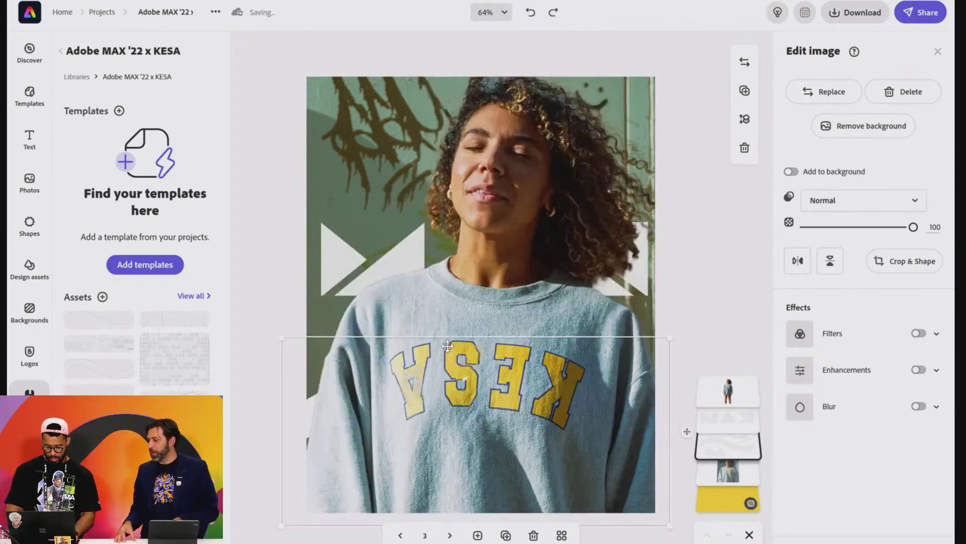
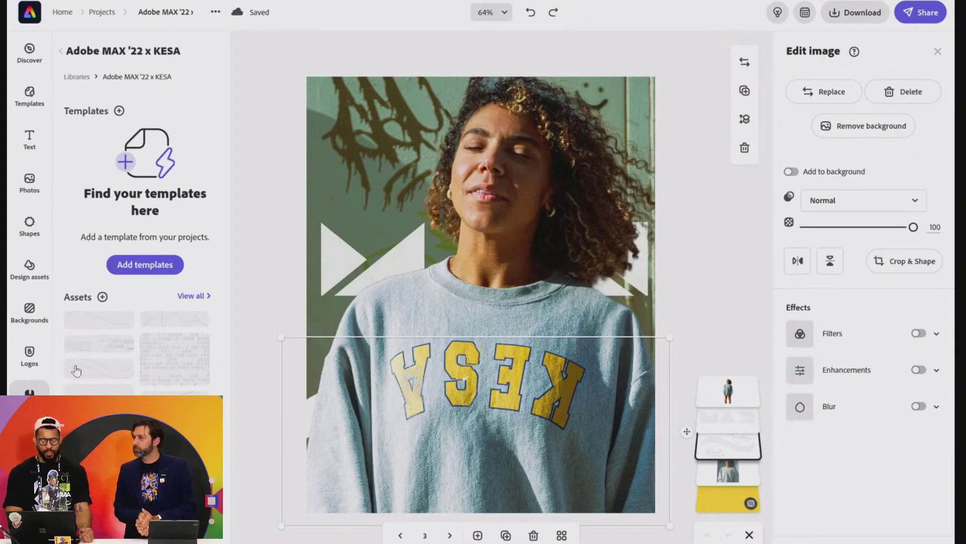
Duplicate page 3 and resize the copy to the Instagram story format.
click(506, 536)
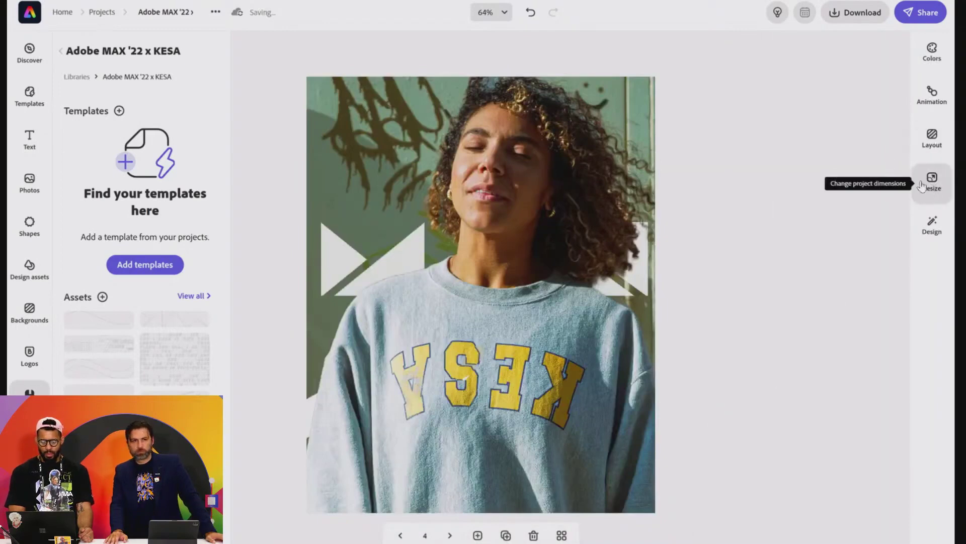
click(932, 187)
click(815, 266)
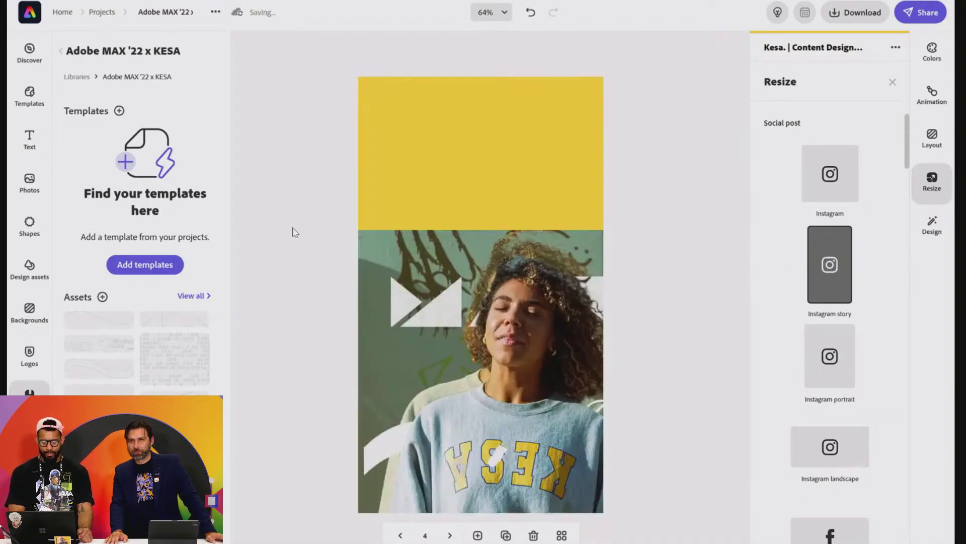
Select all images on the story page, move them up and left to cover most of the yellow background, and return to page 3.
drag(293, 231, 526, 357)
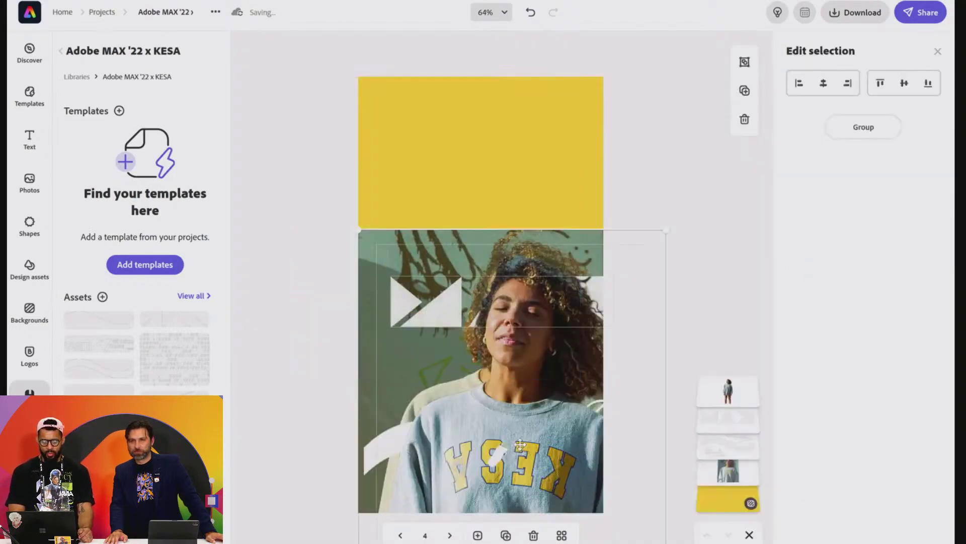
drag(522, 446, 491, 316)
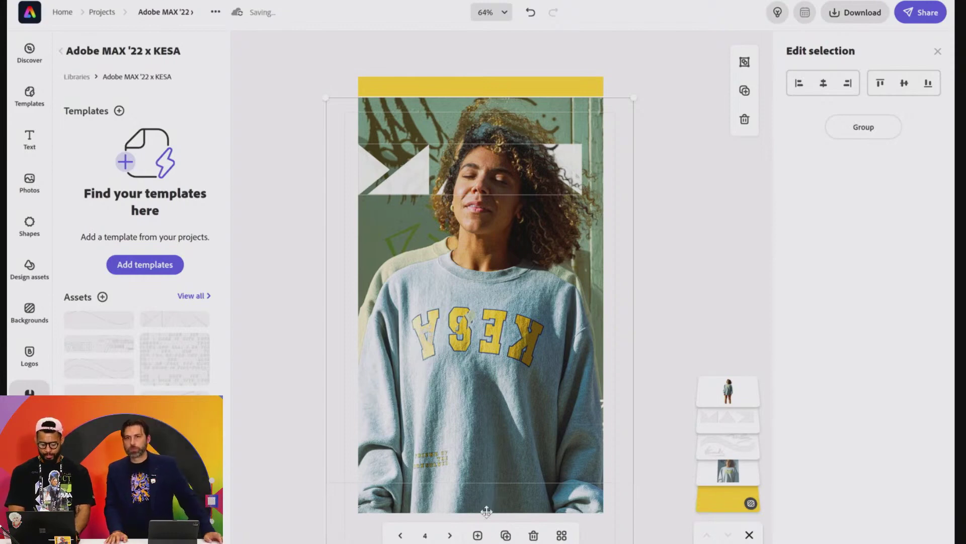
click(400, 535)
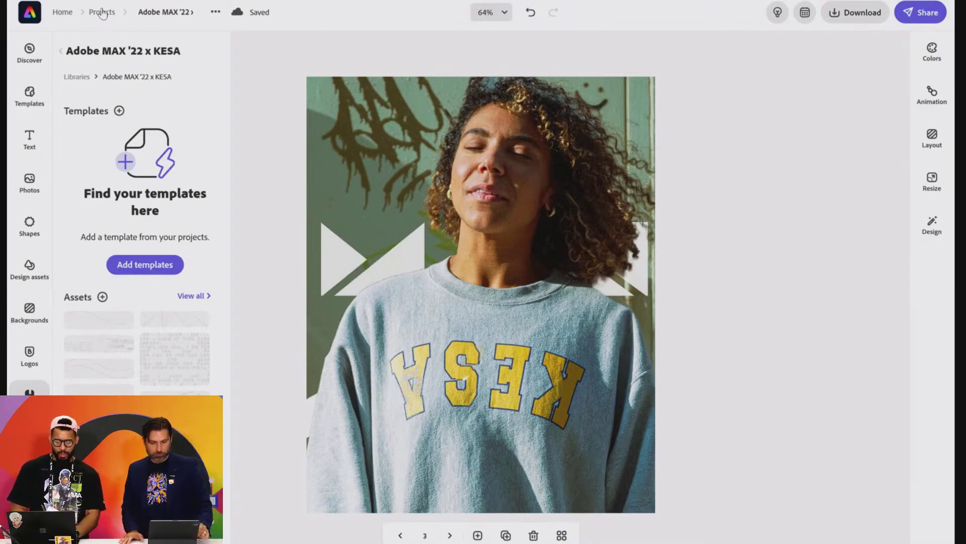
Return to the home page and start a new project from the popular "Far to Go" template.
click(64, 12)
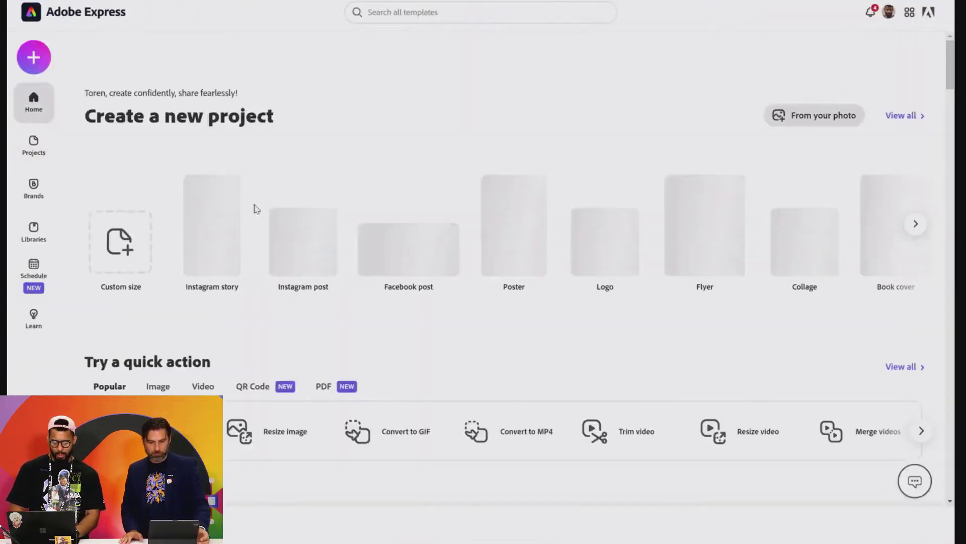
scroll(578, 332, down, 9)
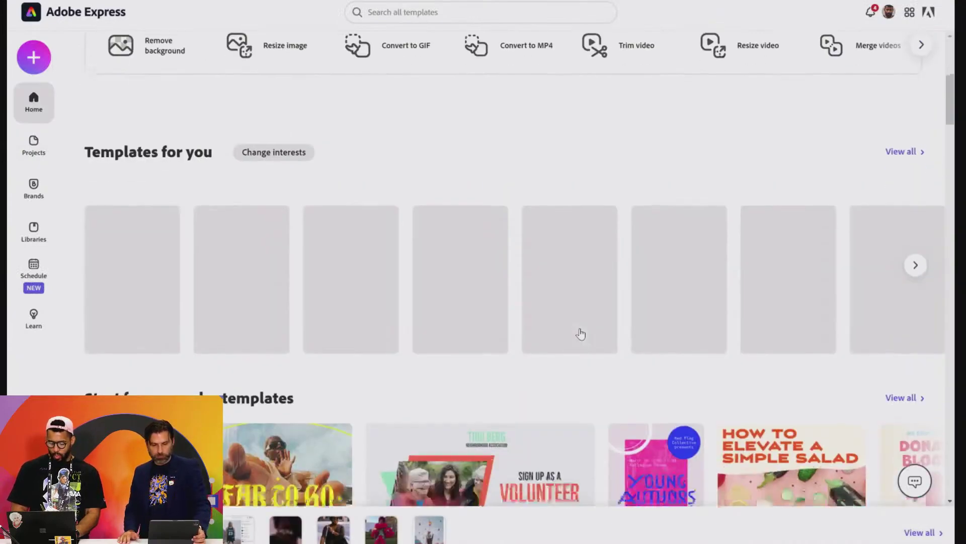
scroll(581, 332, down, 3)
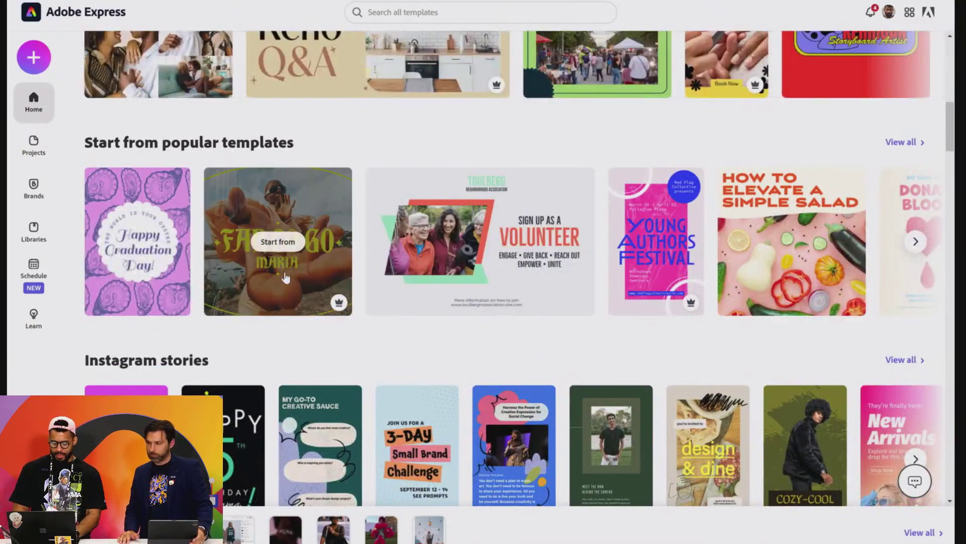
click(285, 277)
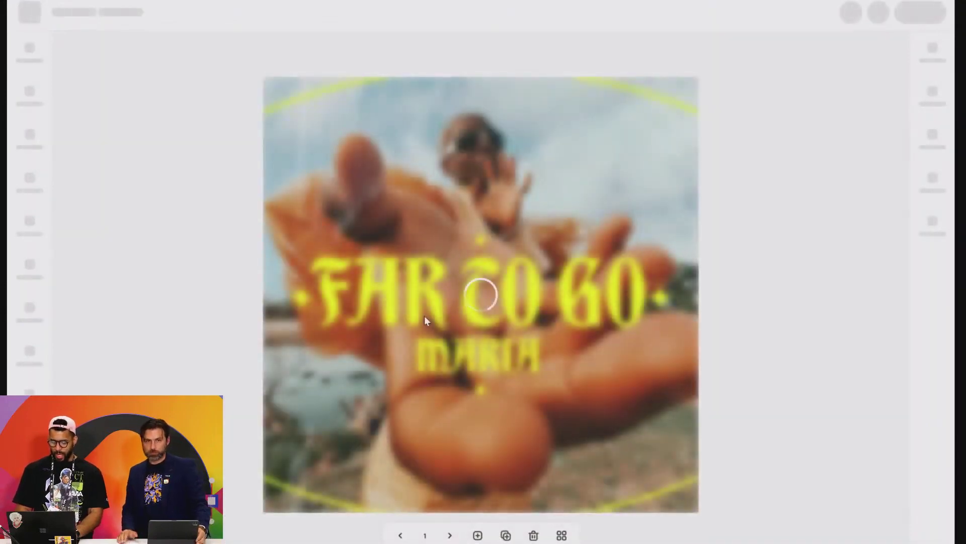
Shift the template's yellow ellipse outline down and right, copy its hex color, and recolor its border with the Kesa brand off-white #F5F5F5.
click(439, 294)
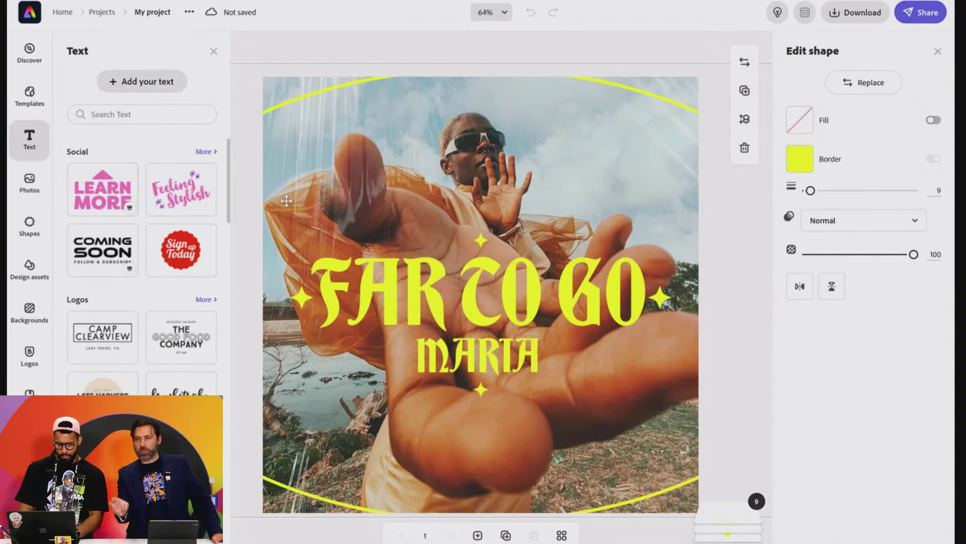
drag(357, 198, 449, 313)
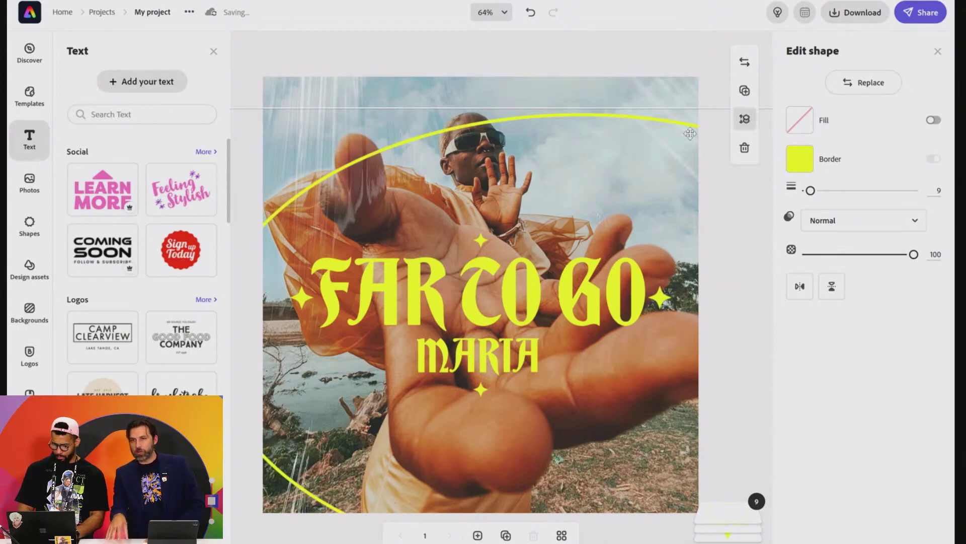
click(799, 160)
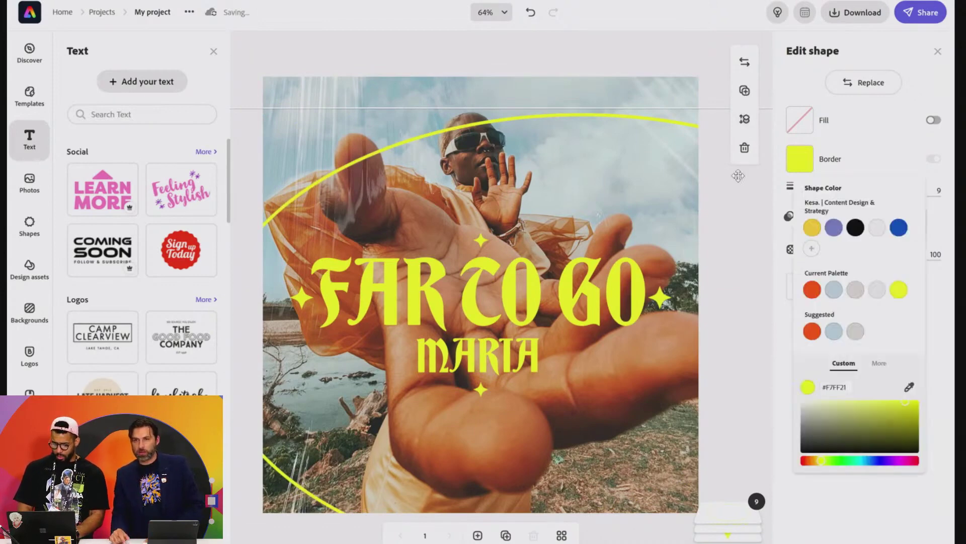
click(832, 388)
key(ctrl+c)
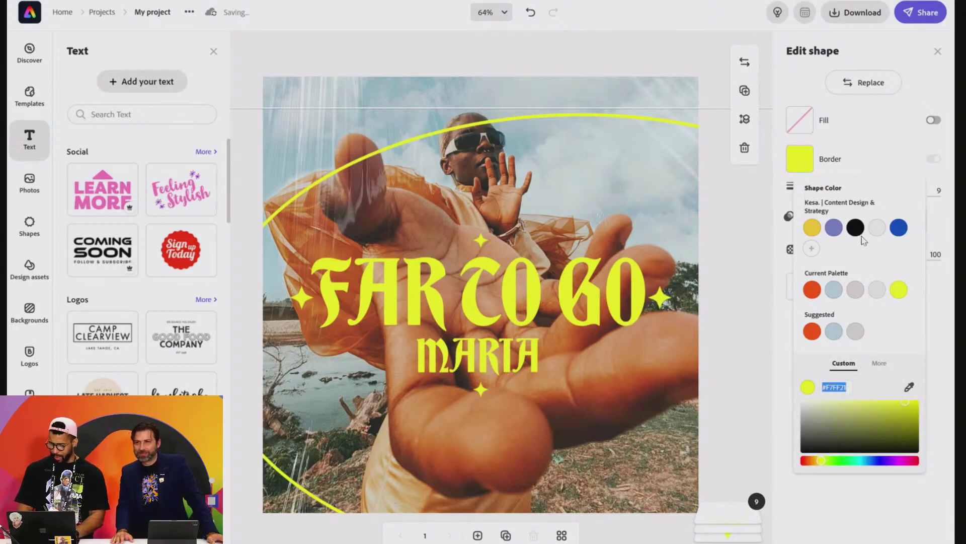
click(877, 228)
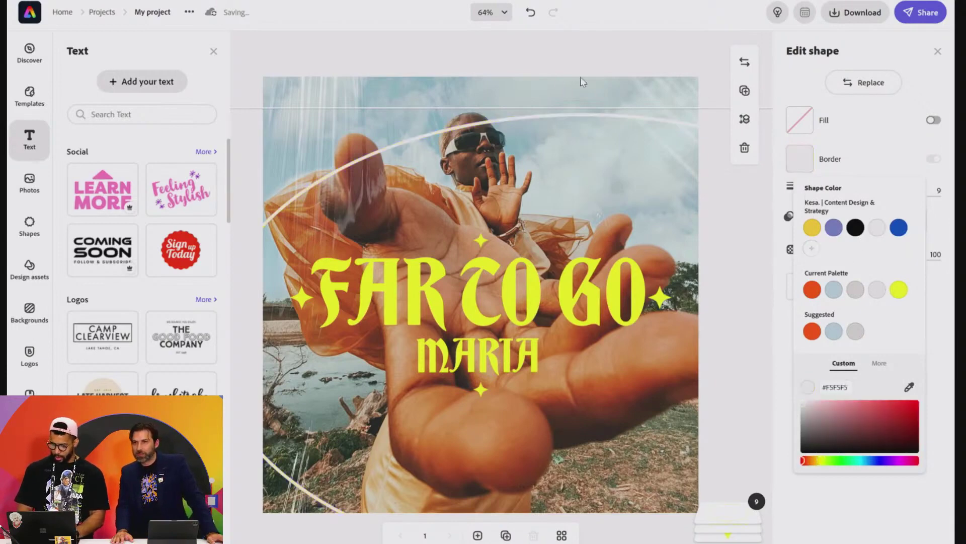
Move the ellipse outline back up to the page's horizontal center, arching above the man's head, and send it two levels backward.
drag(557, 116, 471, 102)
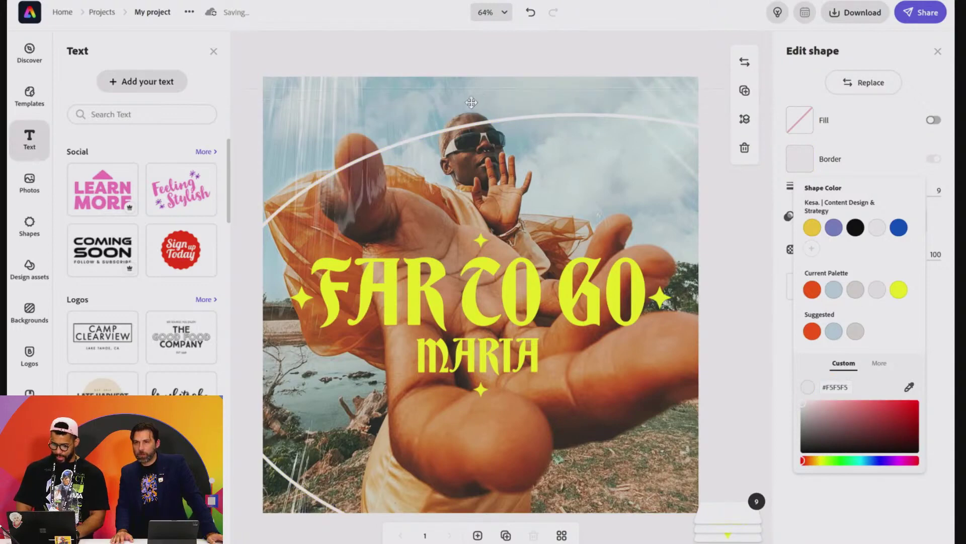
click(748, 122)
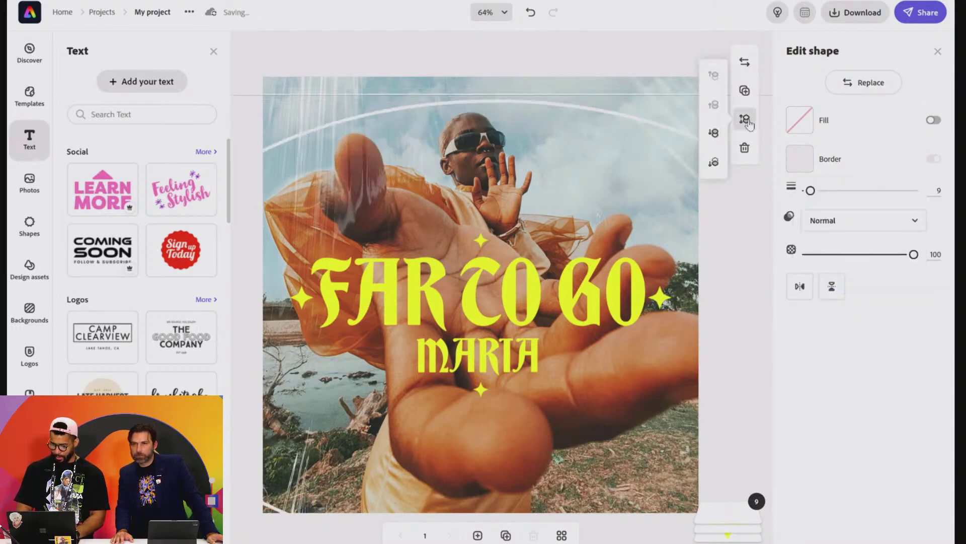
click(721, 133)
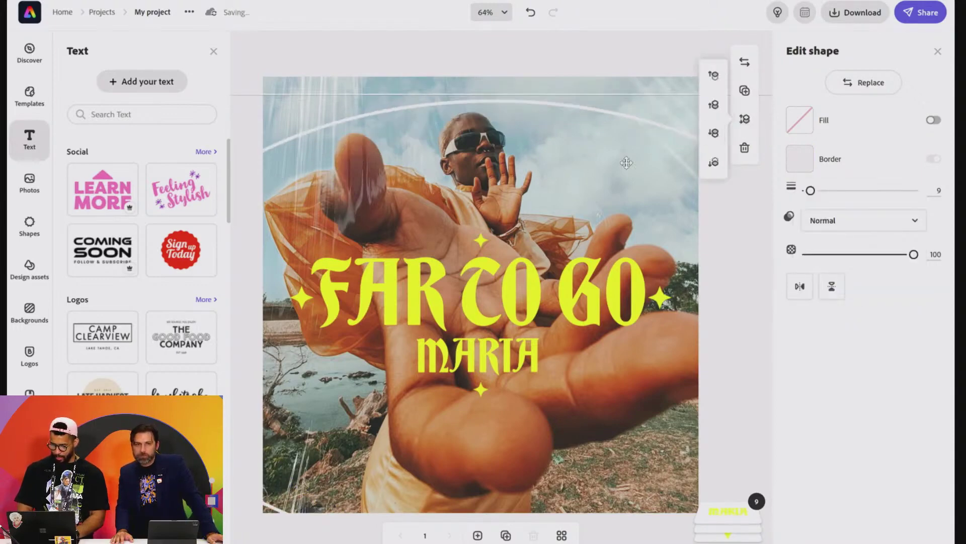
click(714, 134)
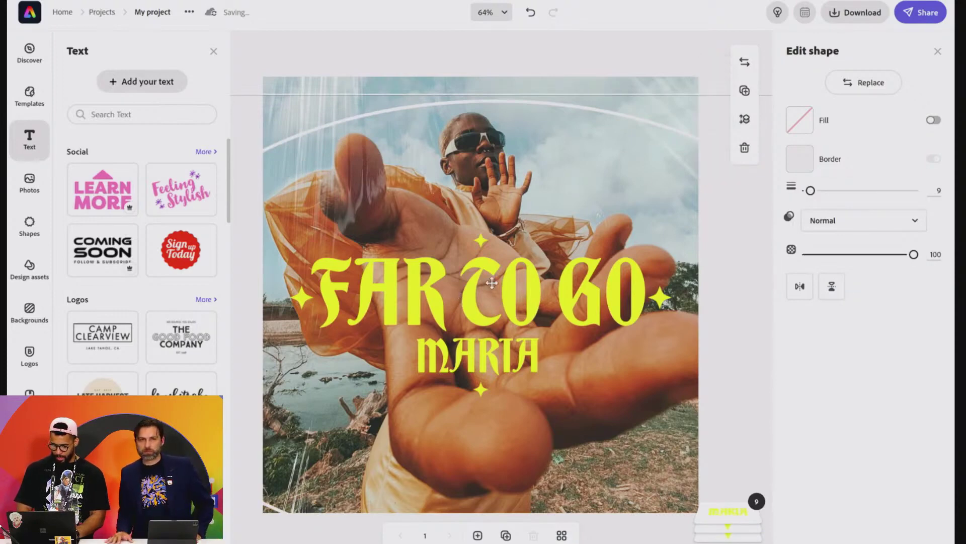
Move the off-white ellipse outline down until its upper arc crosses the "FAR TO GO" title.
key(shift+Down)
key(shift+Down)
key(shift+Down)
key(shift+Down)
key(shift+Down)
key(shift+Down)
key(shift+Down)
key(shift+Down)
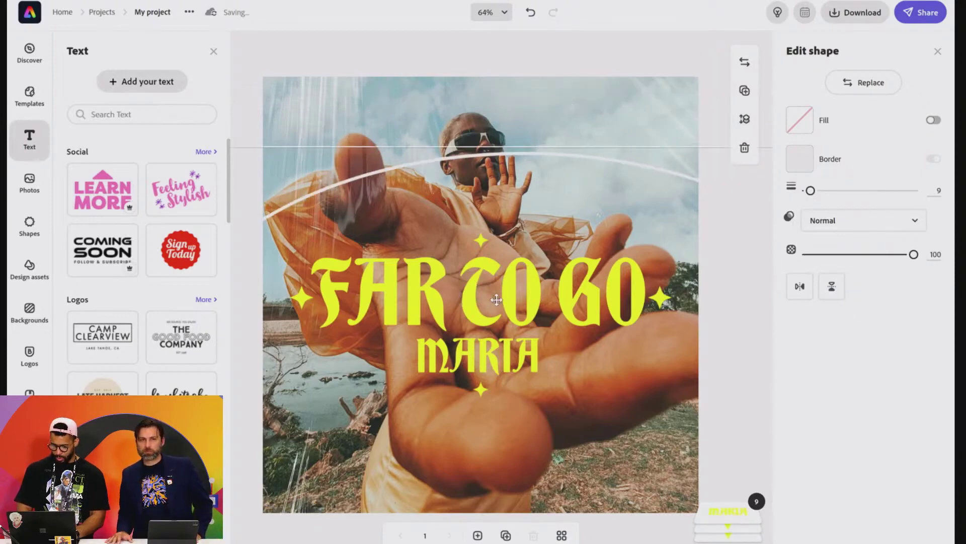
key(shift+Down)
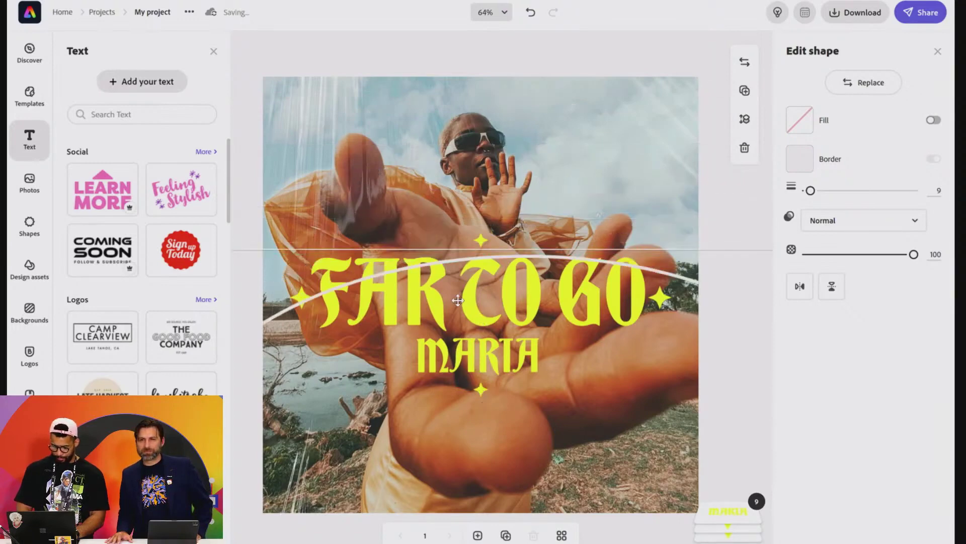
Remove the fill from the small star above the title and give it a border in the copied template yellow.
click(482, 241)
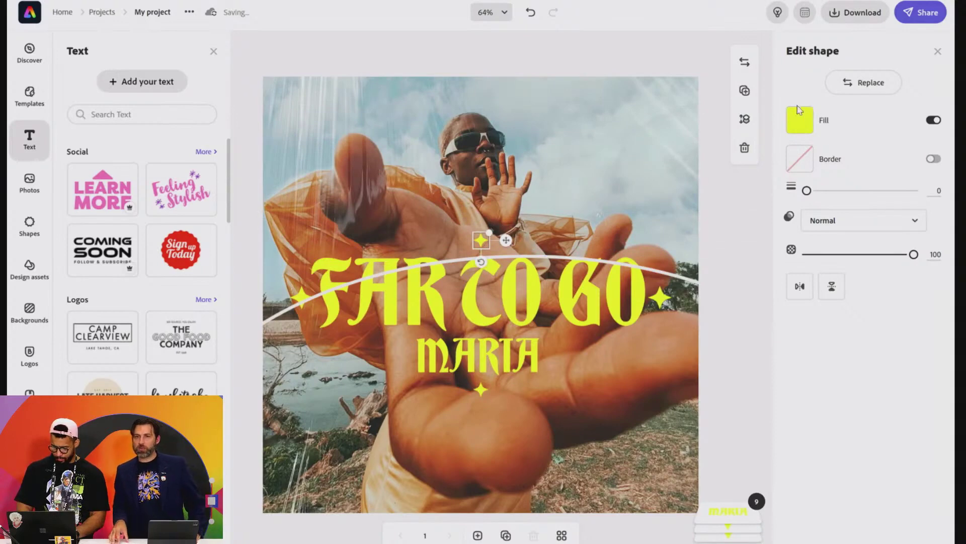
click(932, 121)
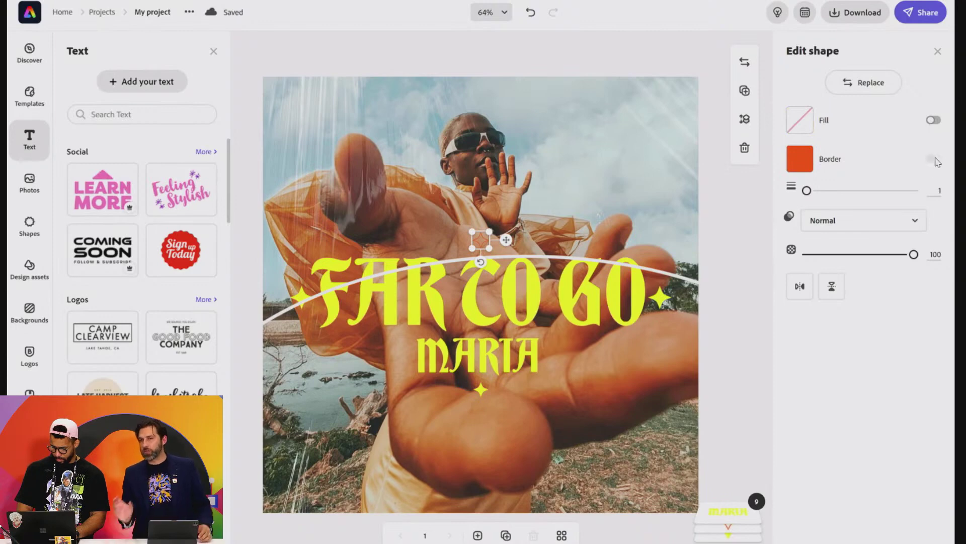
click(800, 158)
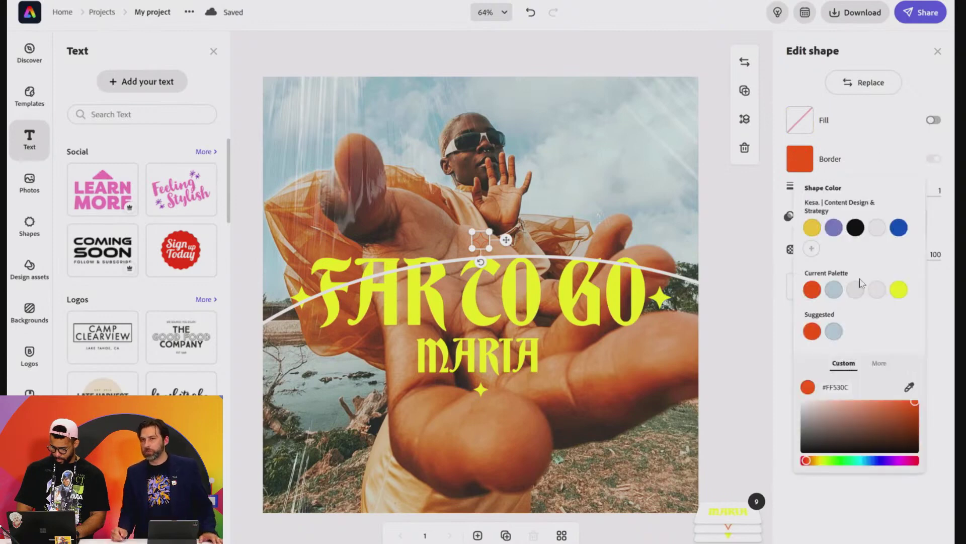
click(834, 387)
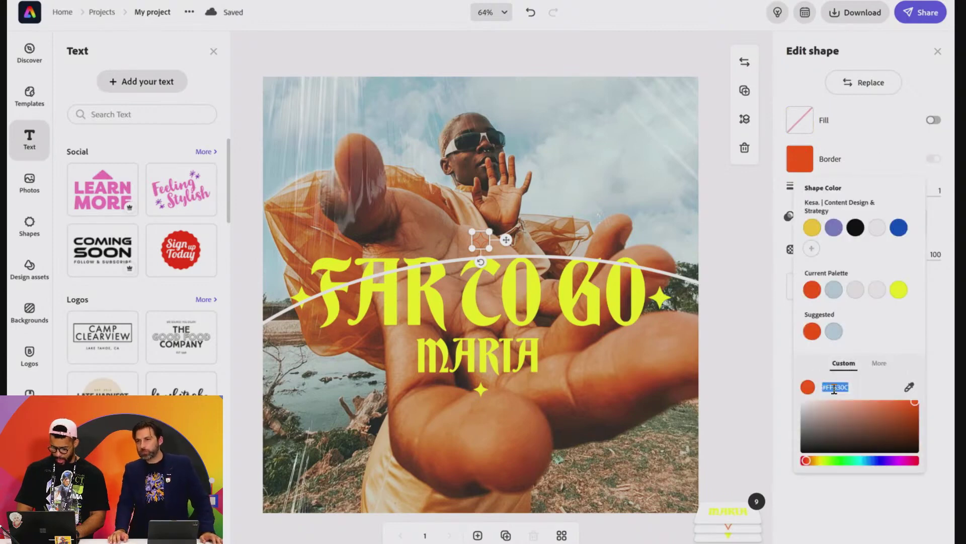
key(ctrl+v)
key(Return)
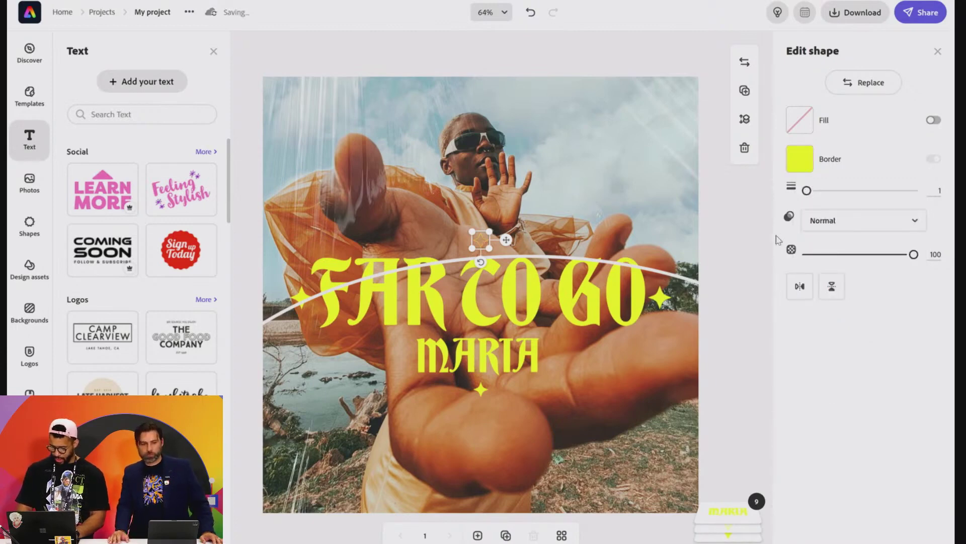
Enlarge the outlined star up and left over the palm and set its border thickness to 12.
drag(807, 191, 850, 195)
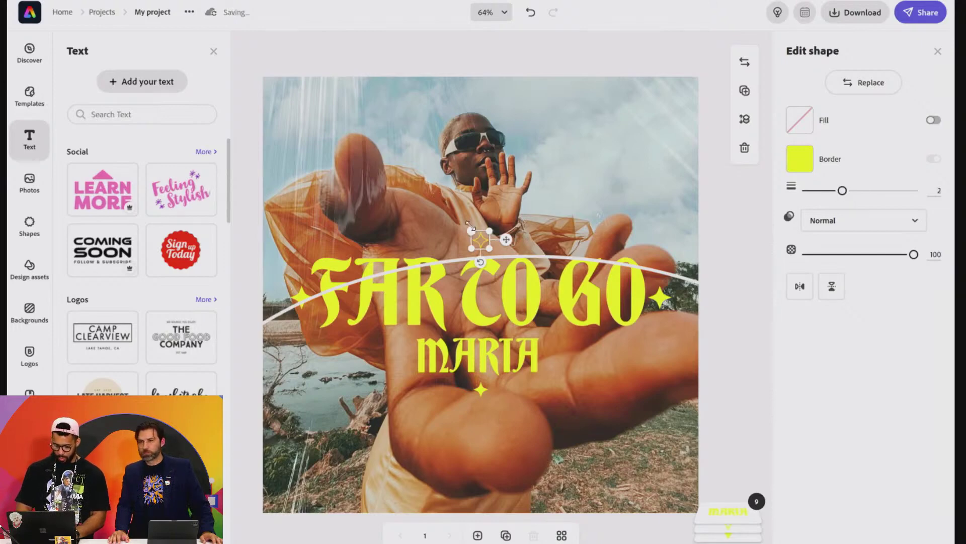
drag(471, 231, 367, 164)
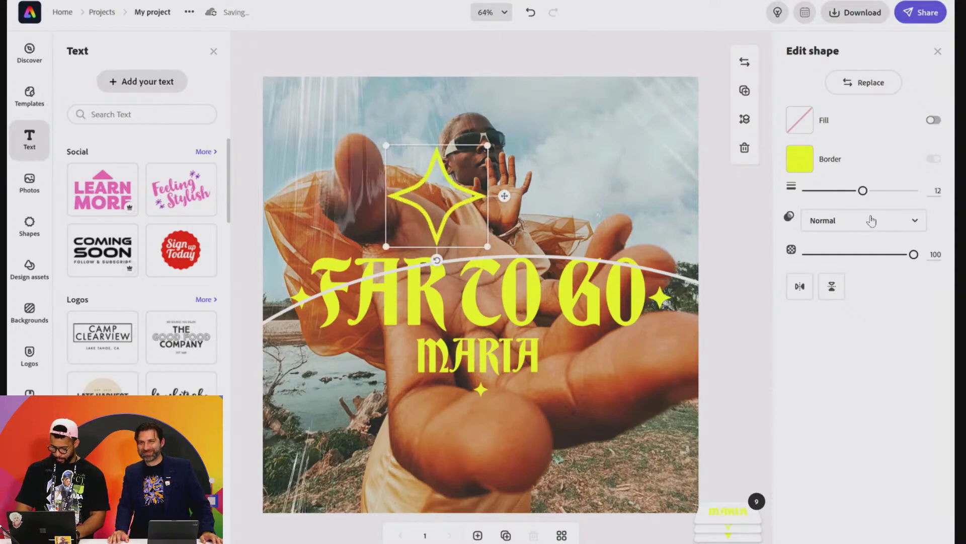
Delete the light-streak overlay image and shift the background photo up and to the right.
click(677, 106)
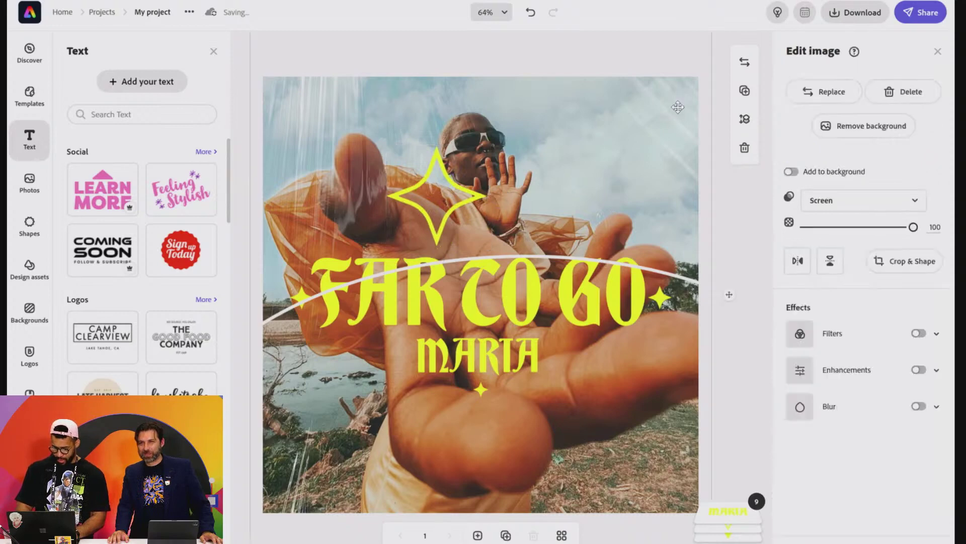
mouse_move(672, 110)
mouse_down()
mouse_move(633, 132)
mouse_move(567, 119)
mouse_move(636, 236)
mouse_move(700, 297)
mouse_move(847, 373)
mouse_move(832, 401)
mouse_move(787, 425)
mouse_move(768, 421)
mouse_move(755, 380)
mouse_move(632, 266)
mouse_up()
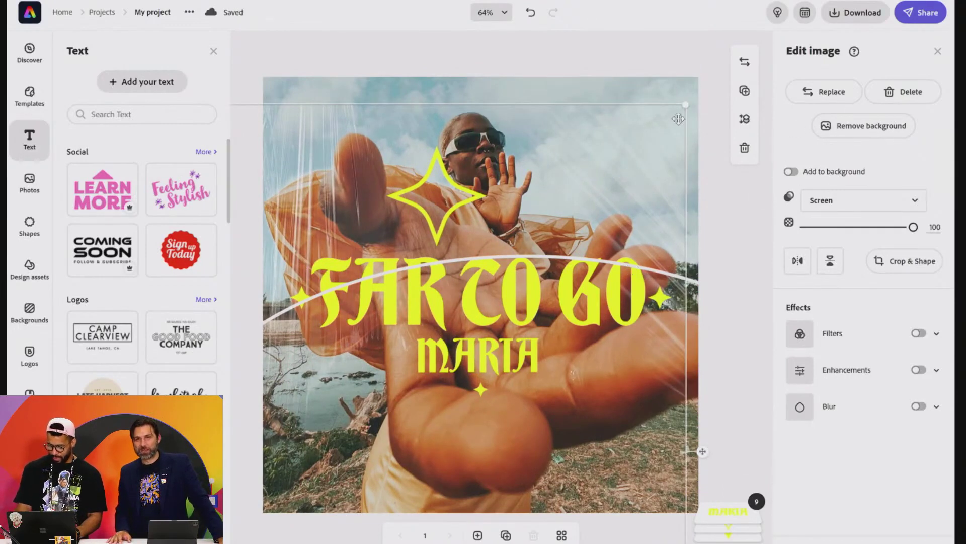
key(Delete)
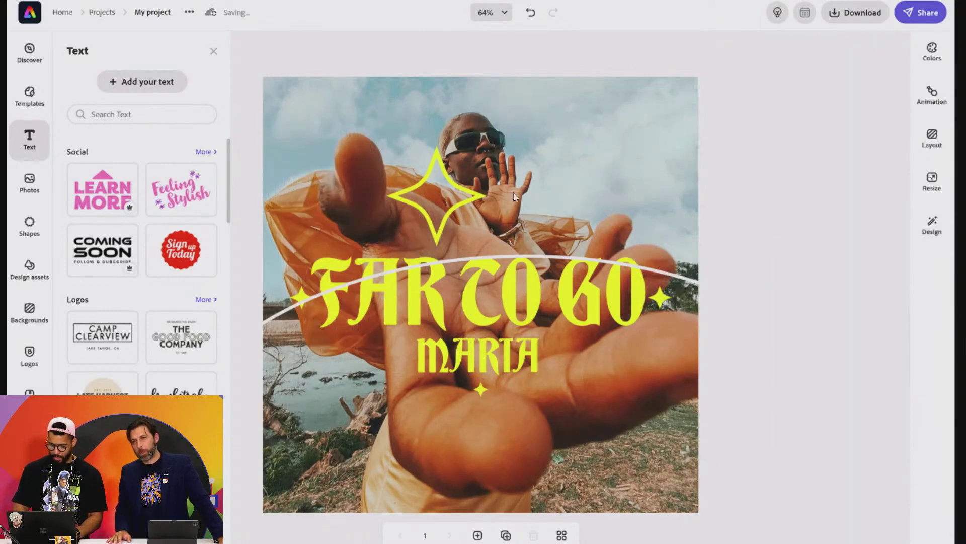
click(514, 191)
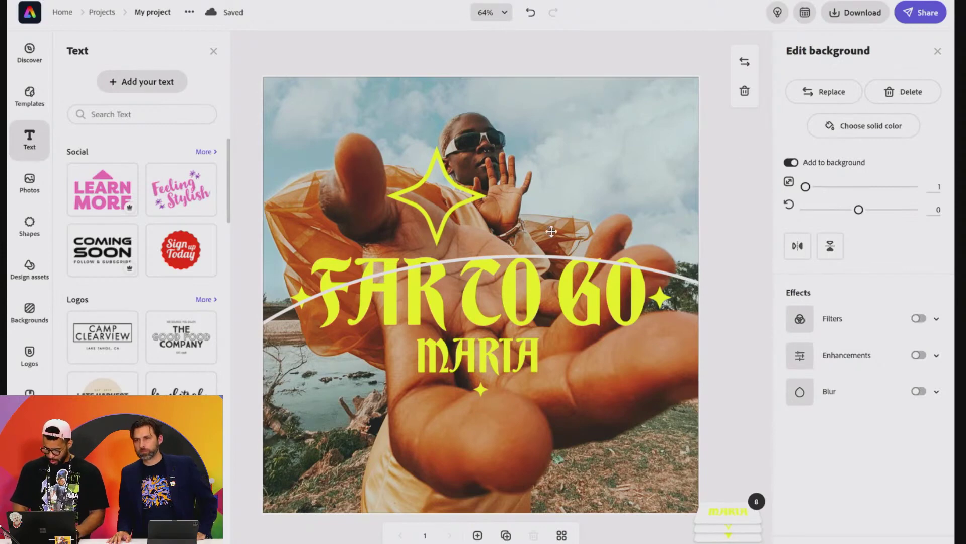
drag(560, 230, 640, 189)
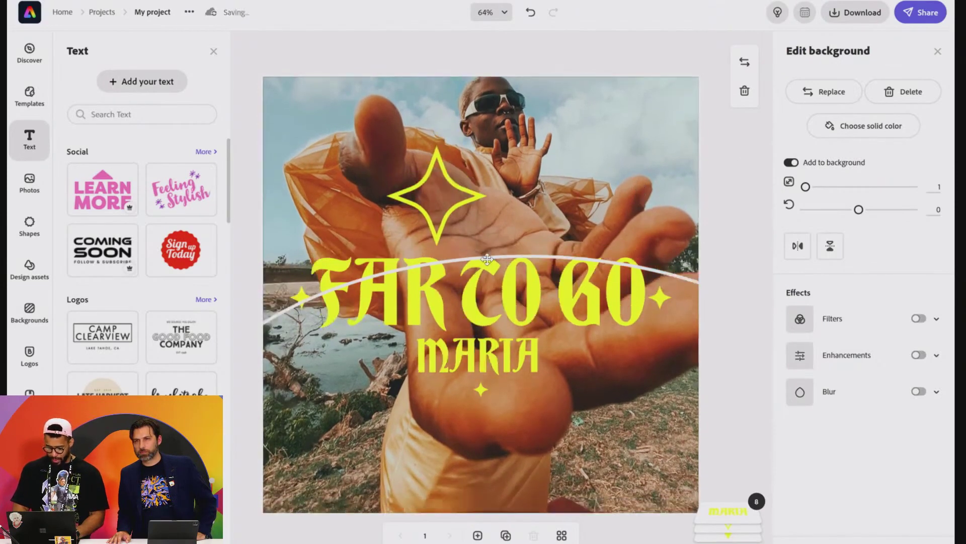
Shrink the ellipse outline and center it around the title, with its lower arc crossing the photo, undoing the accidental background deletion.
drag(485, 267, 327, 448)
key(Delete)
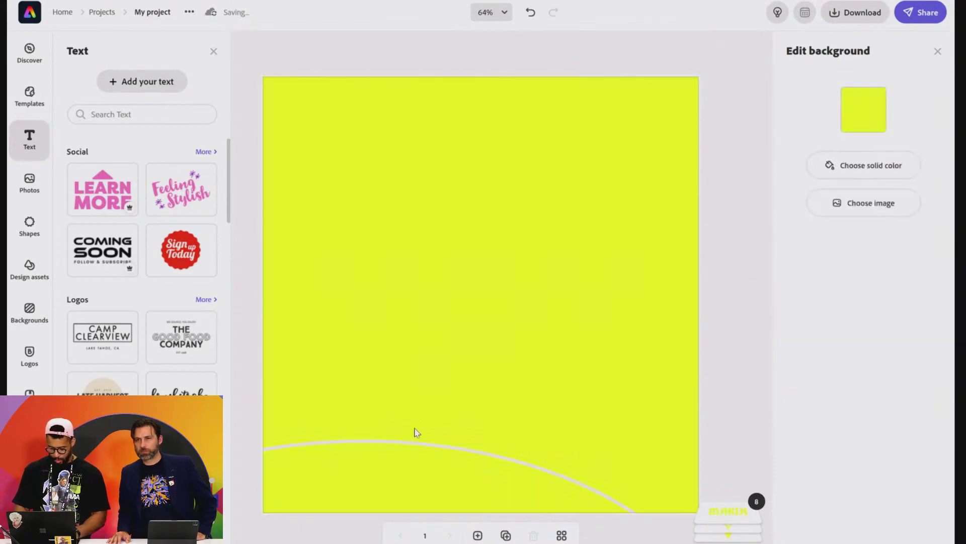
key(ctrl+z)
click(468, 449)
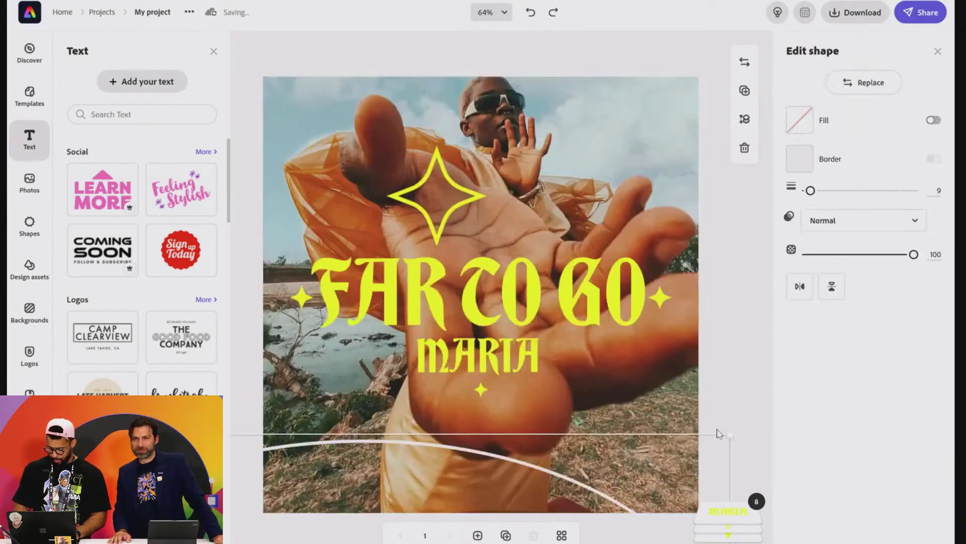
drag(732, 429, 709, 460)
drag(489, 484, 618, 79)
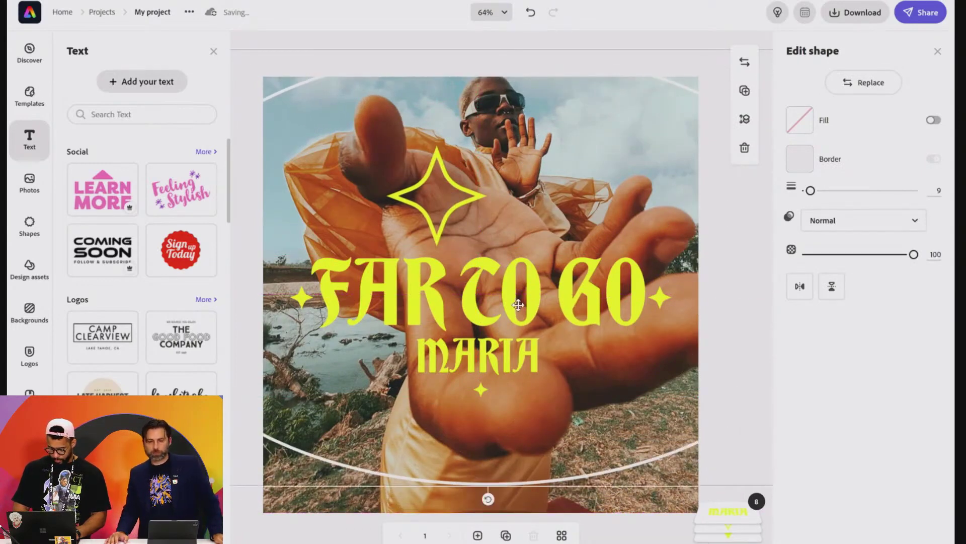
Send the ellipse outline two levels backward in the layer order.
click(742, 128)
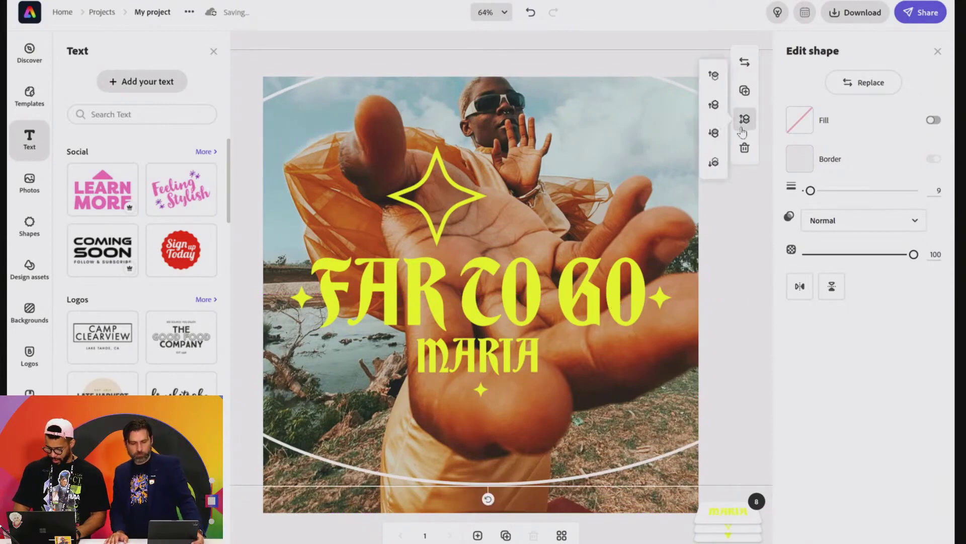
click(715, 134)
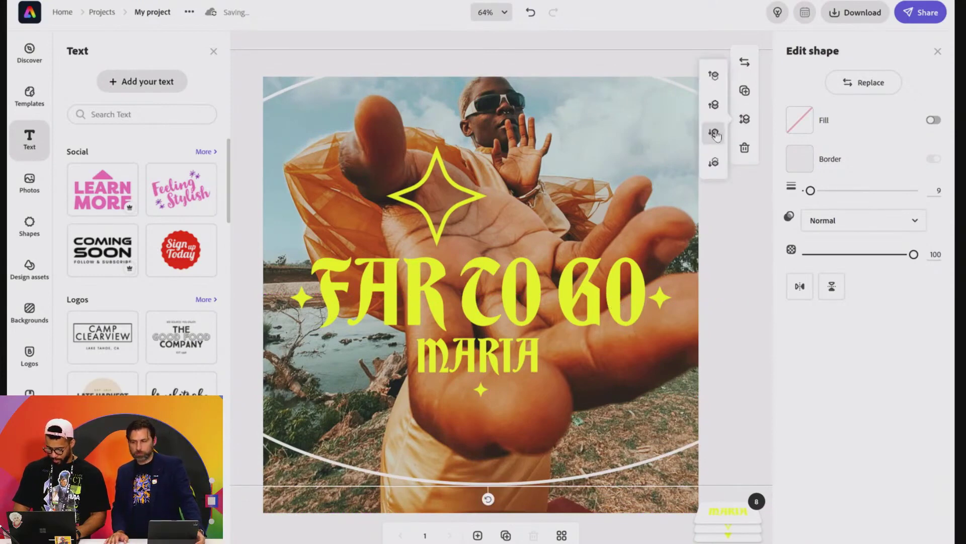
click(715, 134)
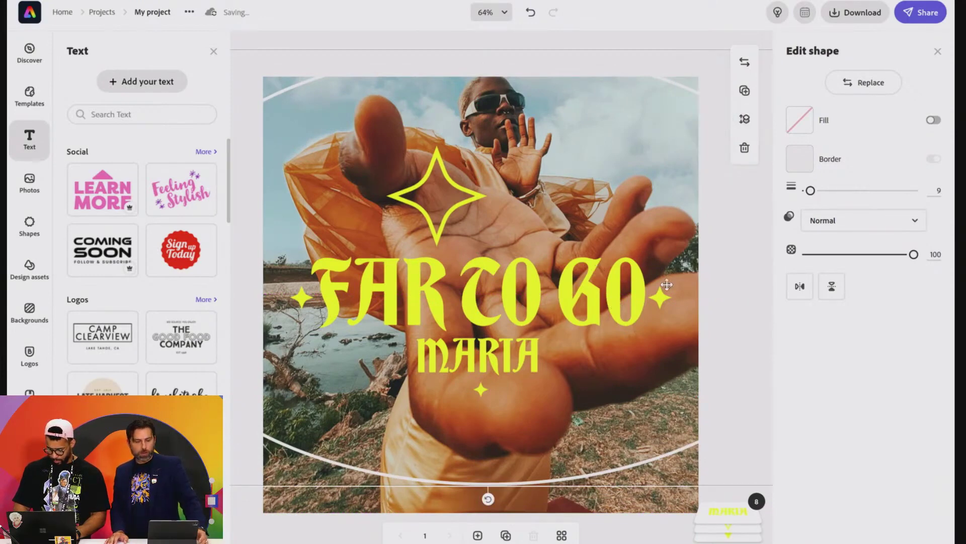
Replace the "FAR TO GO" title text with "KESA".
click(644, 317)
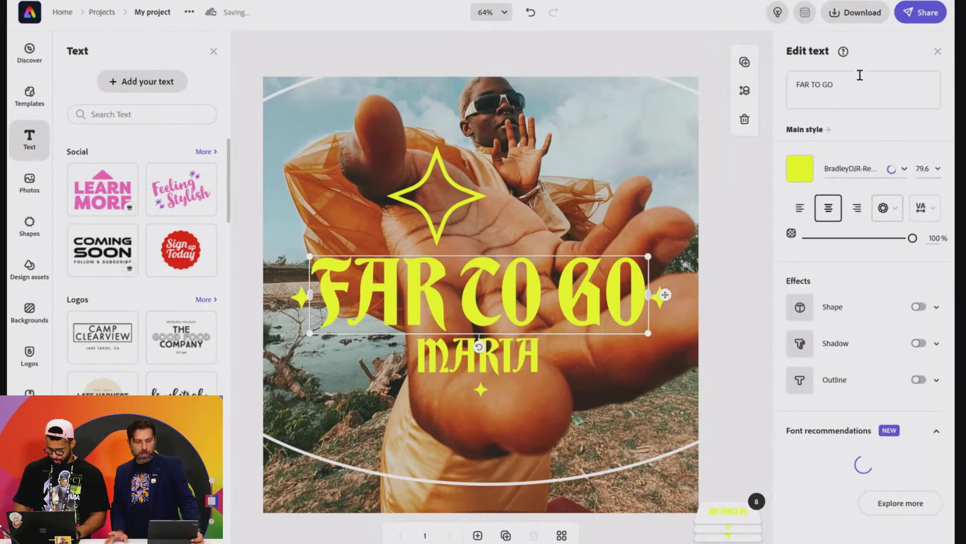
click(793, 100)
key(ctrl+e)
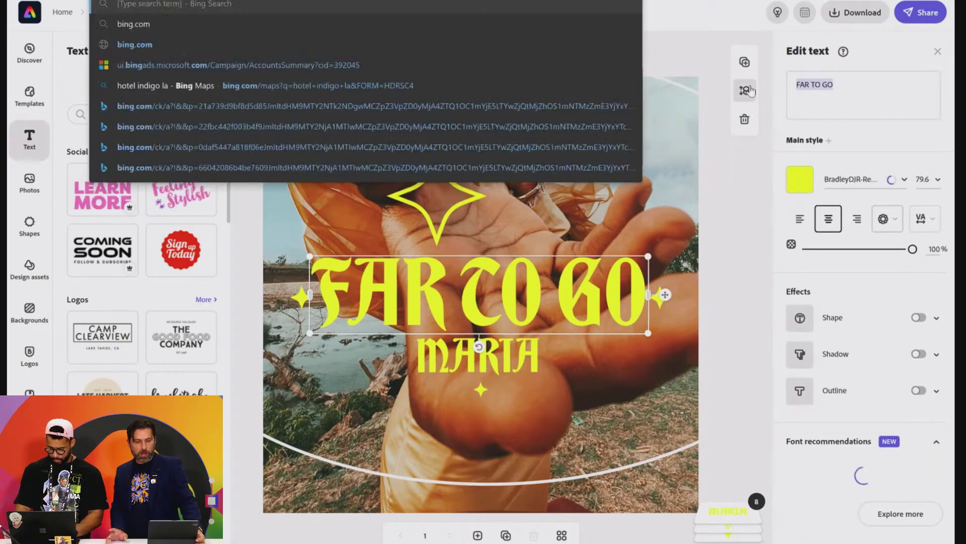
click(871, 78)
click(870, 80)
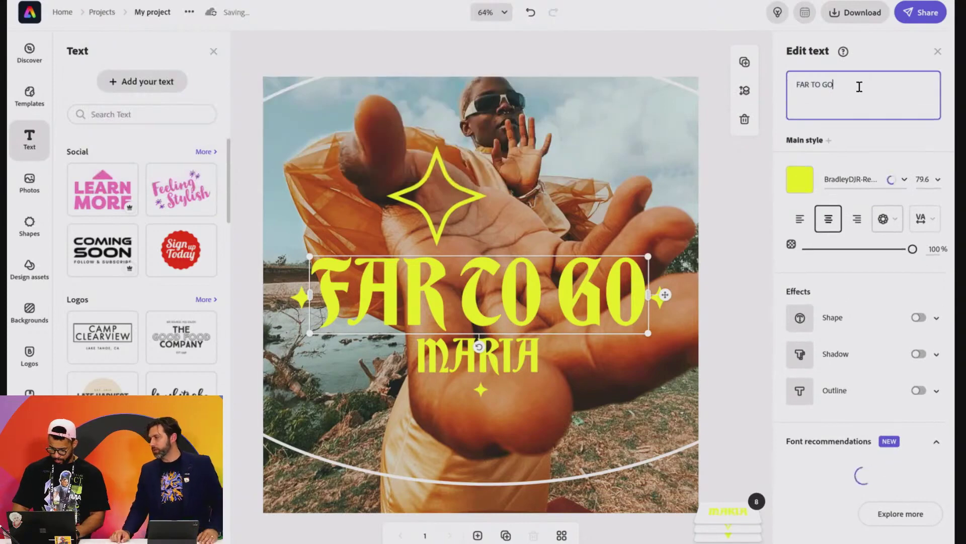
drag(819, 100, 793, 86)
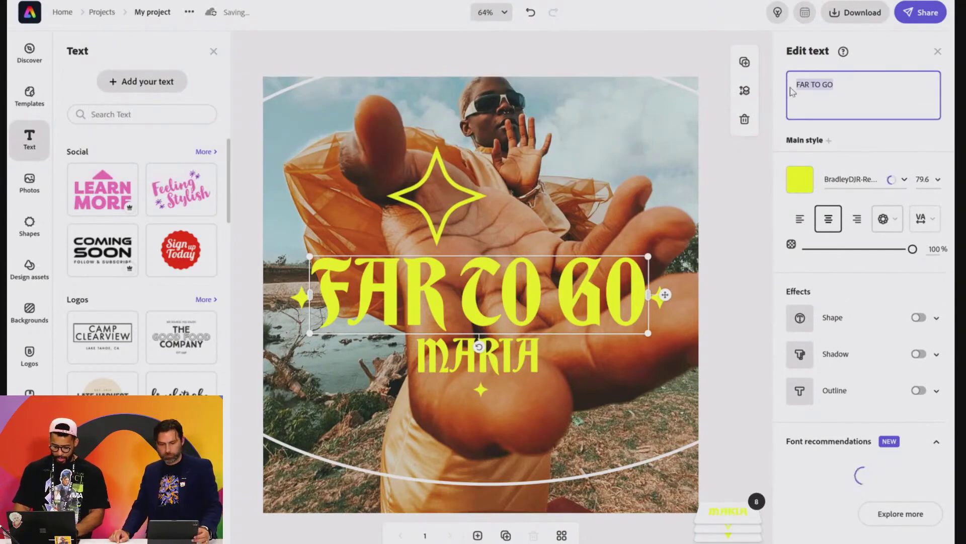
text(KESA)
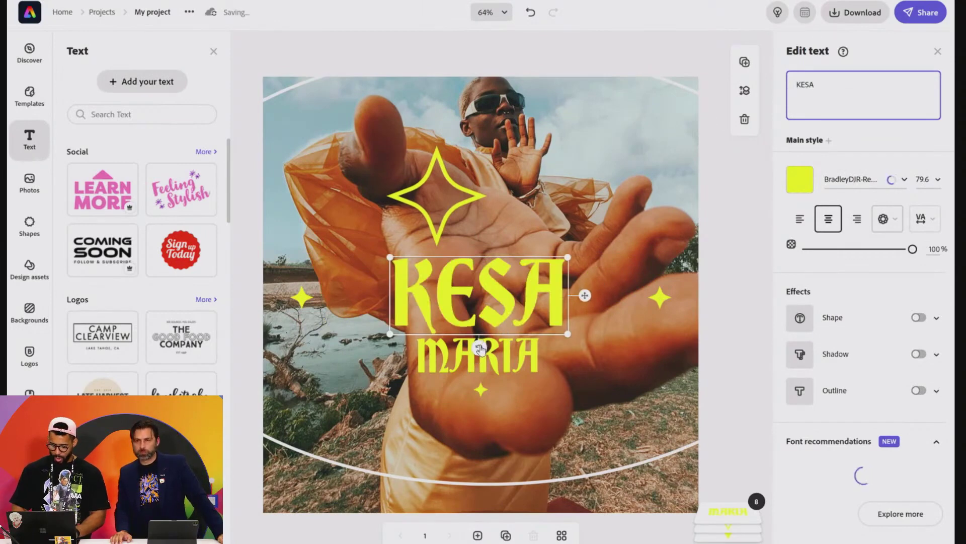
Rotate the KESA title 180 degrees so it is upside down, and delete the "MARIA" text below it.
drag(466, 347, 440, 298)
drag(518, 288, 475, 115)
click(461, 355)
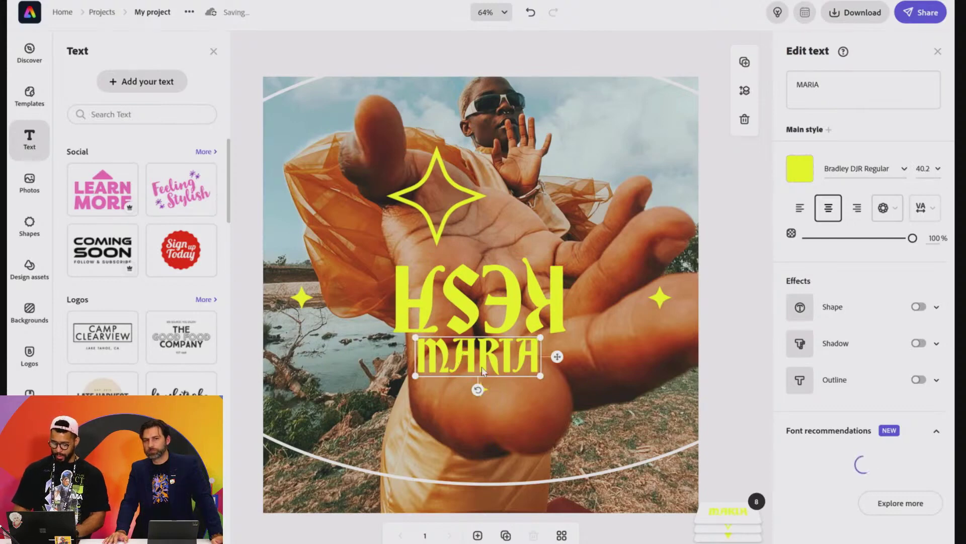
click(482, 366)
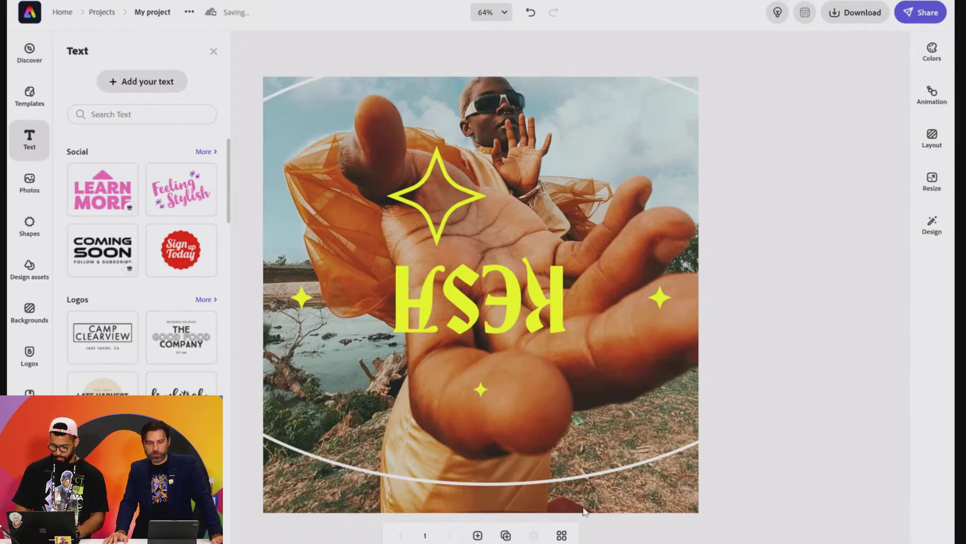
Leave this design for the projects overview and open the "Adobe MAX '22 x KESA" project.
click(599, 506)
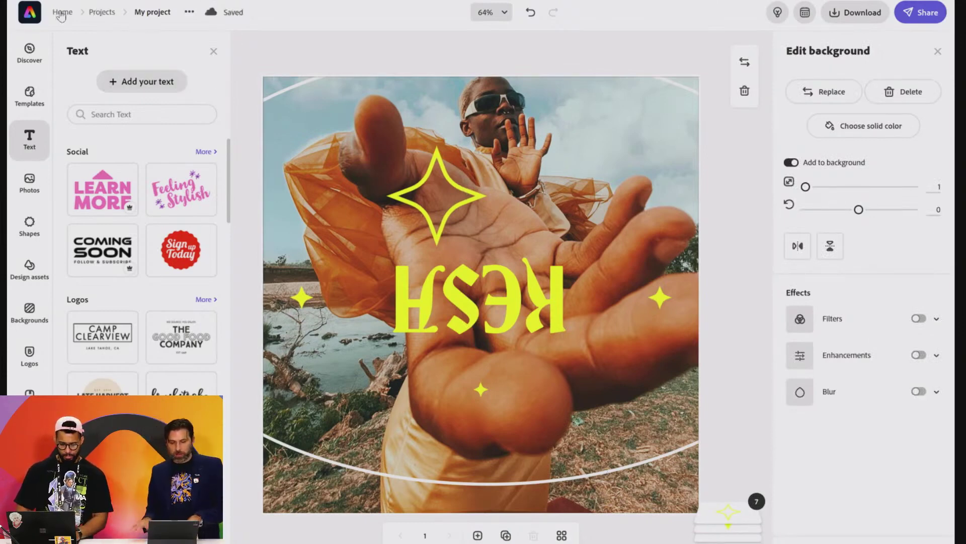
click(101, 12)
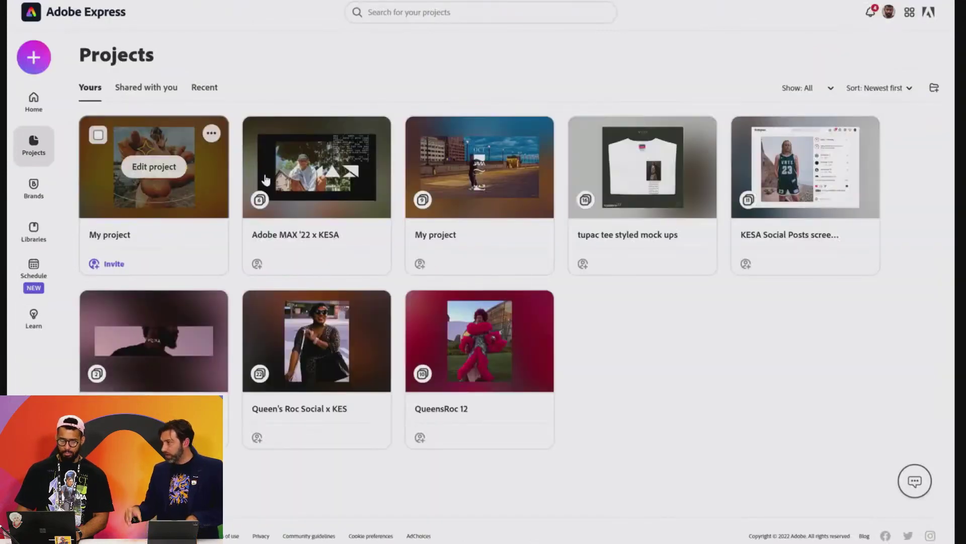
click(297, 175)
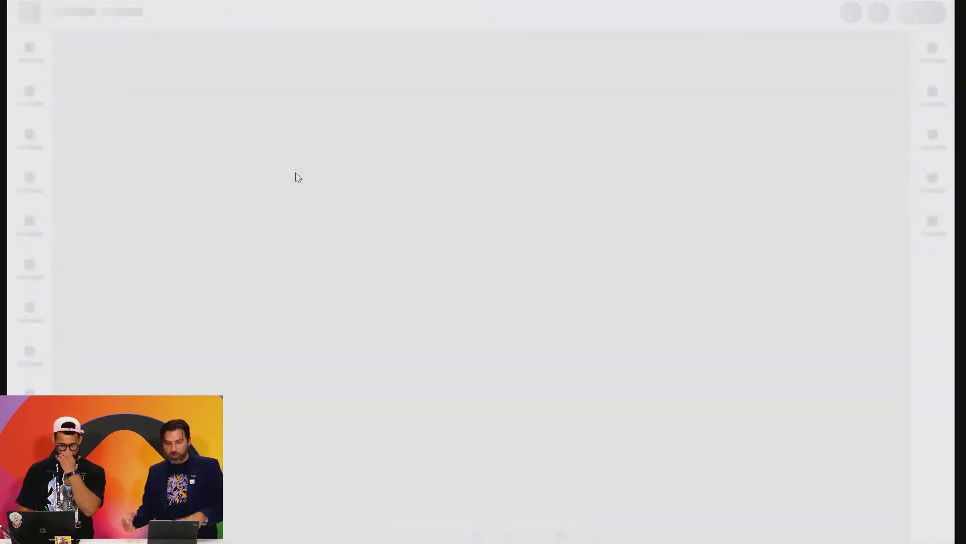